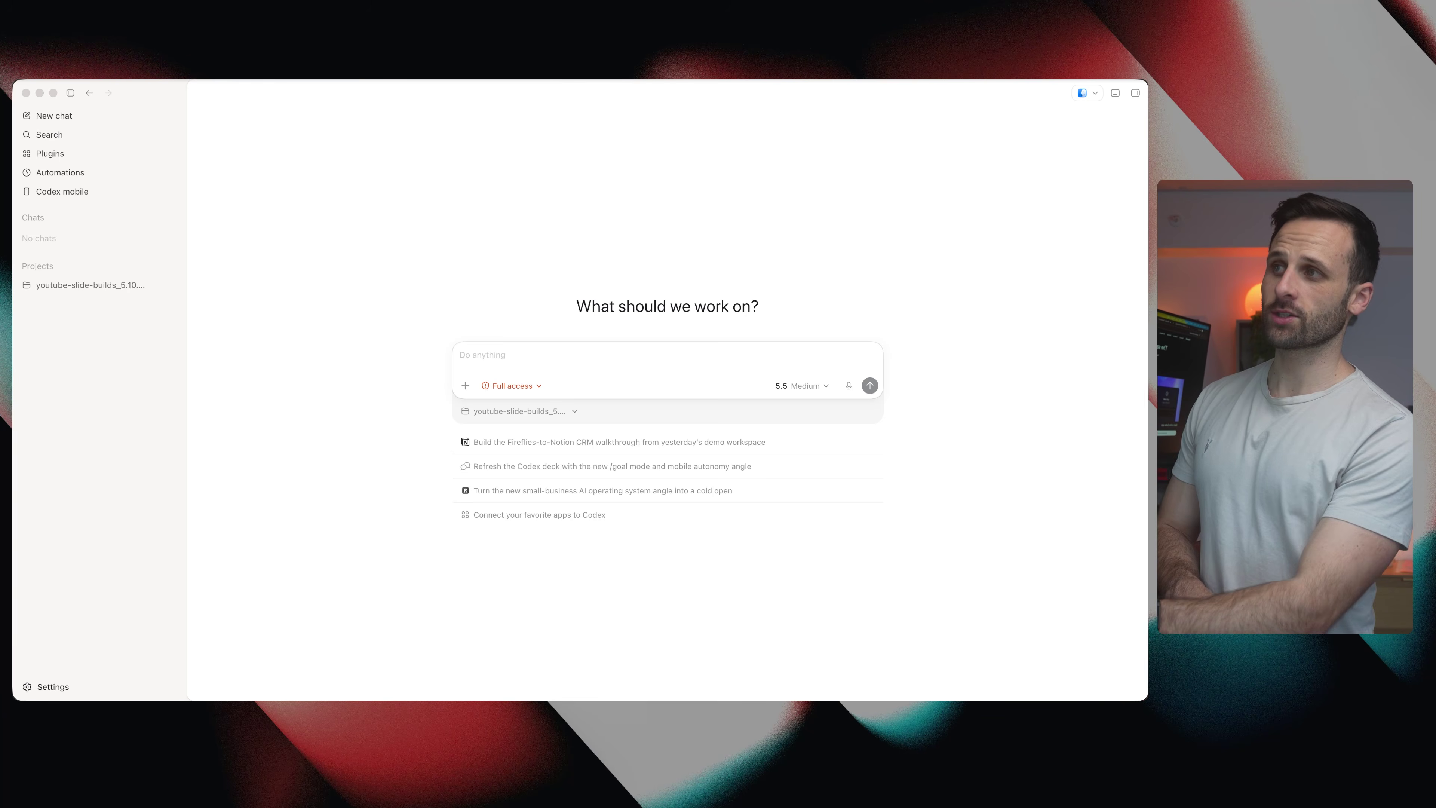
Open the codex-job-application-agent folder from Downloads as the project and paste the prepared prompt for the job-application agent.
{"action": "left_click", "coordinate": [526, 217]}
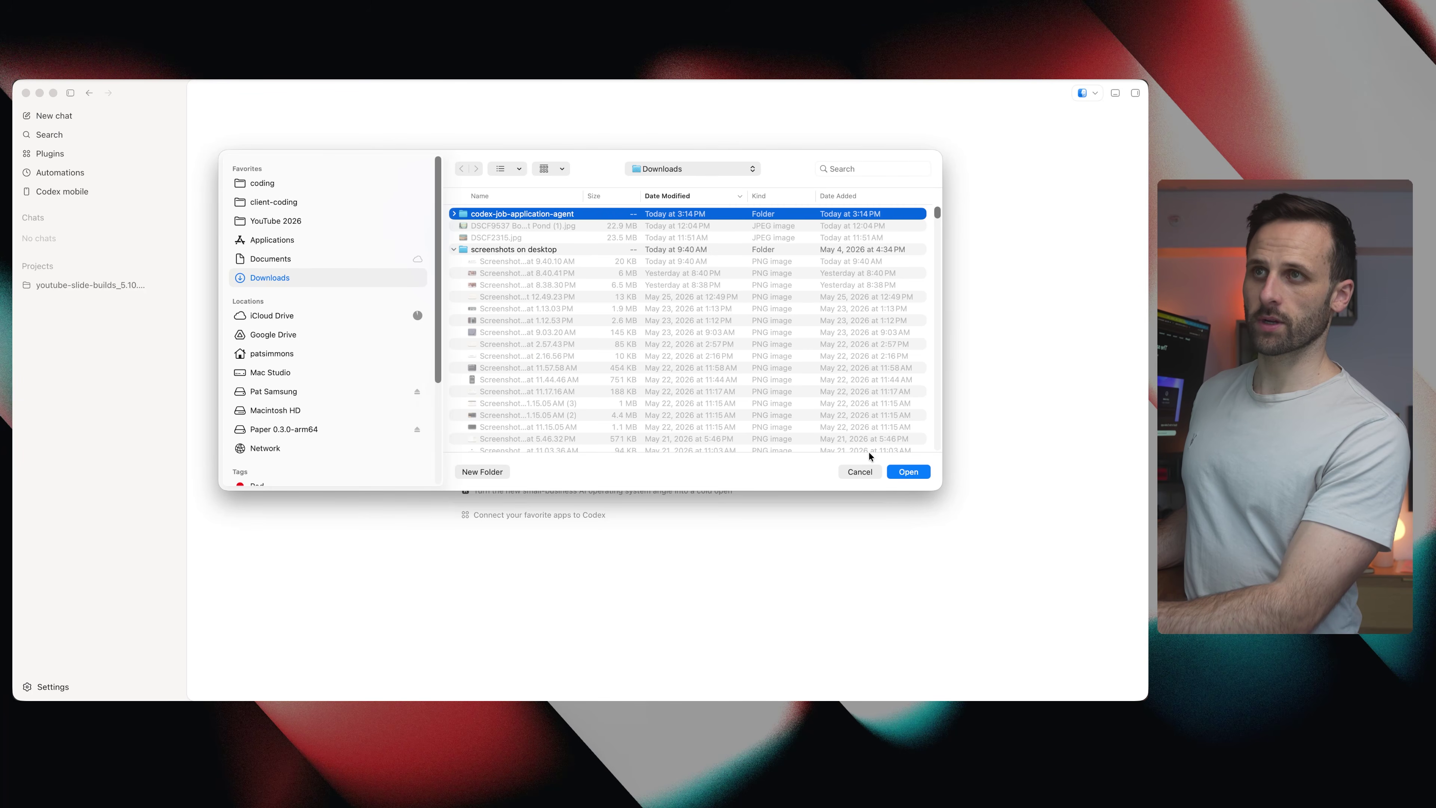
{"action": "left_click", "coordinate": [920, 473]}
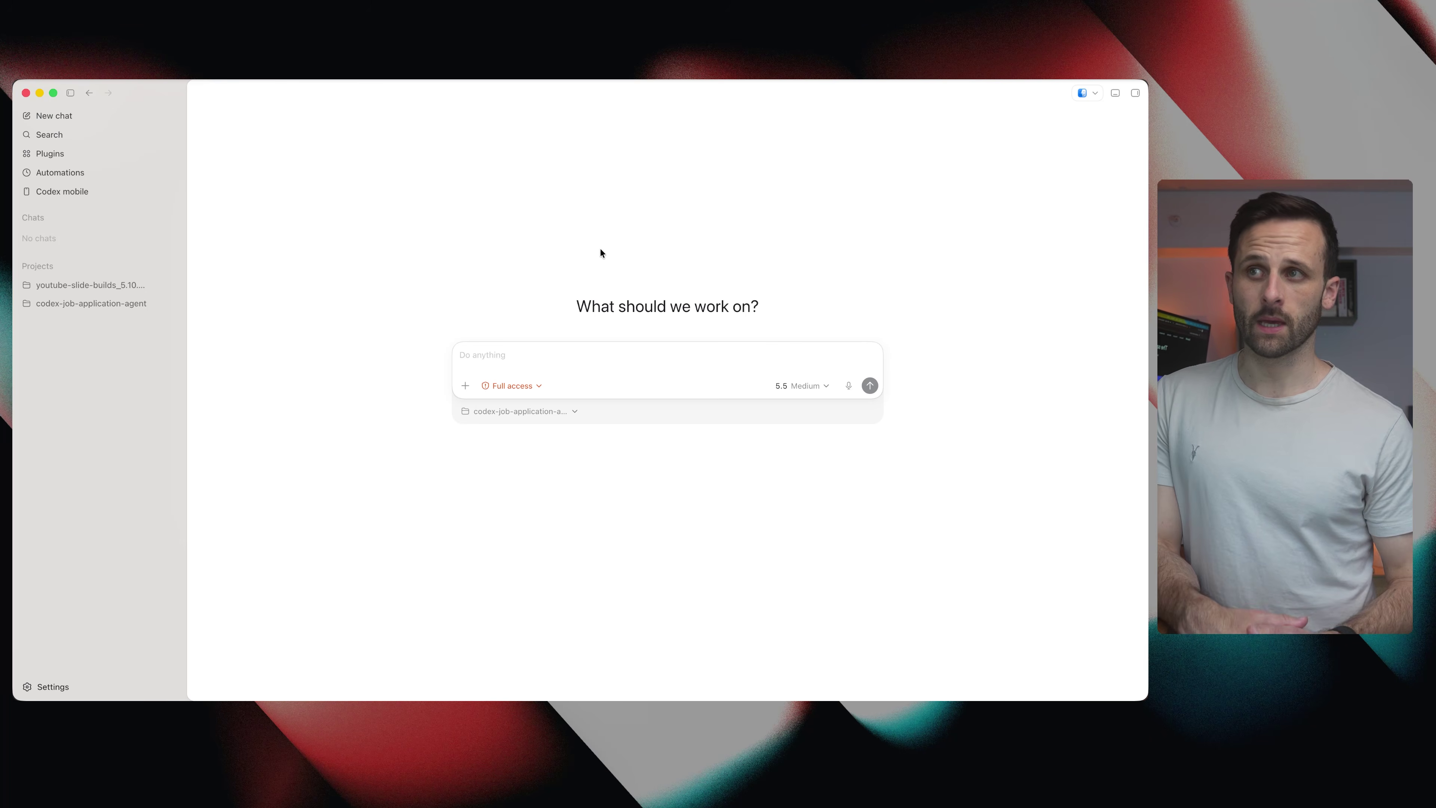
{"action": "key", "text": "super+v"}
Review the pasted prompt's introduction, the digital marketing lead profile and the first item about finding job postings.
{"action": "left_click_drag", "start_coordinate": [450, 351], "coordinate": [602, 355]}
{"action": "left_click", "coordinate": [618, 356]}
{"action": "left_click", "coordinate": [624, 378]}
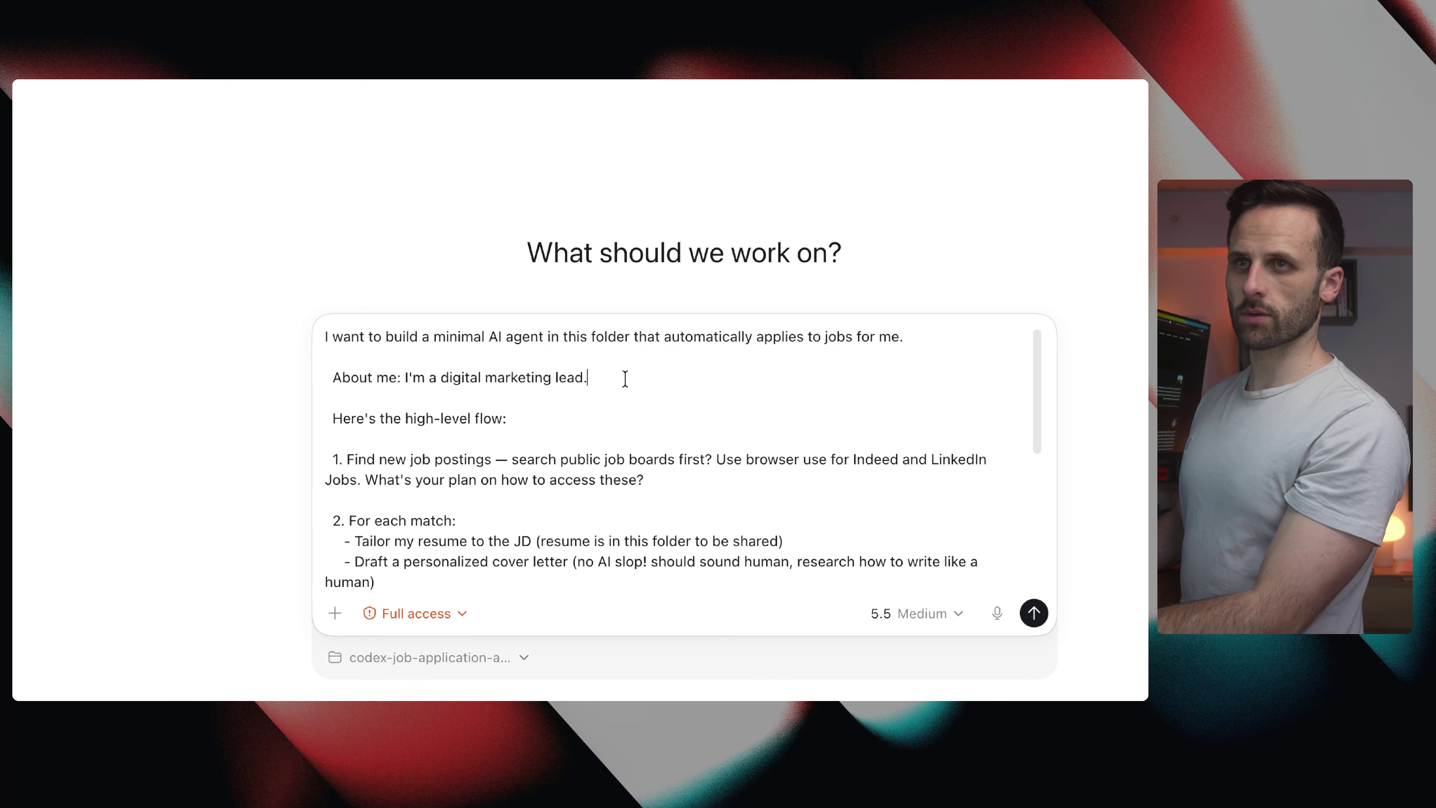
{"action": "left_click_drag", "start_coordinate": [590, 377], "coordinate": [384, 382]}
{"action": "left_click", "coordinate": [500, 414]}
{"action": "scroll", "coordinate": [497, 440], "scroll_direction": "down", "scroll_amount": 1}
{"action": "left_click", "coordinate": [405, 439]}
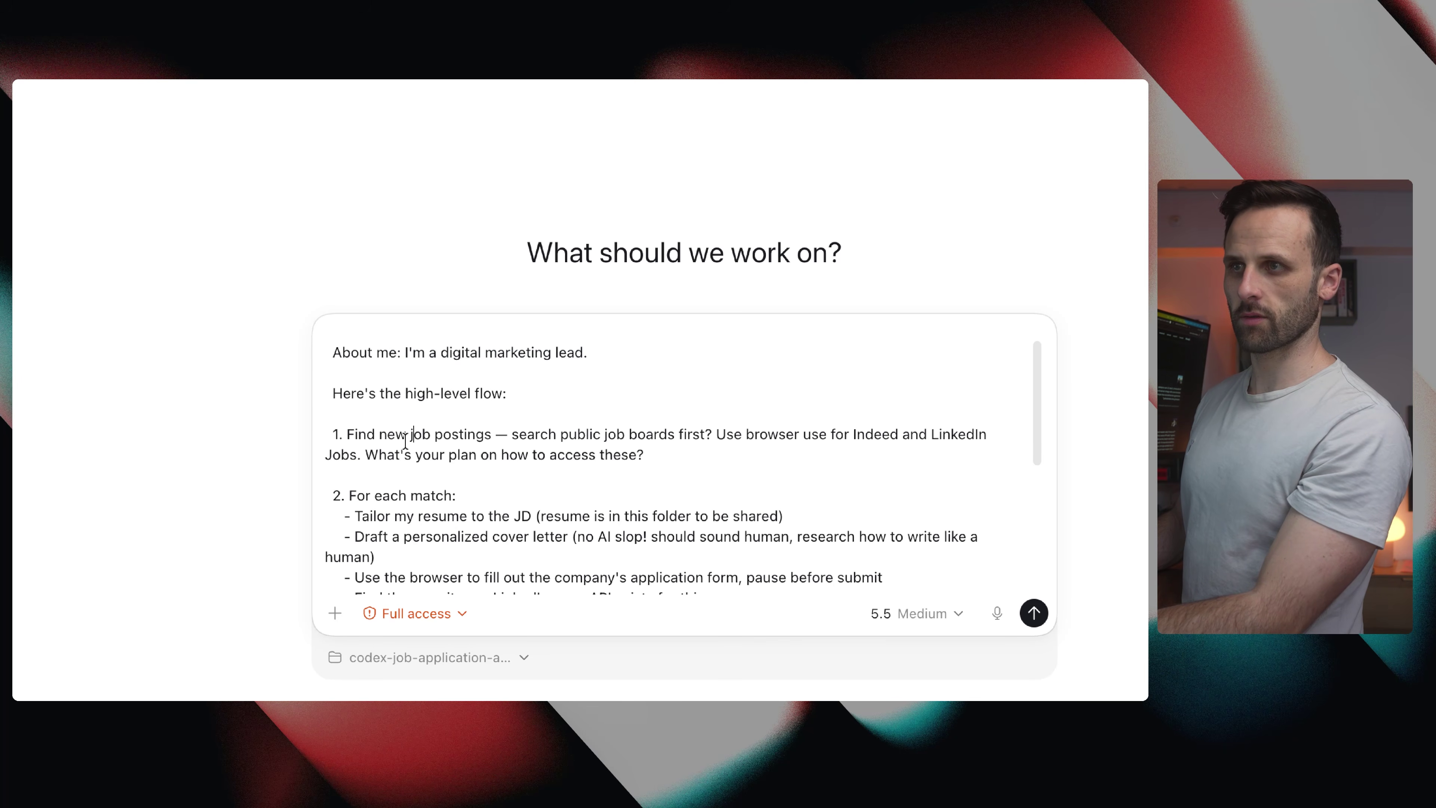
{"action": "left_click_drag", "start_coordinate": [406, 439], "coordinate": [651, 422]}
{"action": "left_click", "coordinate": [652, 423]}
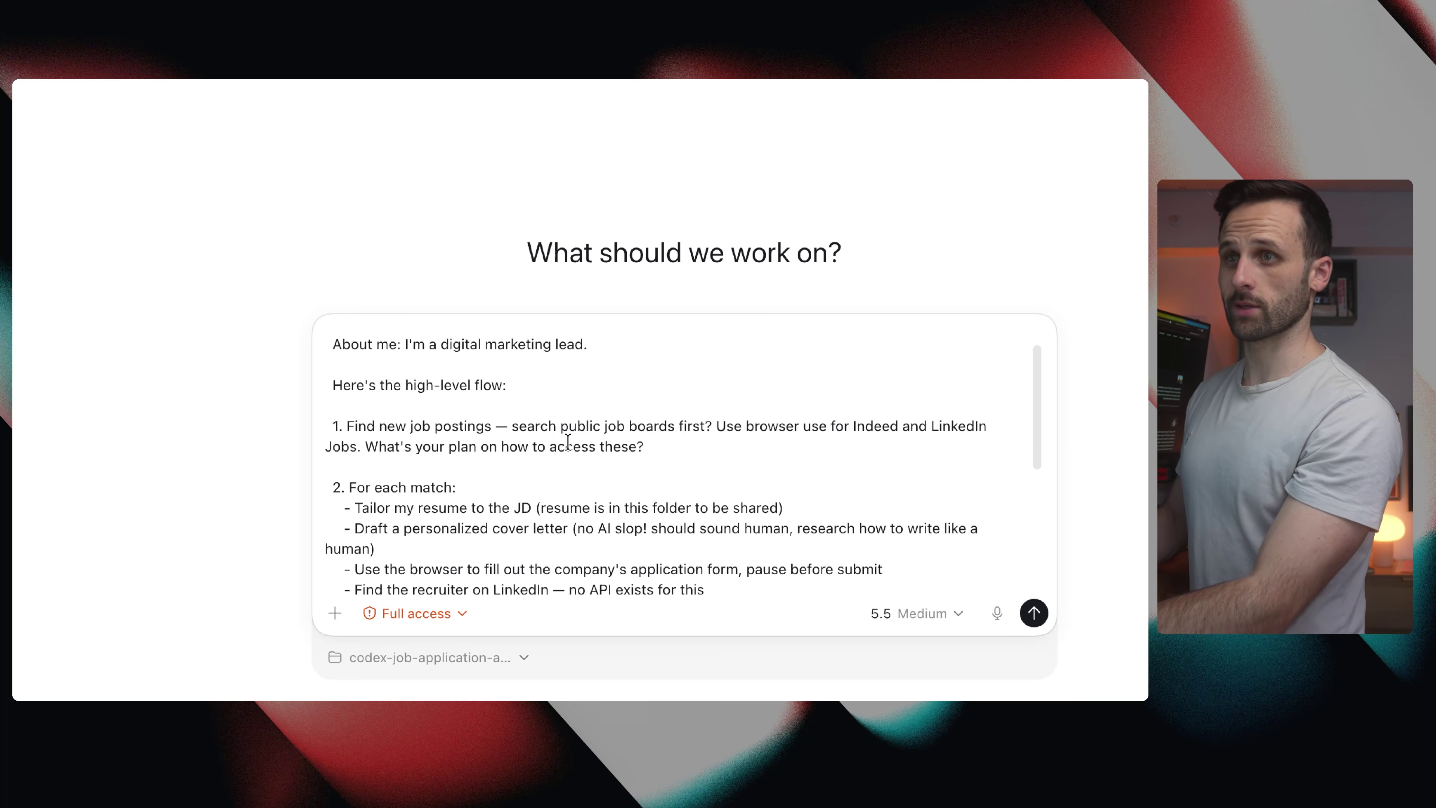
{"action": "left_click_drag", "start_coordinate": [565, 426], "coordinate": [702, 425]}
{"action": "left_click", "coordinate": [707, 426]}
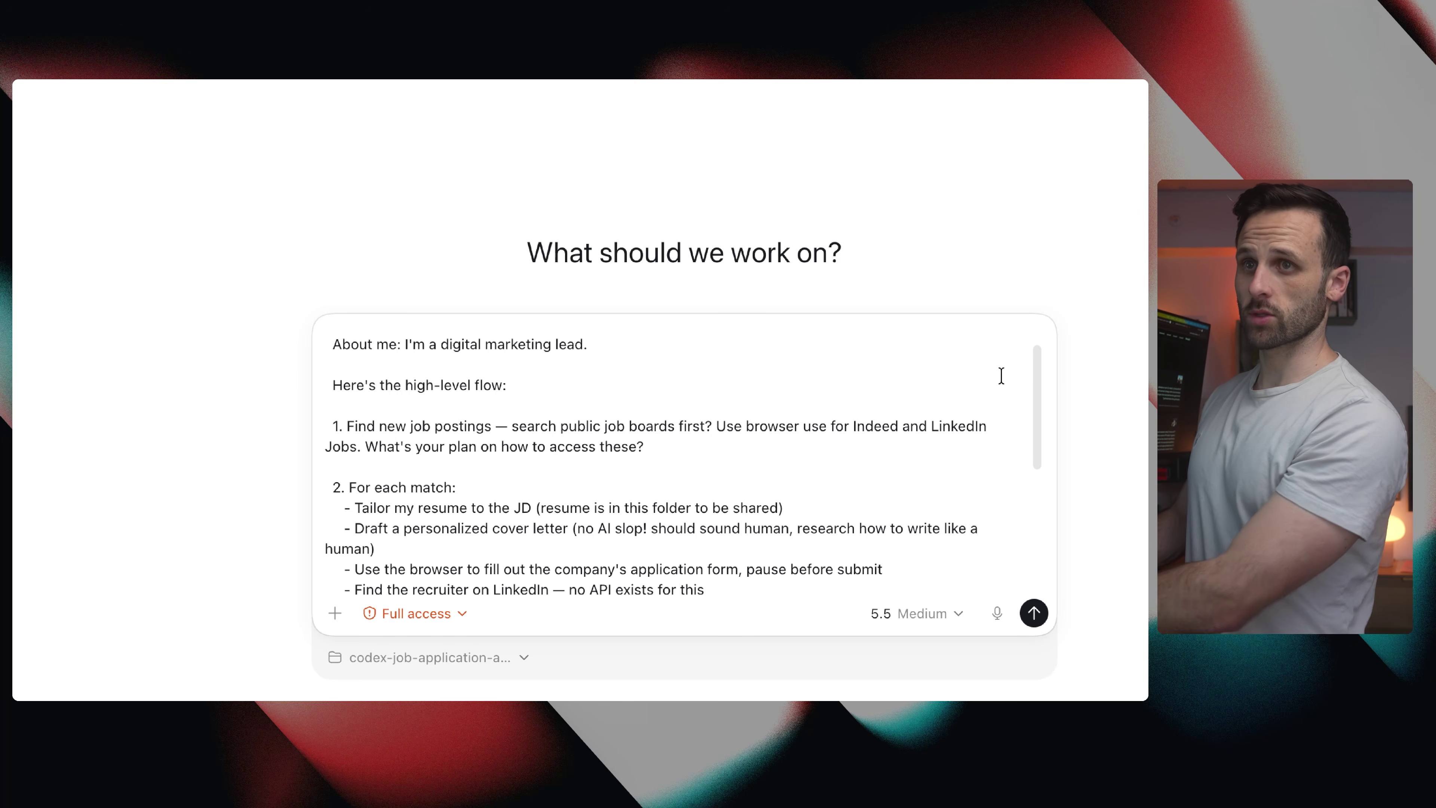
In the prompt's job-search item, replace "browser use" with a mention of the Browser plugin followed by "use".
{"action": "left_click", "coordinate": [828, 426]}
{"action": "key", "text": "BackSpace"}
{"action": "key", "text": "BackSpace"}
{"action": "key", "text": "BackSpace"}
{"action": "key", "text": "BackSpace"}
{"action": "key", "text": "BackSpace"}
{"action": "key", "text": "BackSpace"}
{"action": "key", "text": "BackSpace"}
{"action": "key", "text": "BackSpace"}
{"action": "key", "text": "BackSpace"}
{"action": "key", "text": "BackSpace"}
{"action": "key", "text": "BackSpace"}
{"action": "key", "text": "BackSpace"}
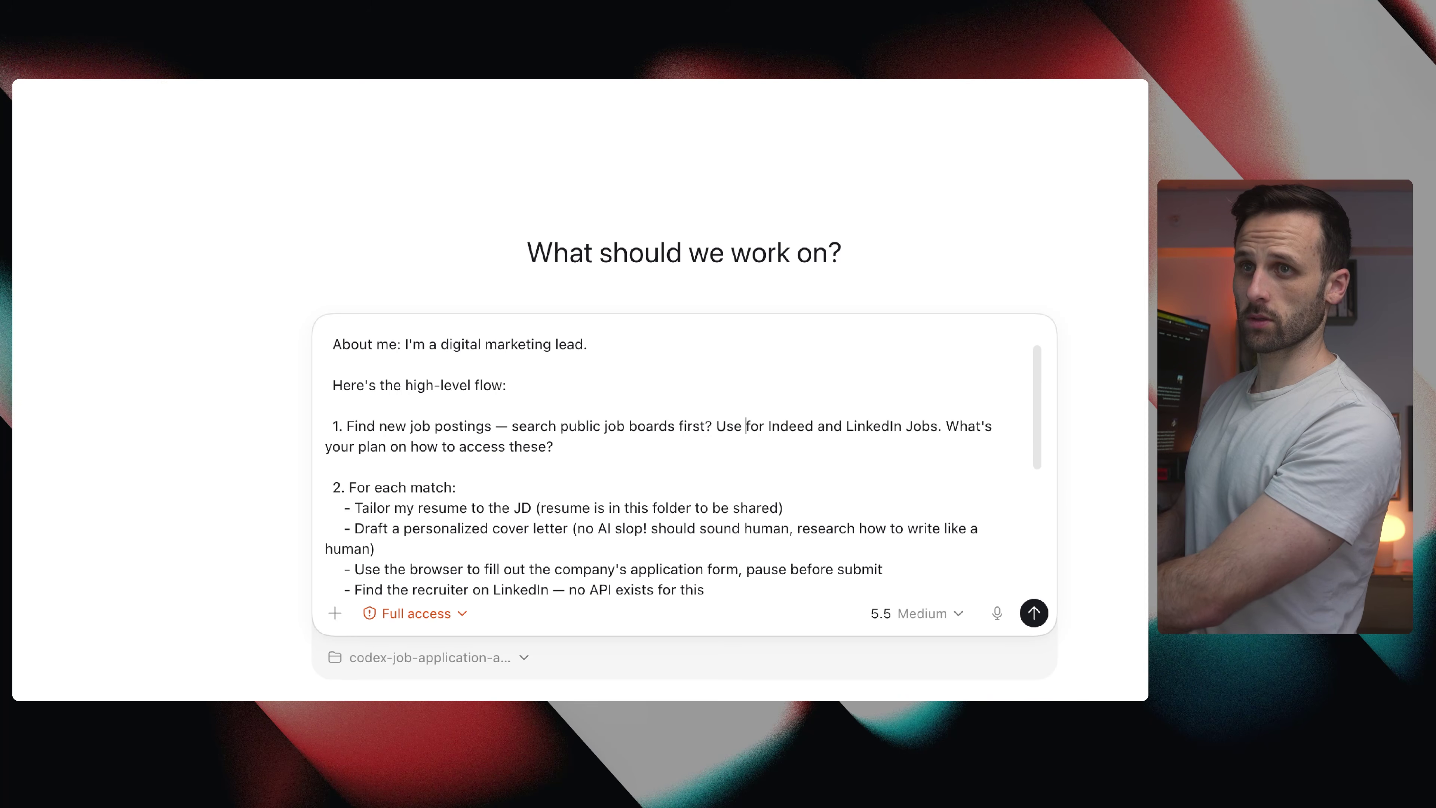
{"action": "type", "text": "@browser"}
{"action": "key", "text": "Return"}
{"action": "type", "text": "use"}
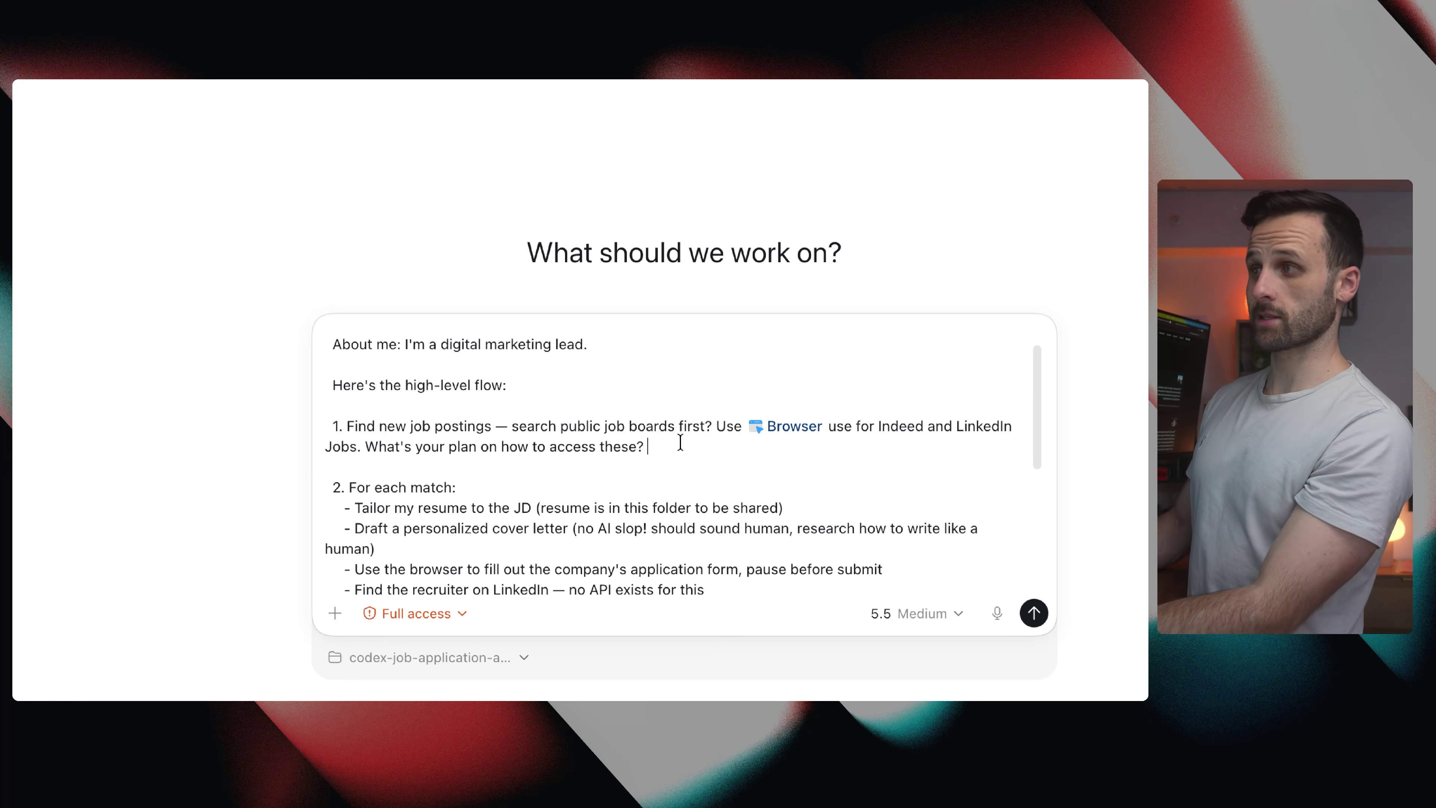
Read the prompt's per-match instructions on tailoring the resume, drafting the cover letter and filling out the application form.
{"action": "left_click", "coordinate": [541, 469]}
{"action": "scroll", "coordinate": [509, 472], "scroll_direction": "down", "scroll_amount": 2}
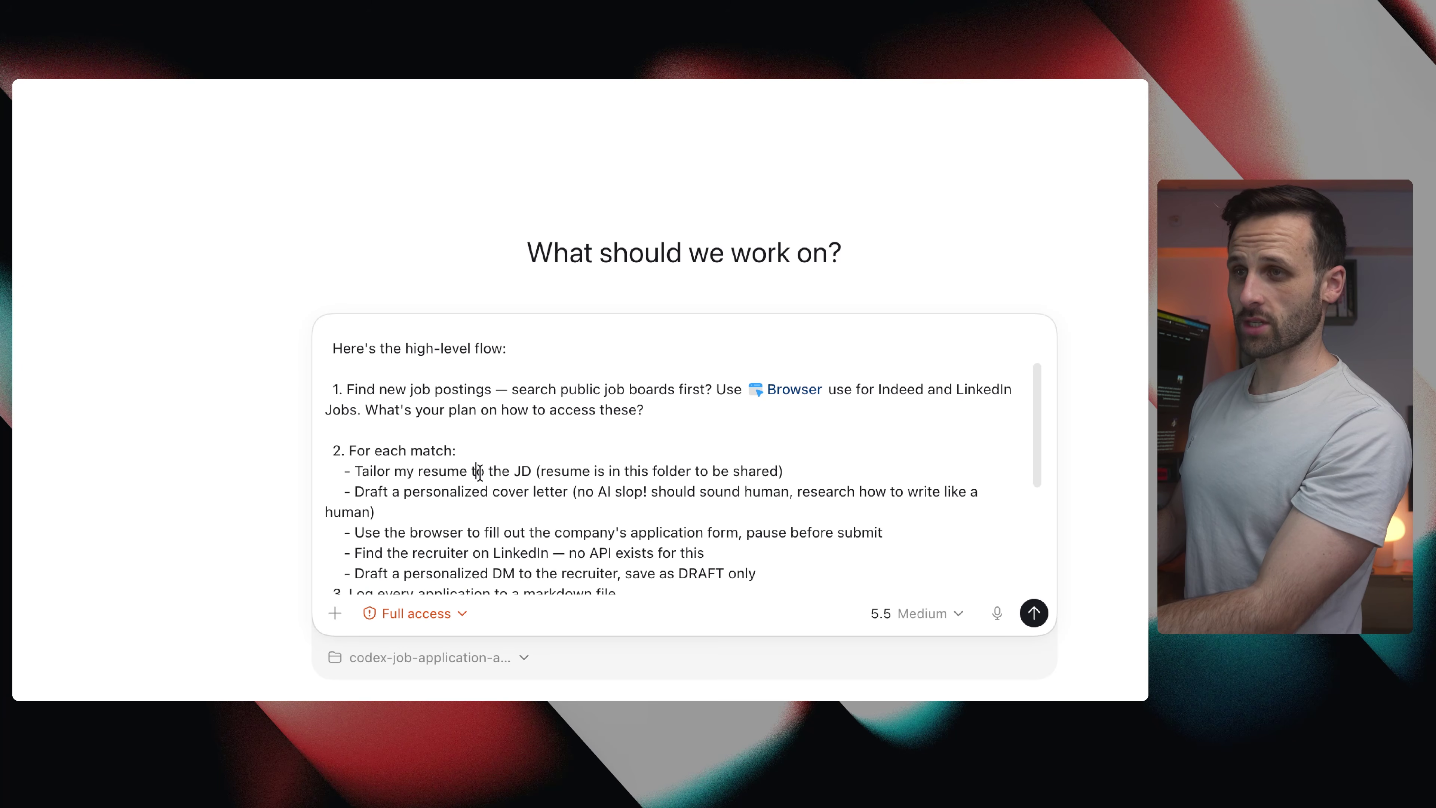
{"action": "scroll", "coordinate": [561, 491], "scroll_direction": "down", "scroll_amount": 2}
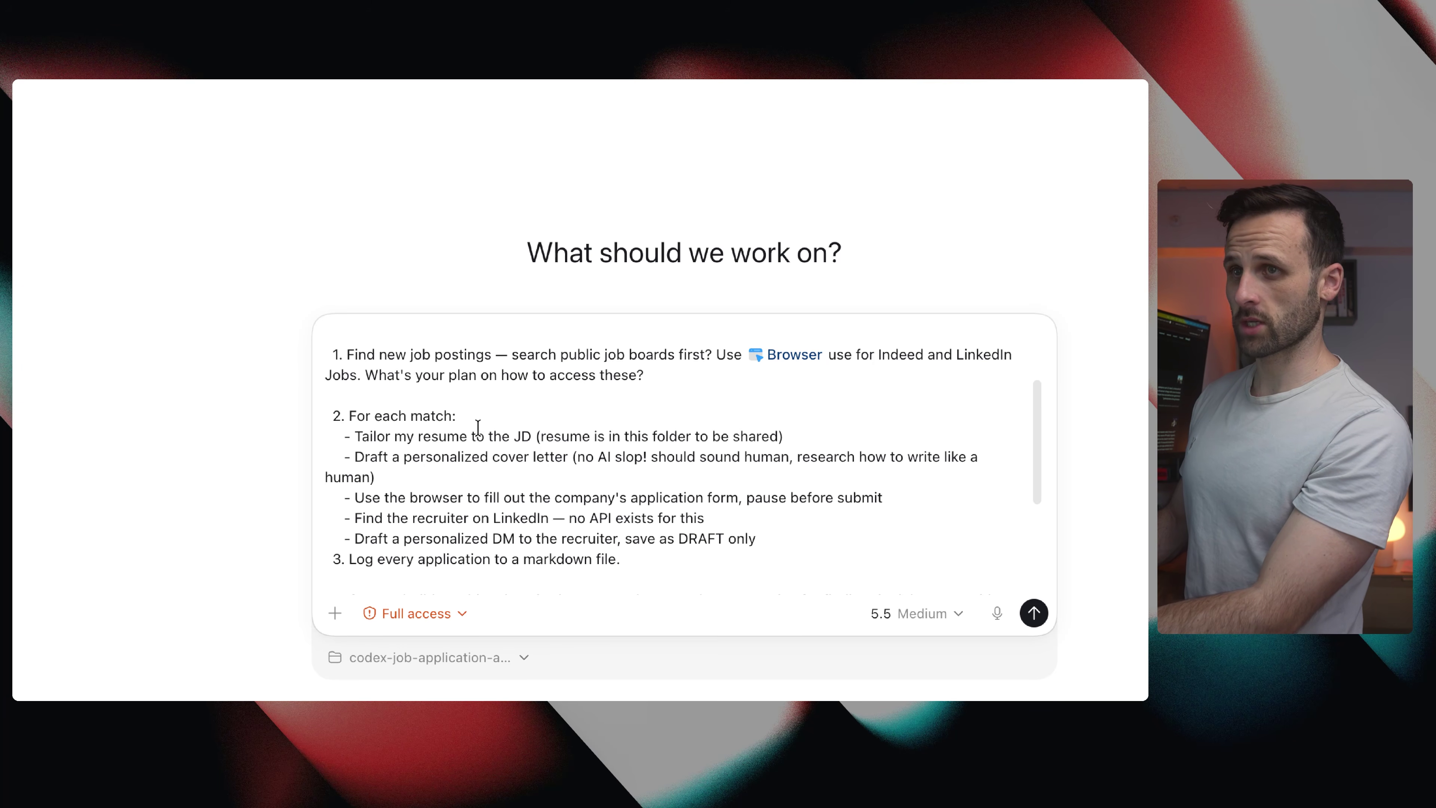
{"action": "left_click", "coordinate": [477, 464]}
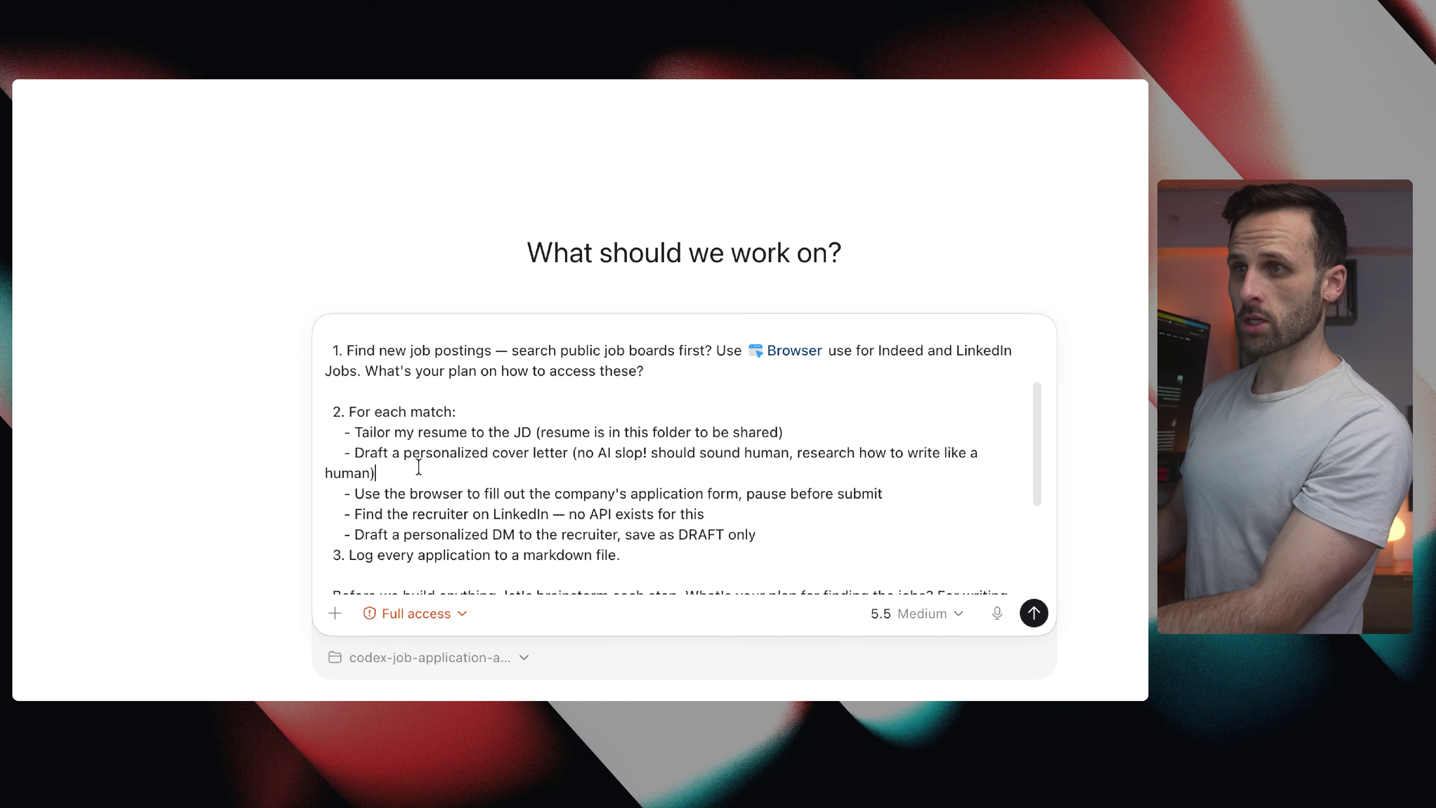
{"action": "left_click_drag", "start_coordinate": [584, 452], "coordinate": [968, 452]}
{"action": "left_click", "coordinate": [937, 483]}
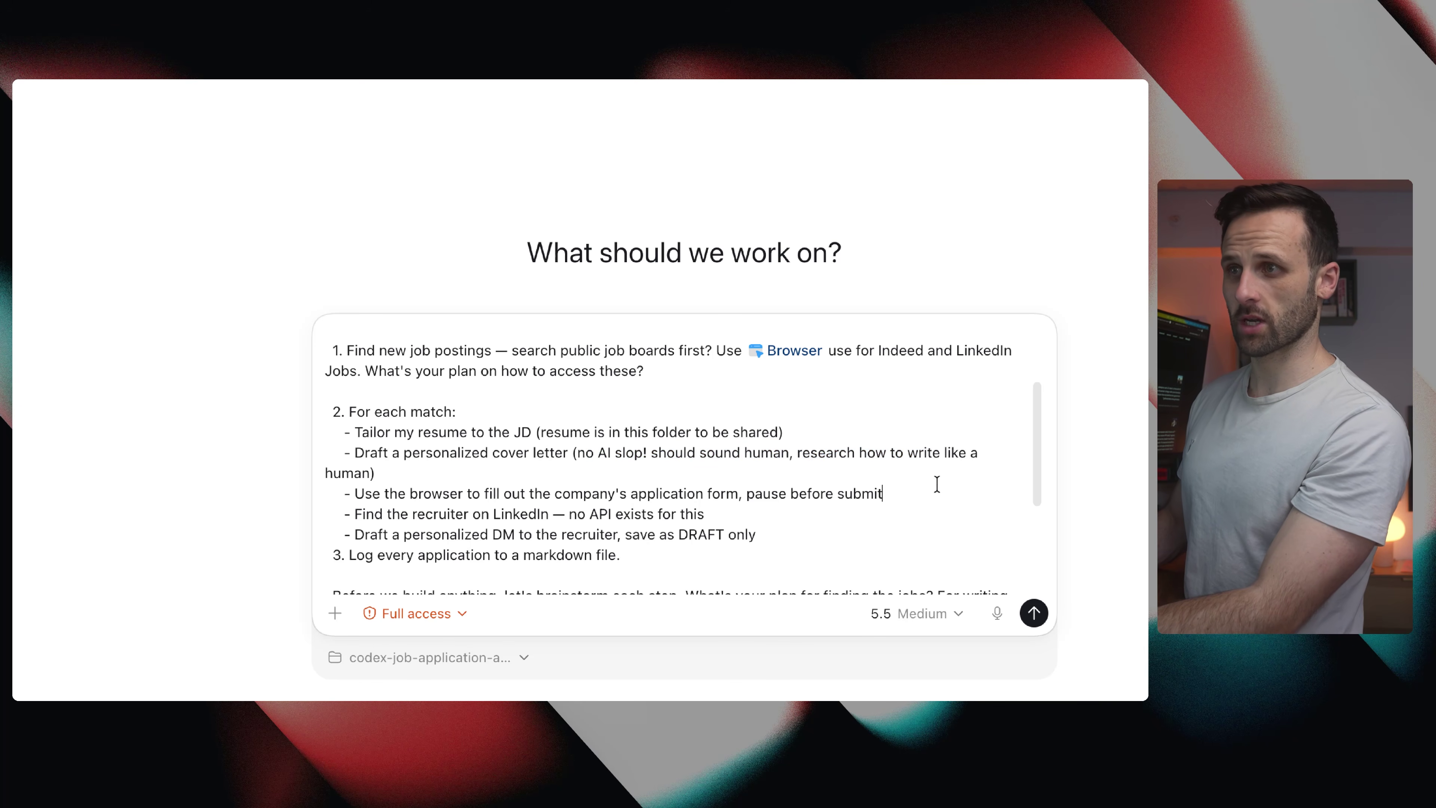
{"action": "scroll", "coordinate": [679, 481], "scroll_direction": "down", "scroll_amount": 2}
{"action": "left_click_drag", "start_coordinate": [423, 444], "coordinate": [915, 446]}
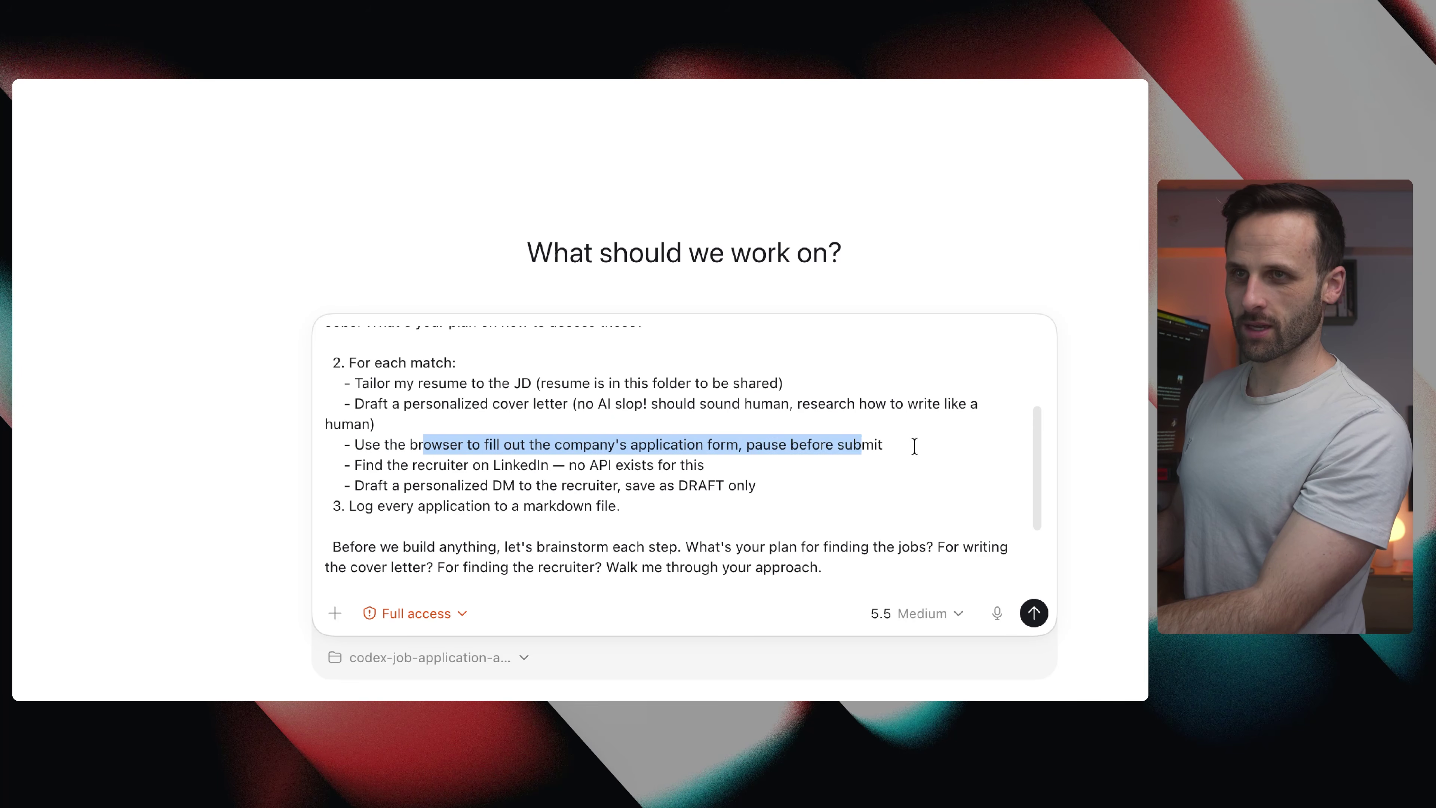
{"action": "left_click", "coordinate": [914, 446]}
Add "plugin" after "Use the browser" in the application-form line and append ". what's your plan will defer to you" to the LinkedIn recruiter line.
{"action": "left_click", "coordinate": [467, 444]}
{"action": "type", "text": "plugin"}
{"action": "left_click", "coordinate": [729, 465]}
{"action": "type", "text": ". what's your plan will defer to you"}
Check the prompt's brainstorming request and up-front constraints, and send the prompt.
{"action": "scroll", "coordinate": [620, 473], "scroll_direction": "down", "scroll_amount": 1}
{"action": "scroll", "coordinate": [620, 473], "scroll_direction": "down", "scroll_amount": 2}
{"action": "left_click_drag", "start_coordinate": [374, 480], "coordinate": [715, 481]}
{"action": "left_click", "coordinate": [827, 503]}
{"action": "left_click_drag", "start_coordinate": [823, 501], "coordinate": [767, 481]}
{"action": "left_click", "coordinate": [885, 503]}
{"action": "left_click", "coordinate": [560, 545]}
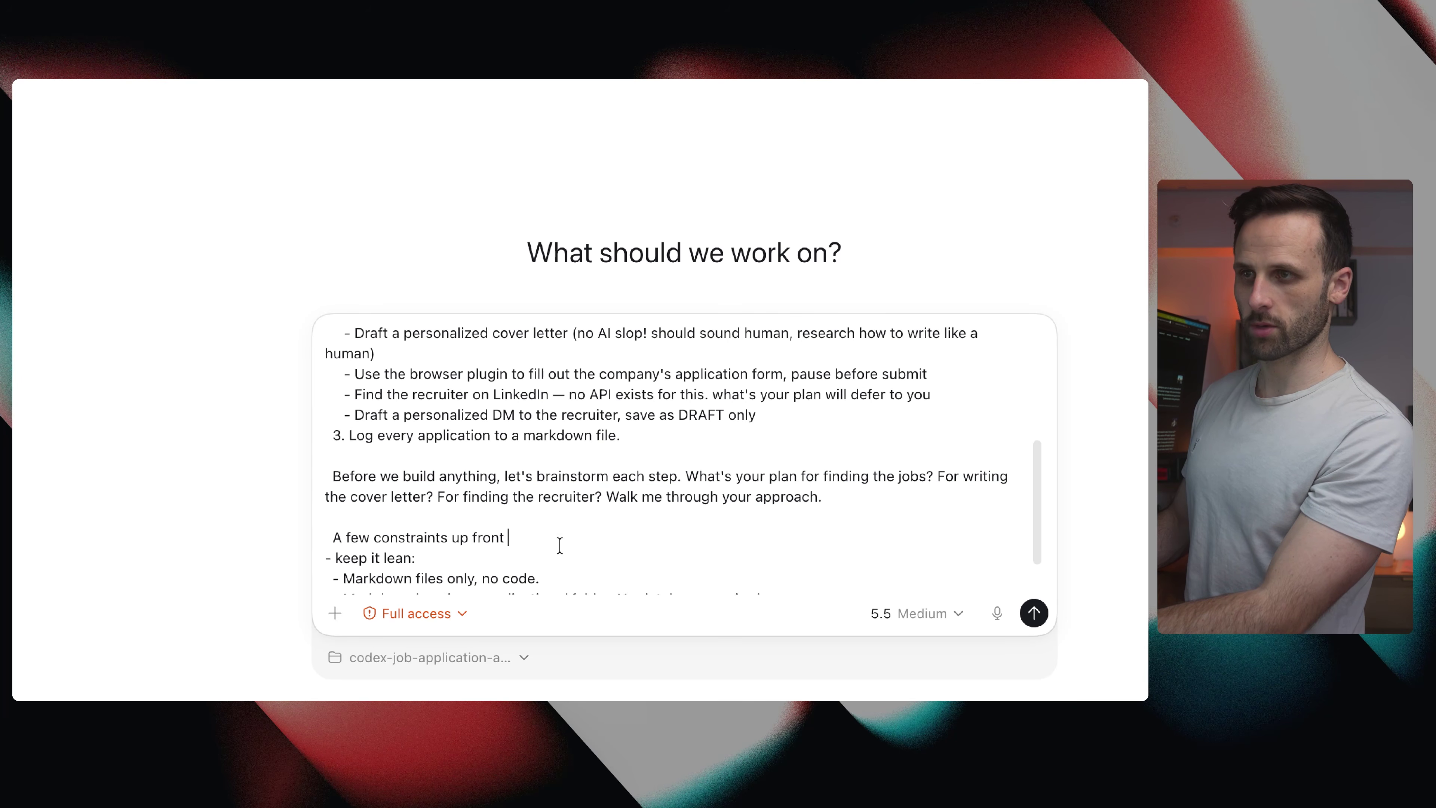
{"action": "key", "text": "Return"}
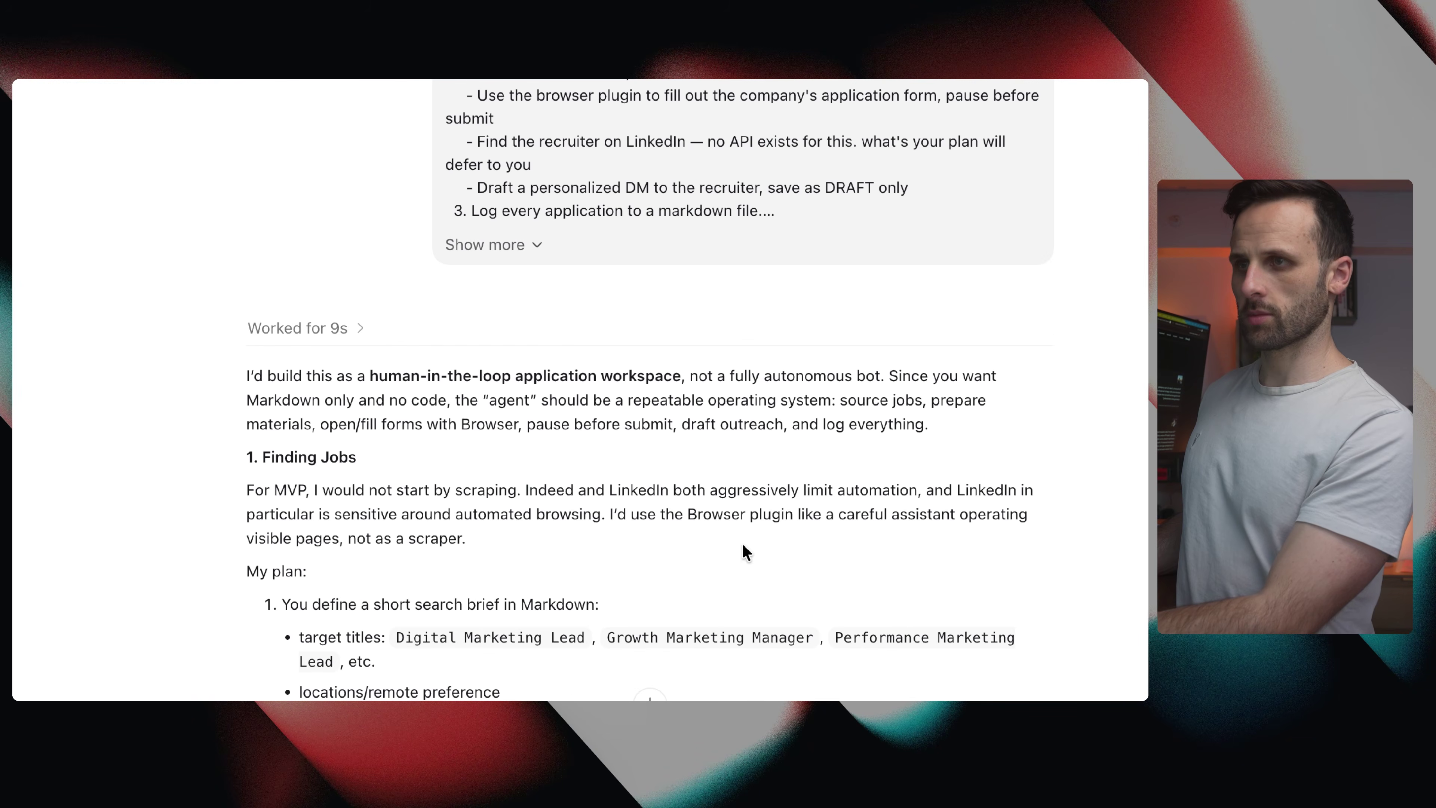
Read through the proposed plan for finding jobs, tailoring the resume, writing cover letters, filling applications and finding recruiters.
{"action": "scroll", "coordinate": [339, 355], "scroll_direction": "down", "scroll_amount": 5}
{"action": "scroll", "coordinate": [416, 507], "scroll_direction": "down", "scroll_amount": 4}
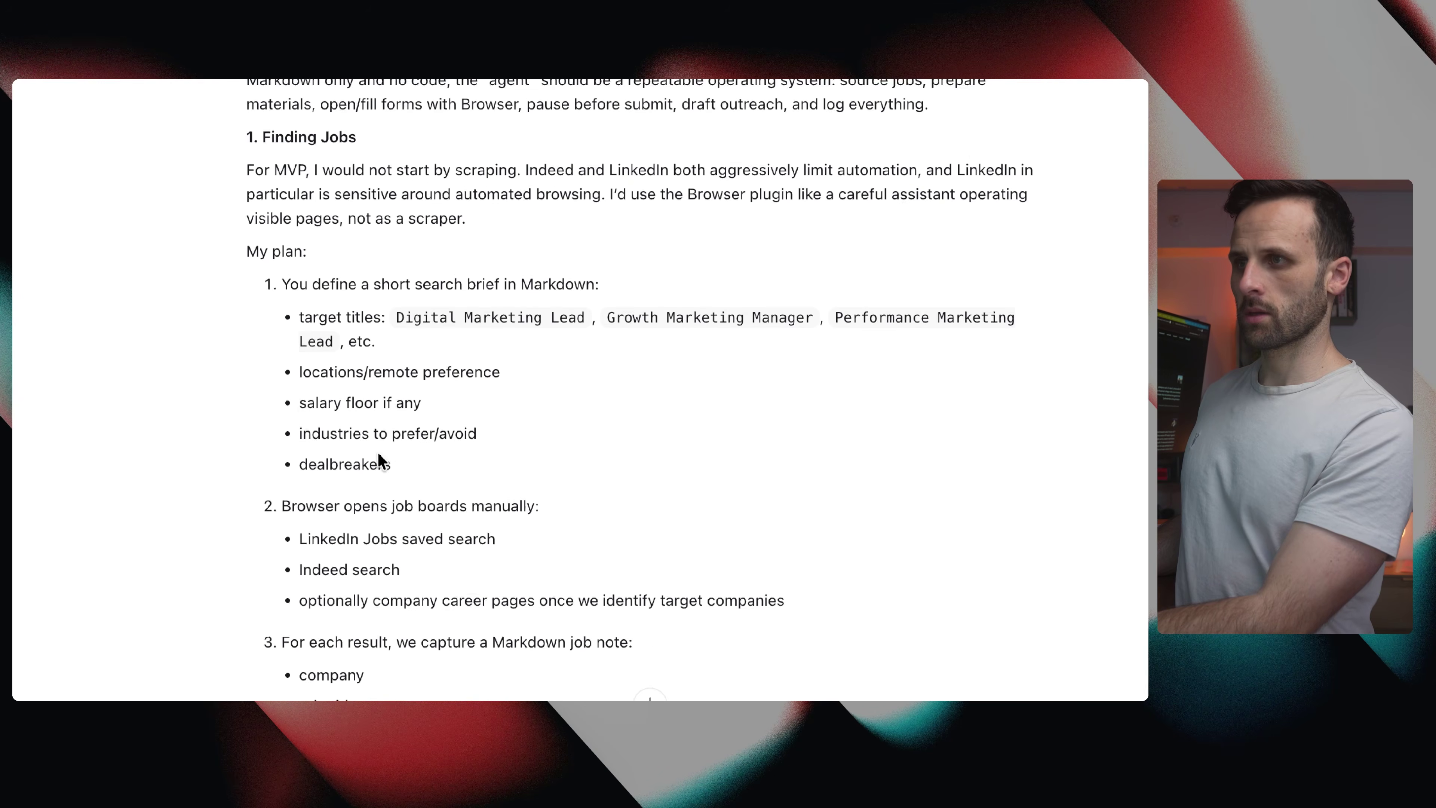
{"action": "scroll", "coordinate": [416, 508], "scroll_direction": "down", "scroll_amount": 12}
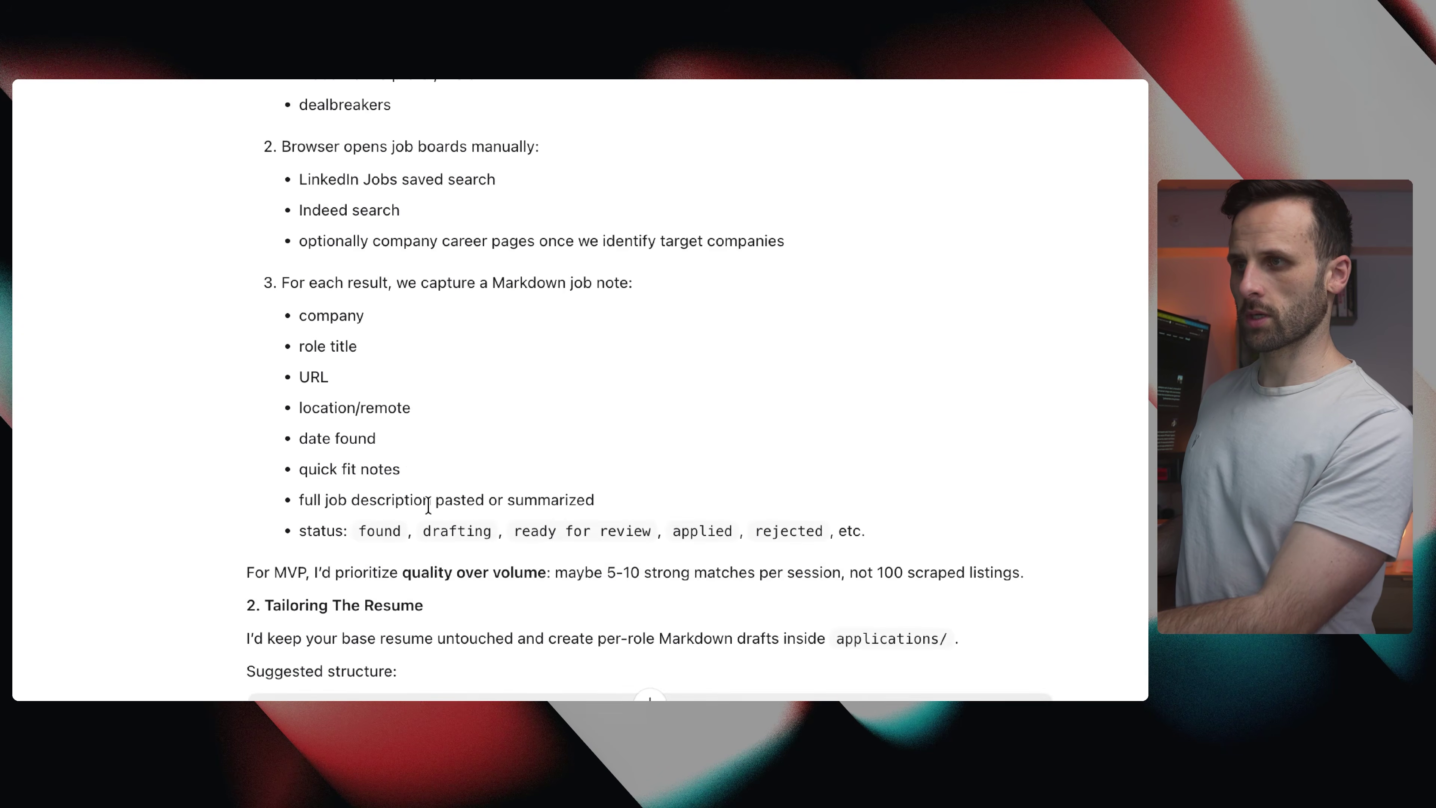
{"action": "scroll", "coordinate": [368, 487], "scroll_direction": "down", "scroll_amount": 7}
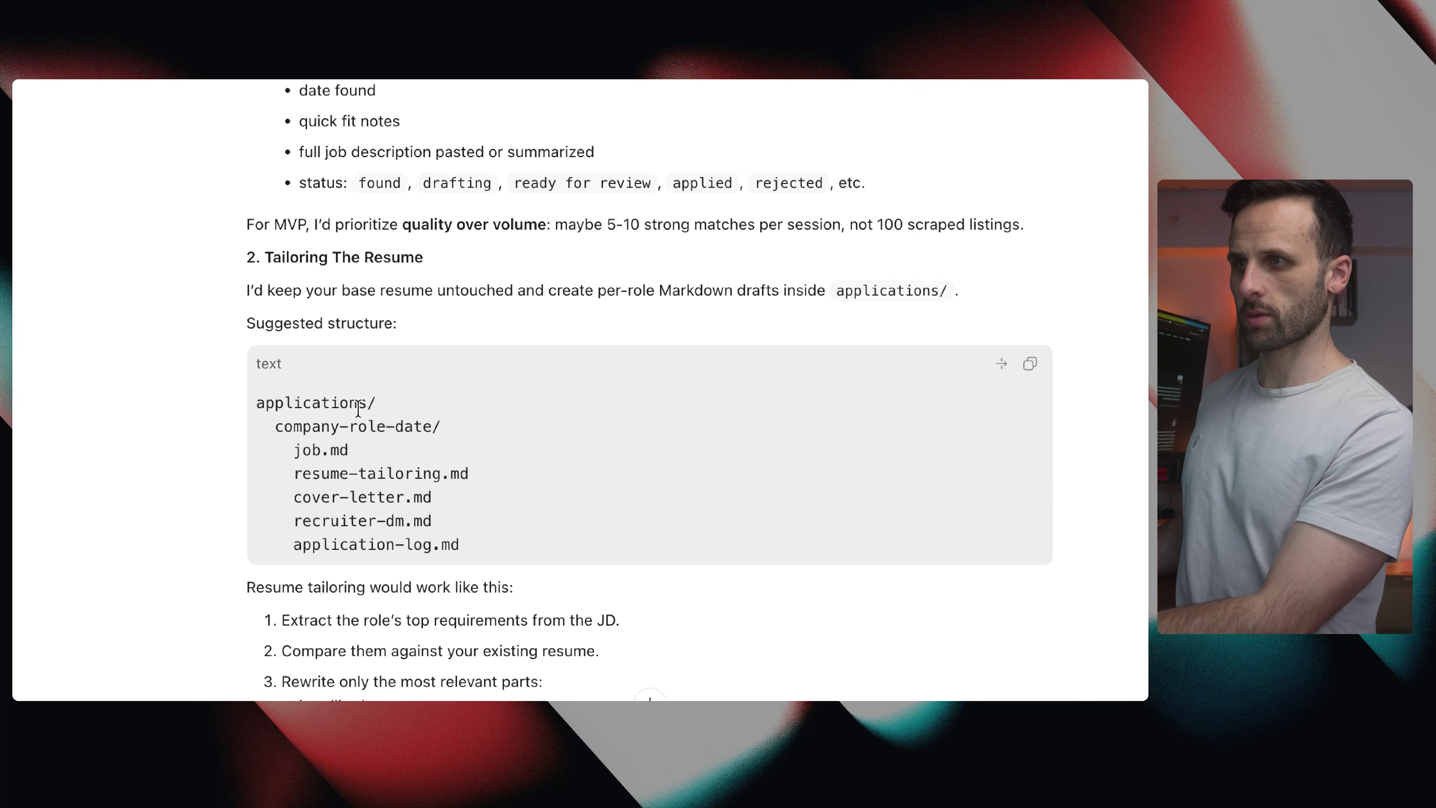
{"action": "scroll", "coordinate": [362, 471], "scroll_direction": "down", "scroll_amount": 7}
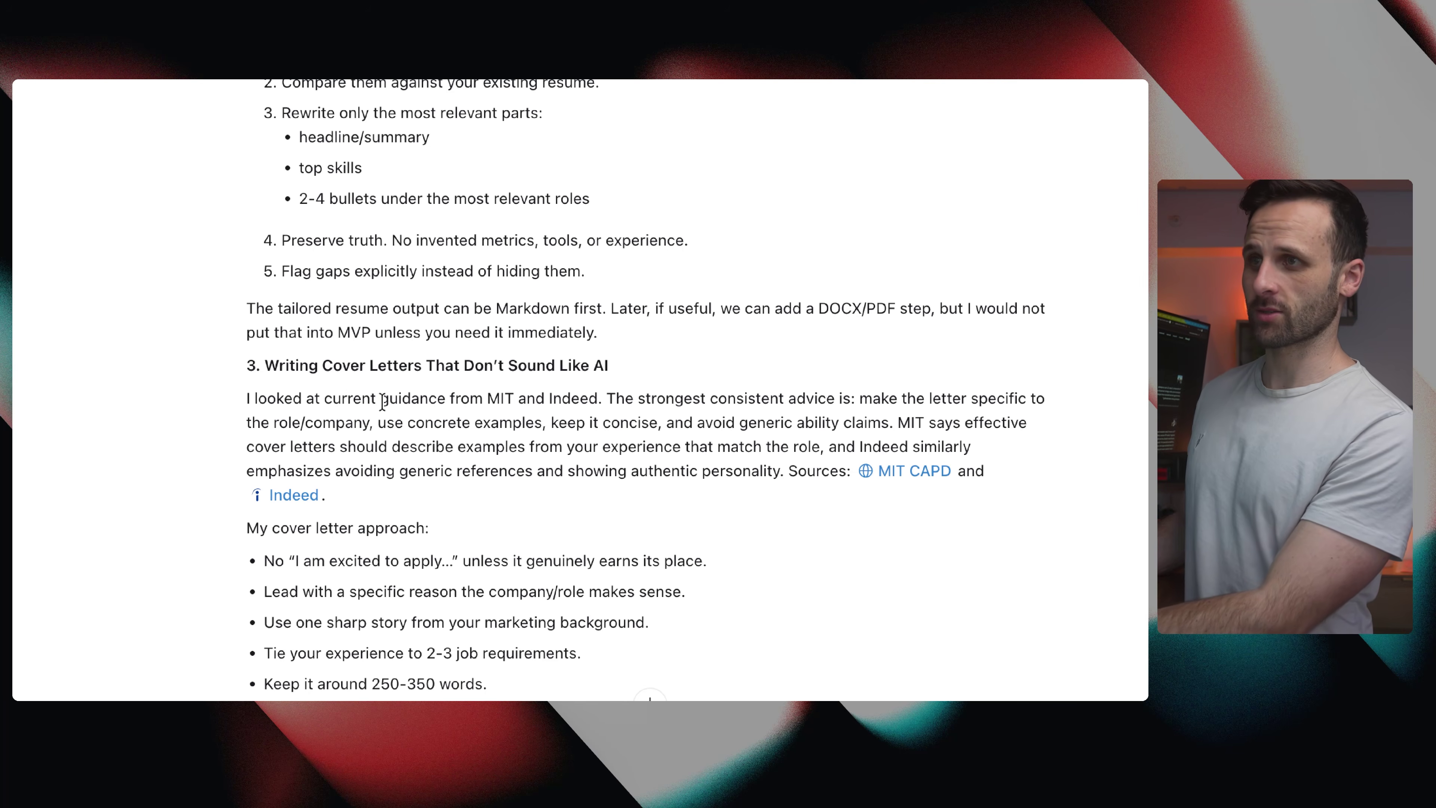
{"action": "scroll", "coordinate": [440, 525], "scroll_direction": "down", "scroll_amount": 1}
{"action": "scroll", "coordinate": [441, 525], "scroll_direction": "down", "scroll_amount": 10}
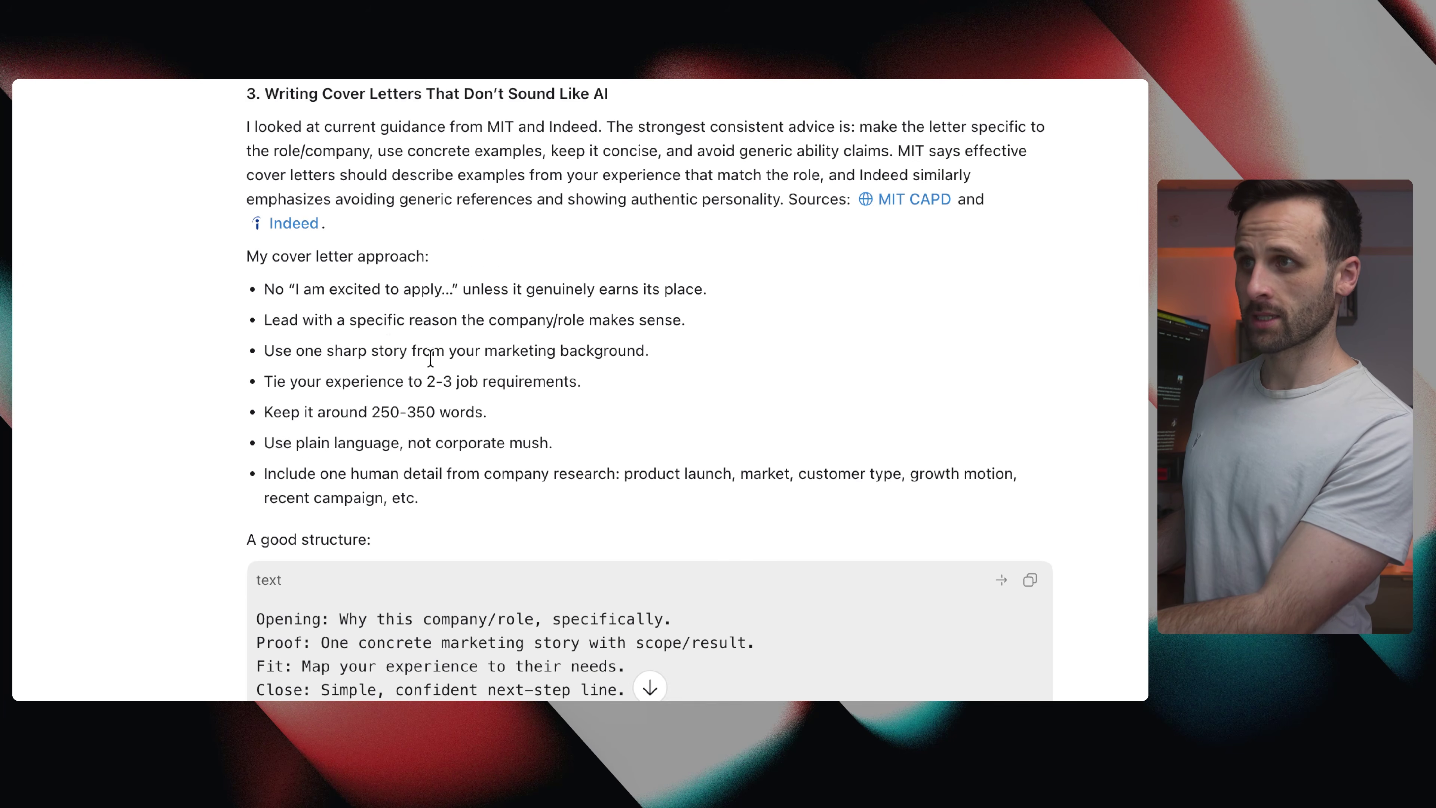
{"action": "scroll", "coordinate": [440, 345], "scroll_direction": "down", "scroll_amount": 6}
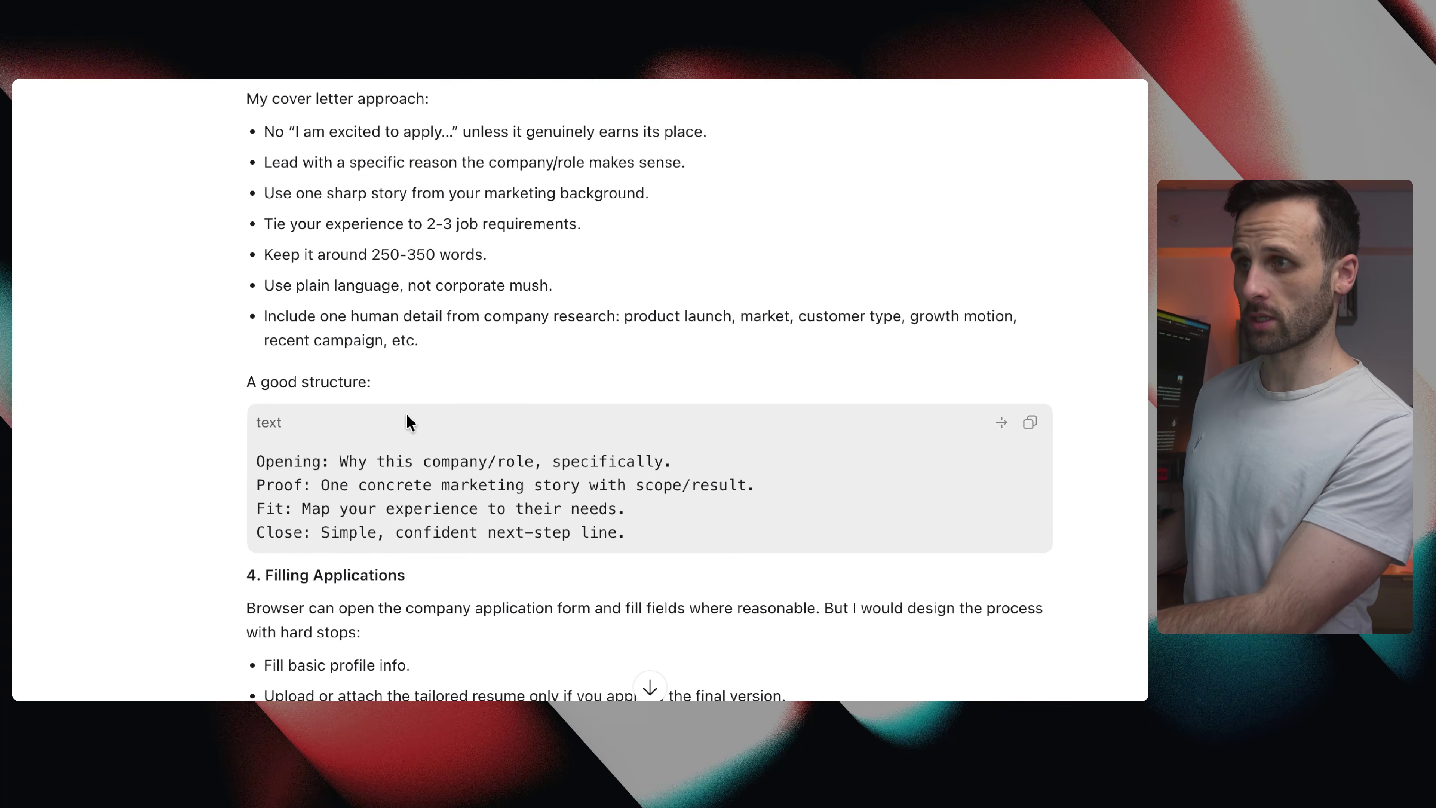
{"action": "scroll", "coordinate": [376, 405], "scroll_direction": "down", "scroll_amount": 6}
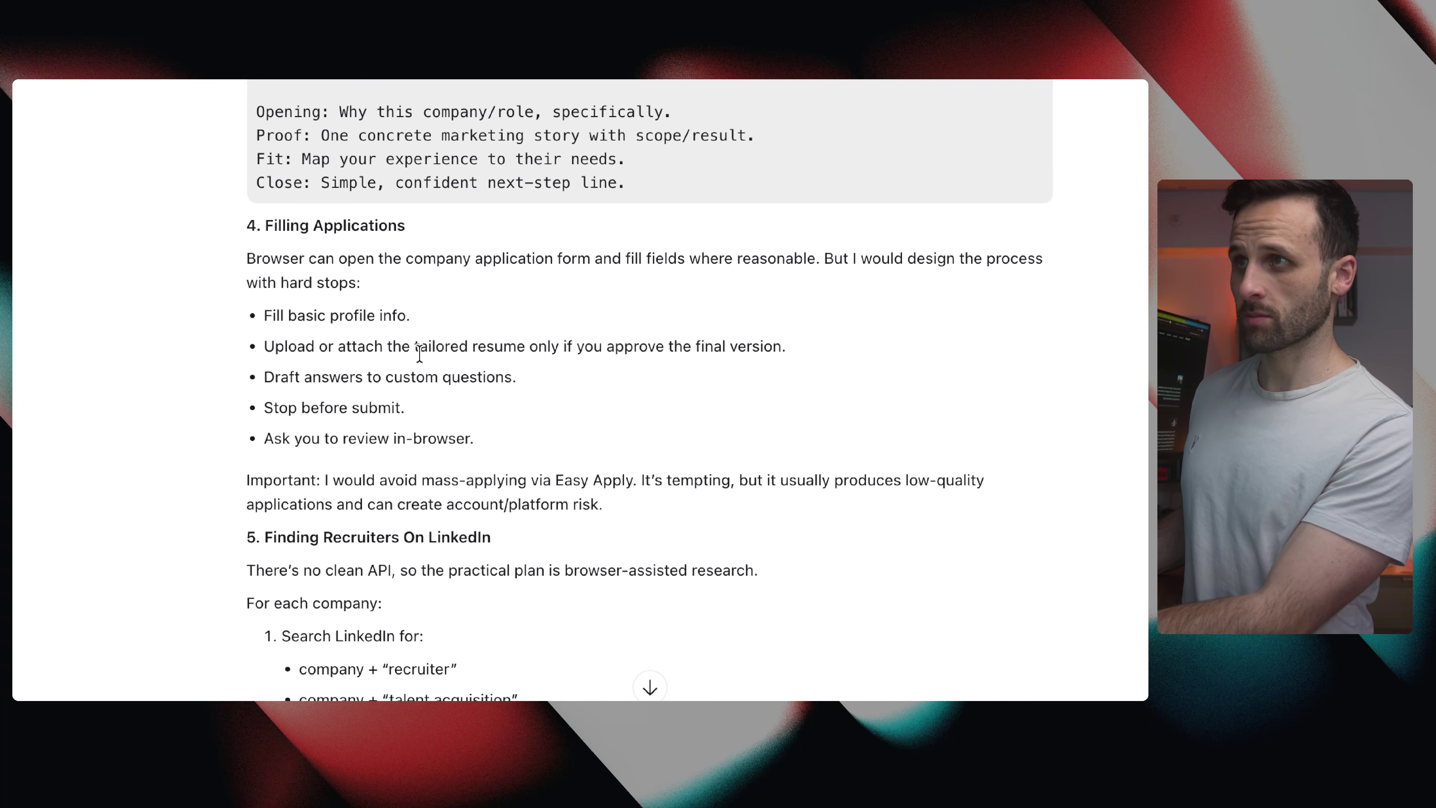
{"action": "scroll", "coordinate": [384, 385], "scroll_direction": "down", "scroll_amount": 10}
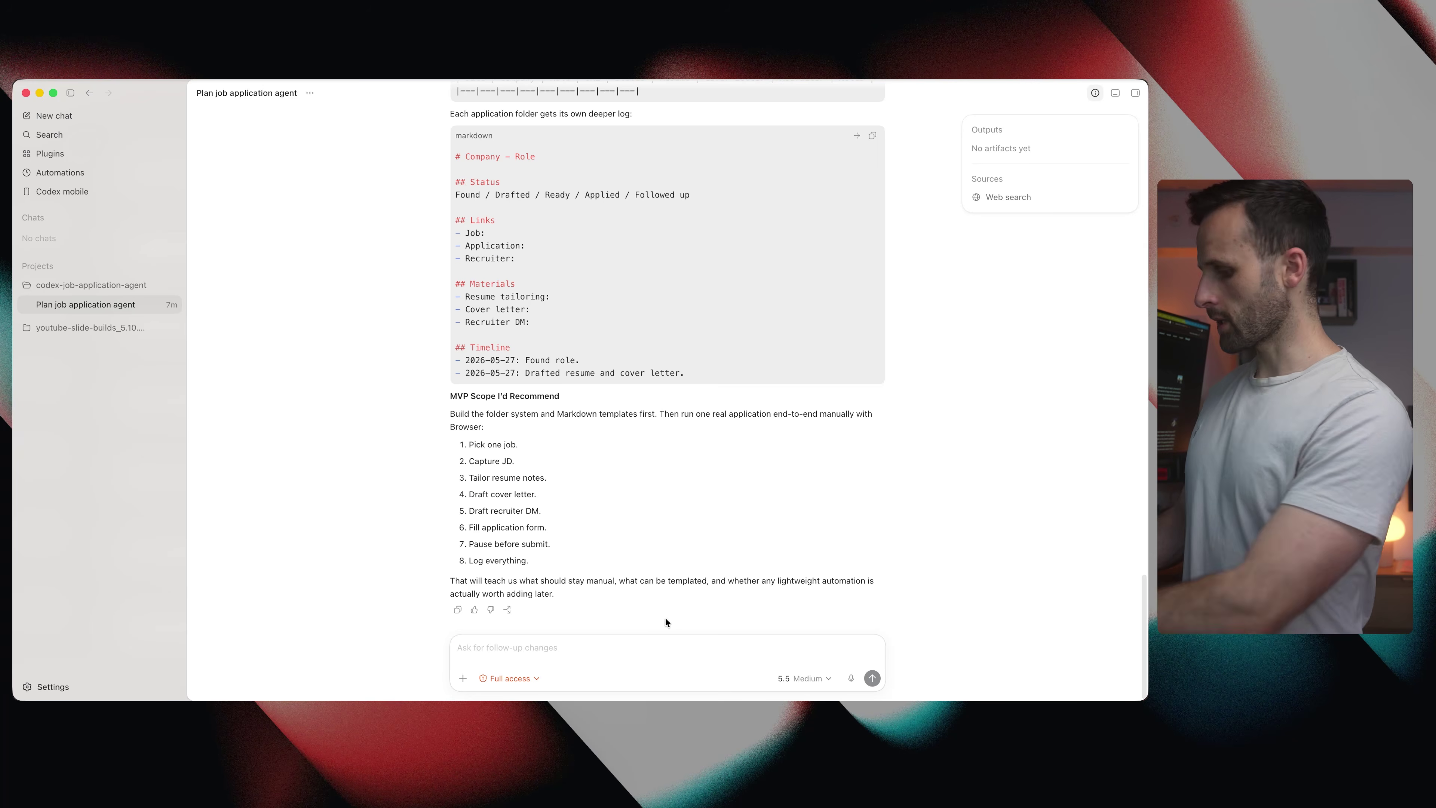
Send a follow-up saying "okay proceed" and "now create this an agent", listing agents.md, memory.md and eight skill files from skills/find-jobs.md to skills/log-application.md.
{"action": "type", "text": "okay proceed"}
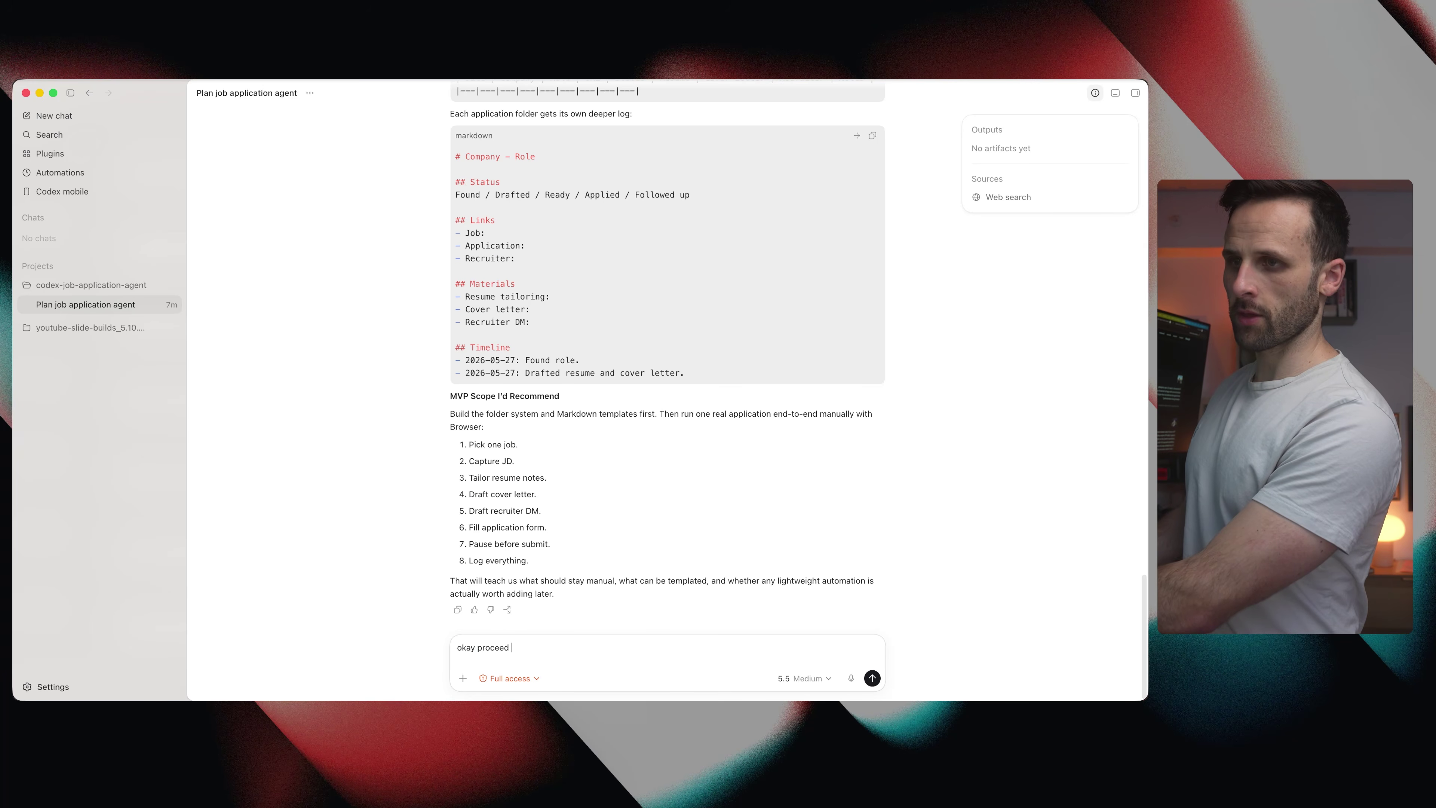
{"action": "key", "text": "shift+Return"}
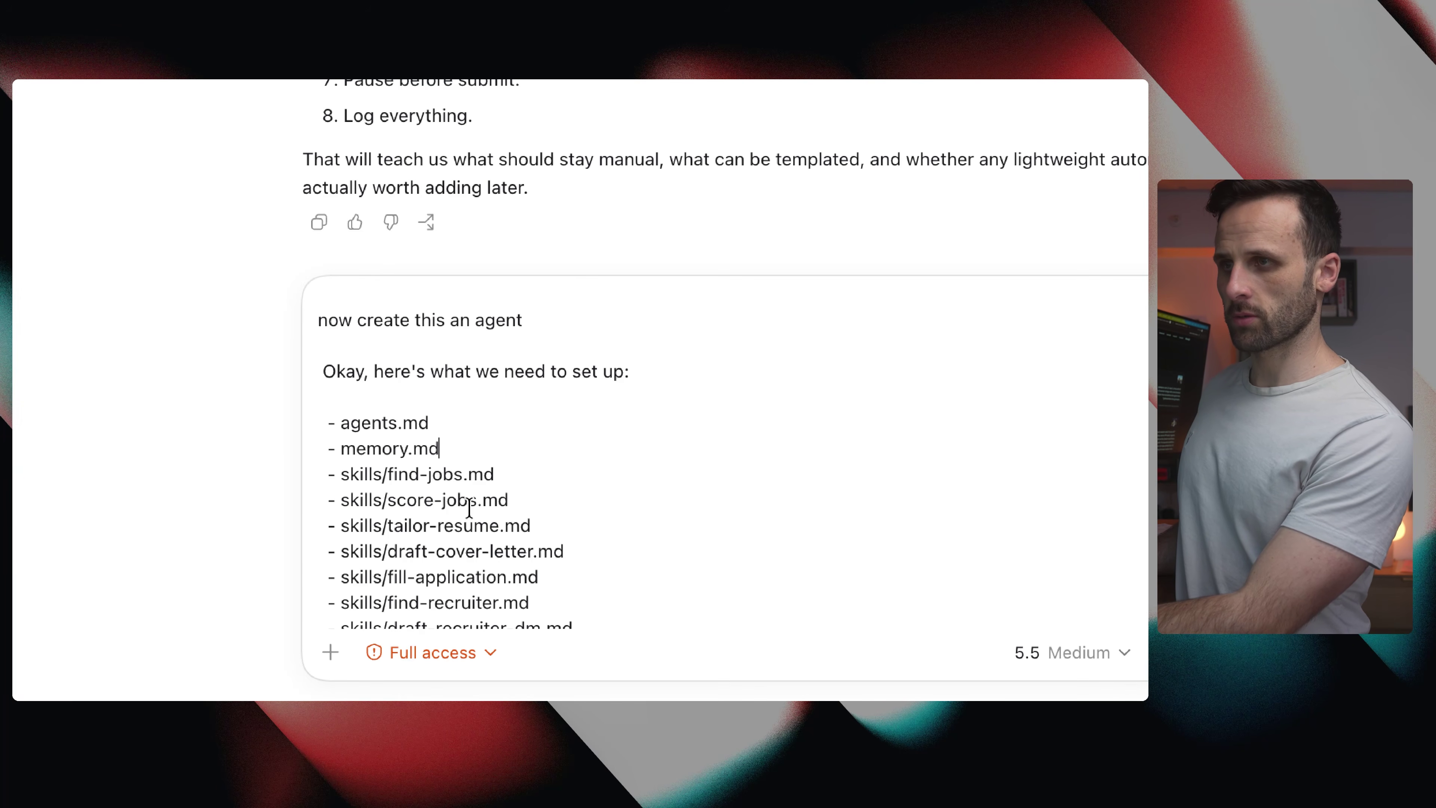
{"action": "scroll", "coordinate": [509, 483], "scroll_direction": "down", "scroll_amount": 2}
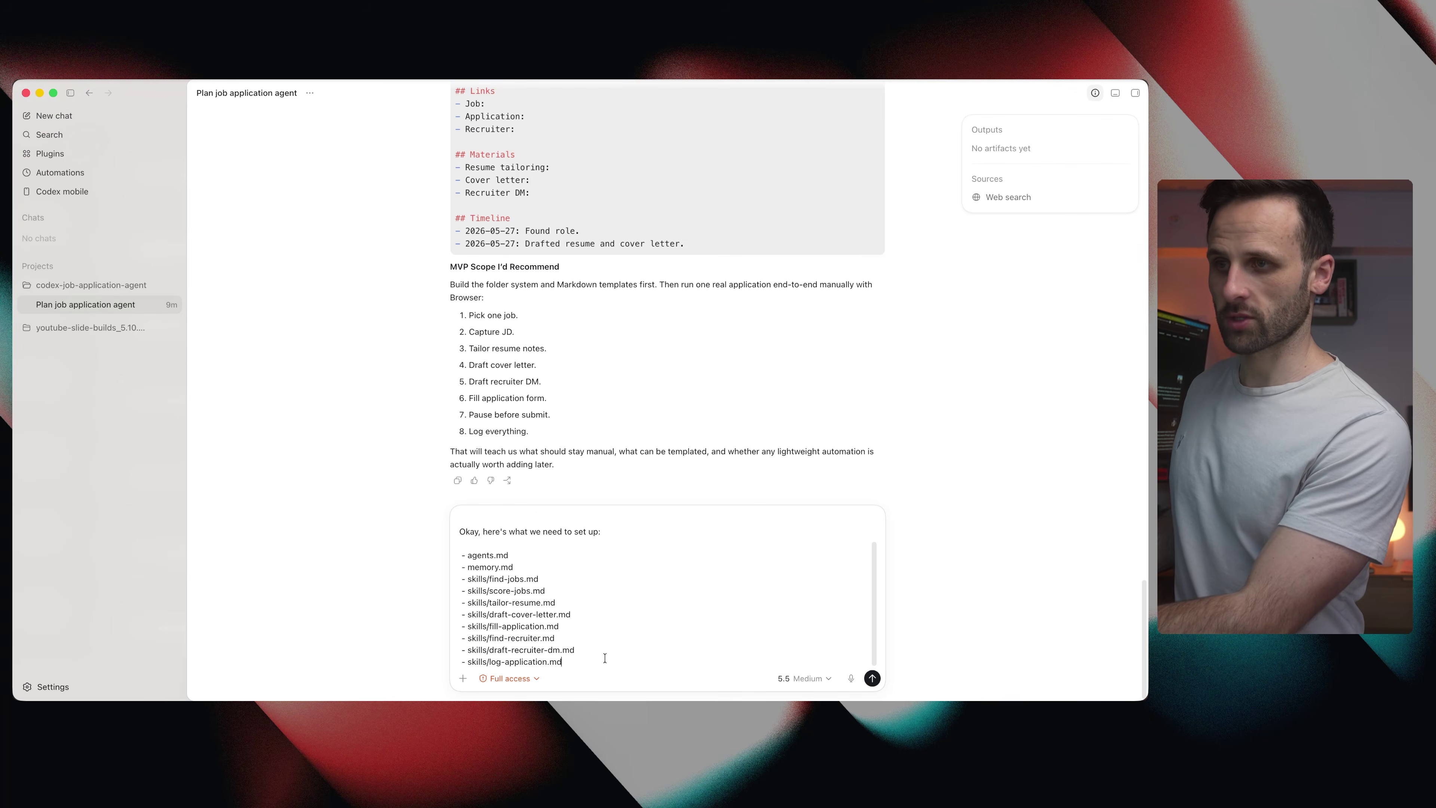
{"action": "key", "text": "Return"}
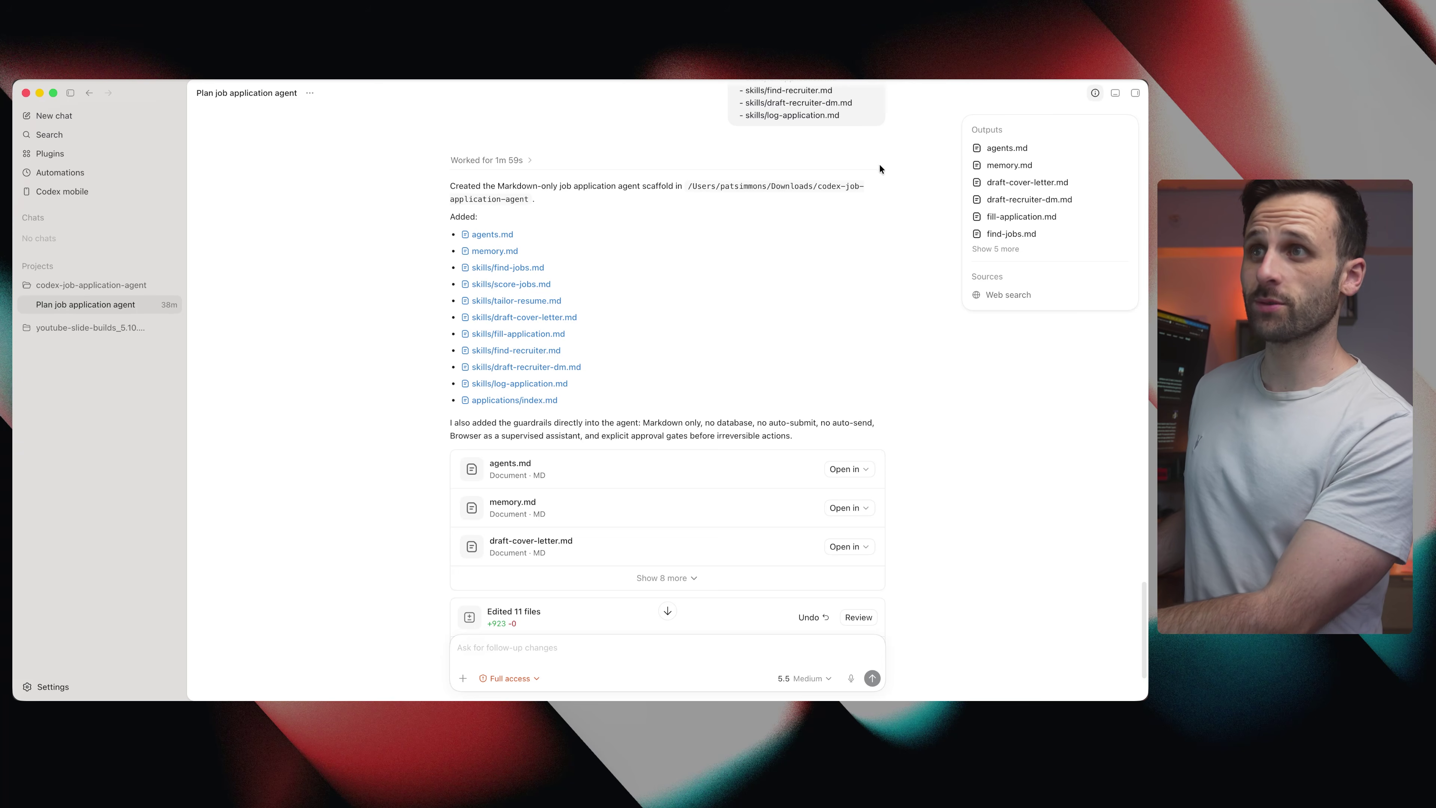
Show the generated project files beside the chat and look through agents.md, from its mission to its definition of done.
{"action": "left_click", "coordinate": [1132, 93]}
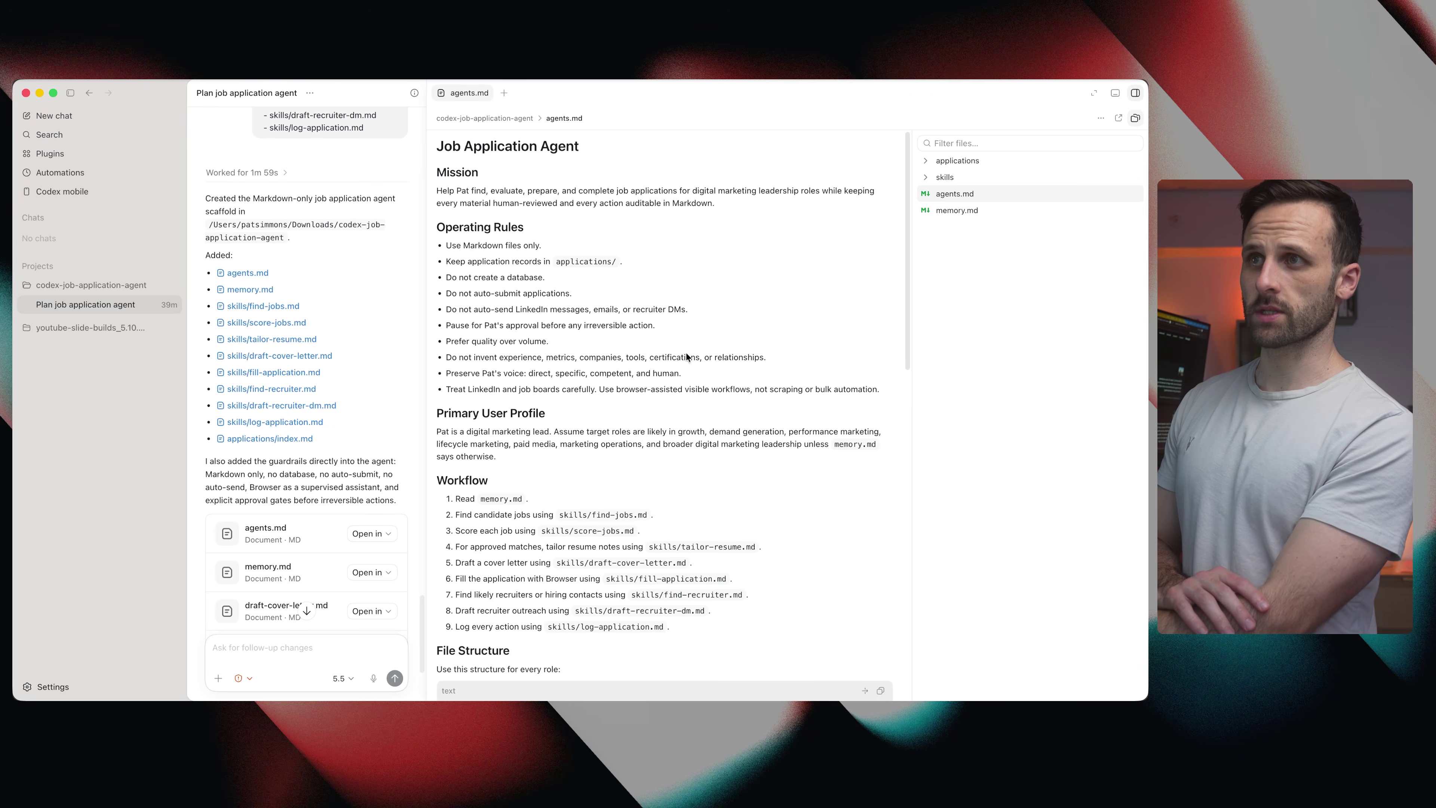
{"action": "scroll", "coordinate": [564, 410], "scroll_direction": "down", "scroll_amount": 5}
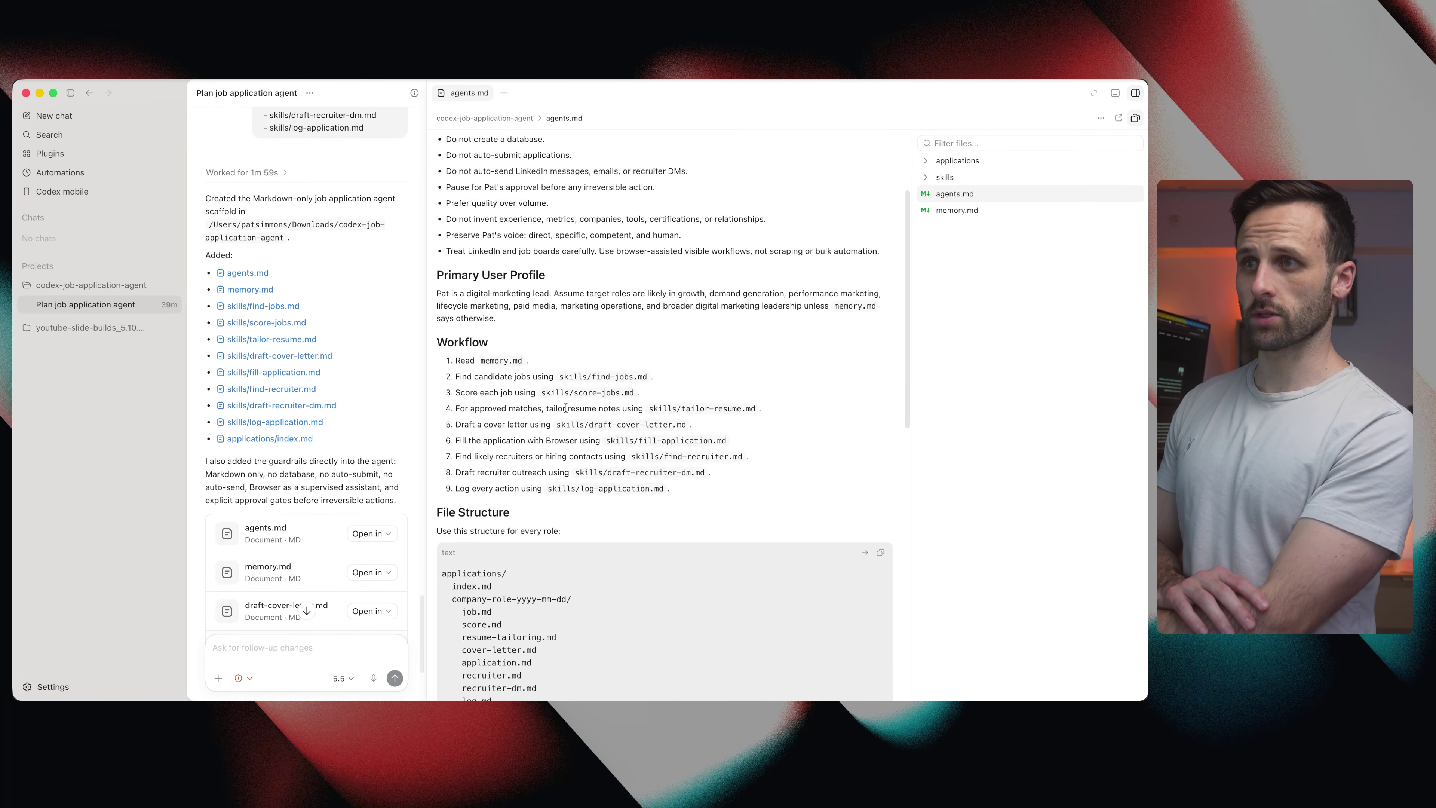
{"action": "scroll", "coordinate": [565, 412], "scroll_direction": "down", "scroll_amount": 5}
{"action": "scroll", "coordinate": [876, 242], "scroll_direction": "up", "scroll_amount": 15}
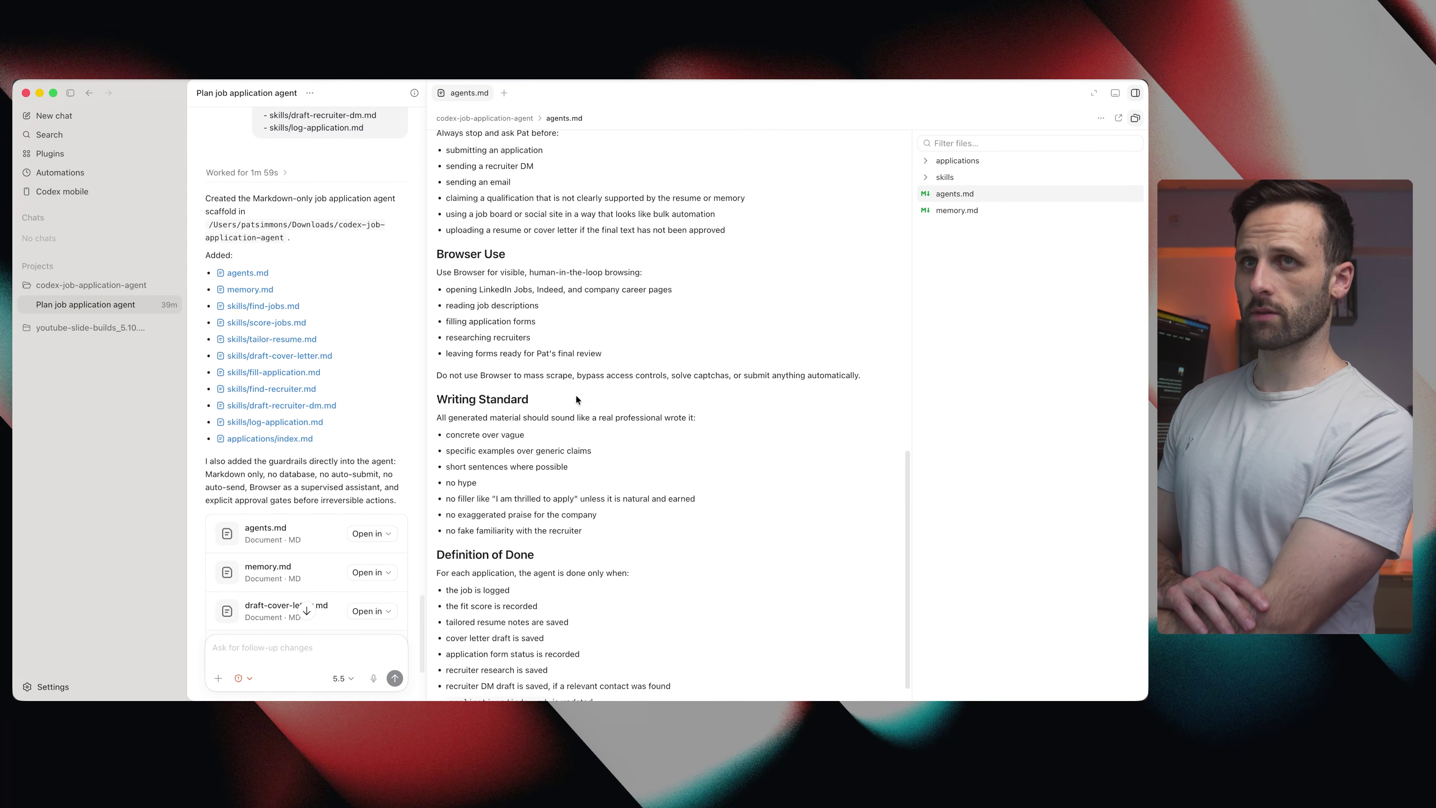
Open memory.md and examine its candidate profile, search preferences, constraints and open questions.
{"action": "left_click", "coordinate": [957, 210]}
{"action": "left_click_drag", "start_coordinate": [537, 491], "coordinate": [560, 351]}
{"action": "left_click", "coordinate": [560, 324]}
{"action": "scroll", "coordinate": [600, 506], "scroll_direction": "down", "scroll_amount": 4}
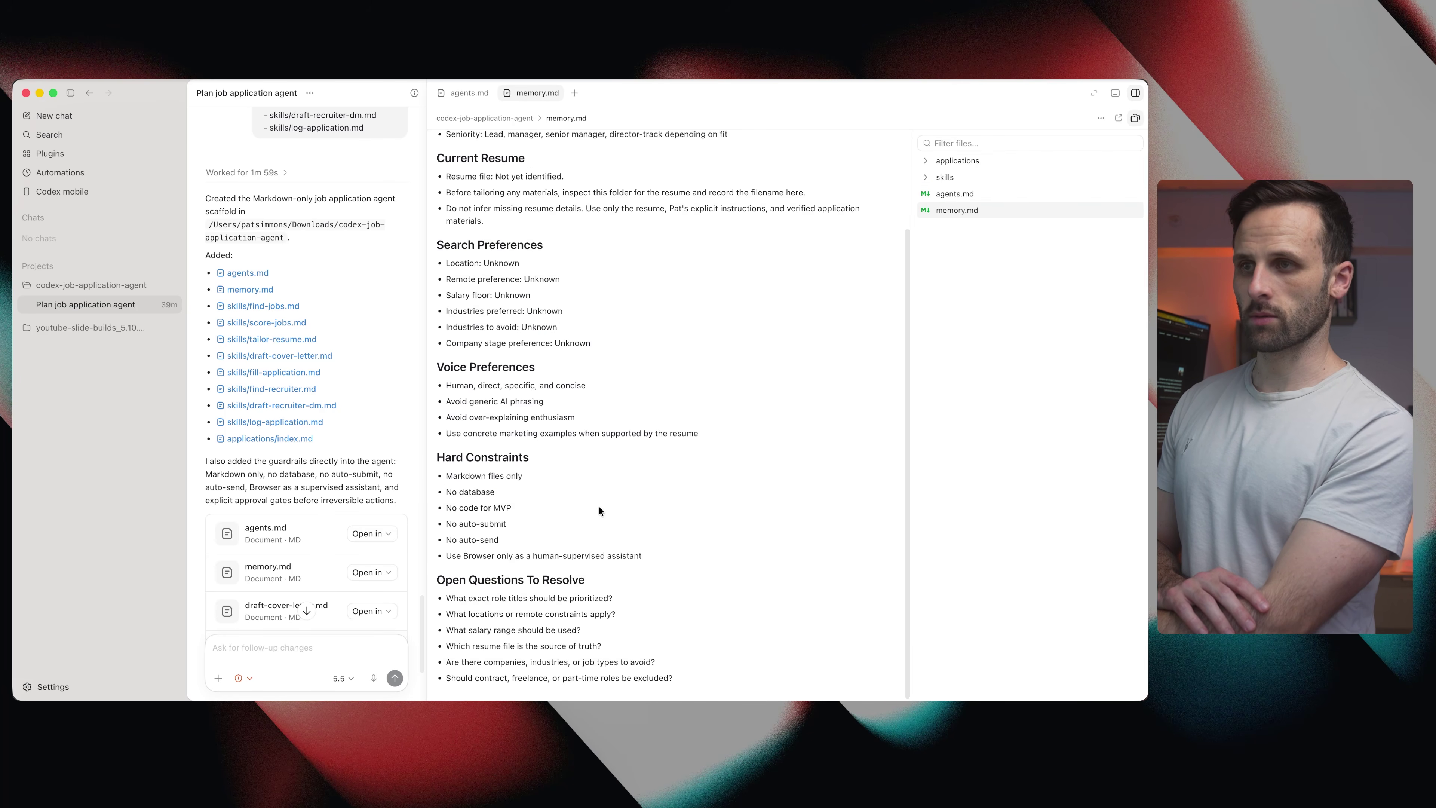
{"action": "scroll", "coordinate": [558, 368], "scroll_direction": "up", "scroll_amount": 4}
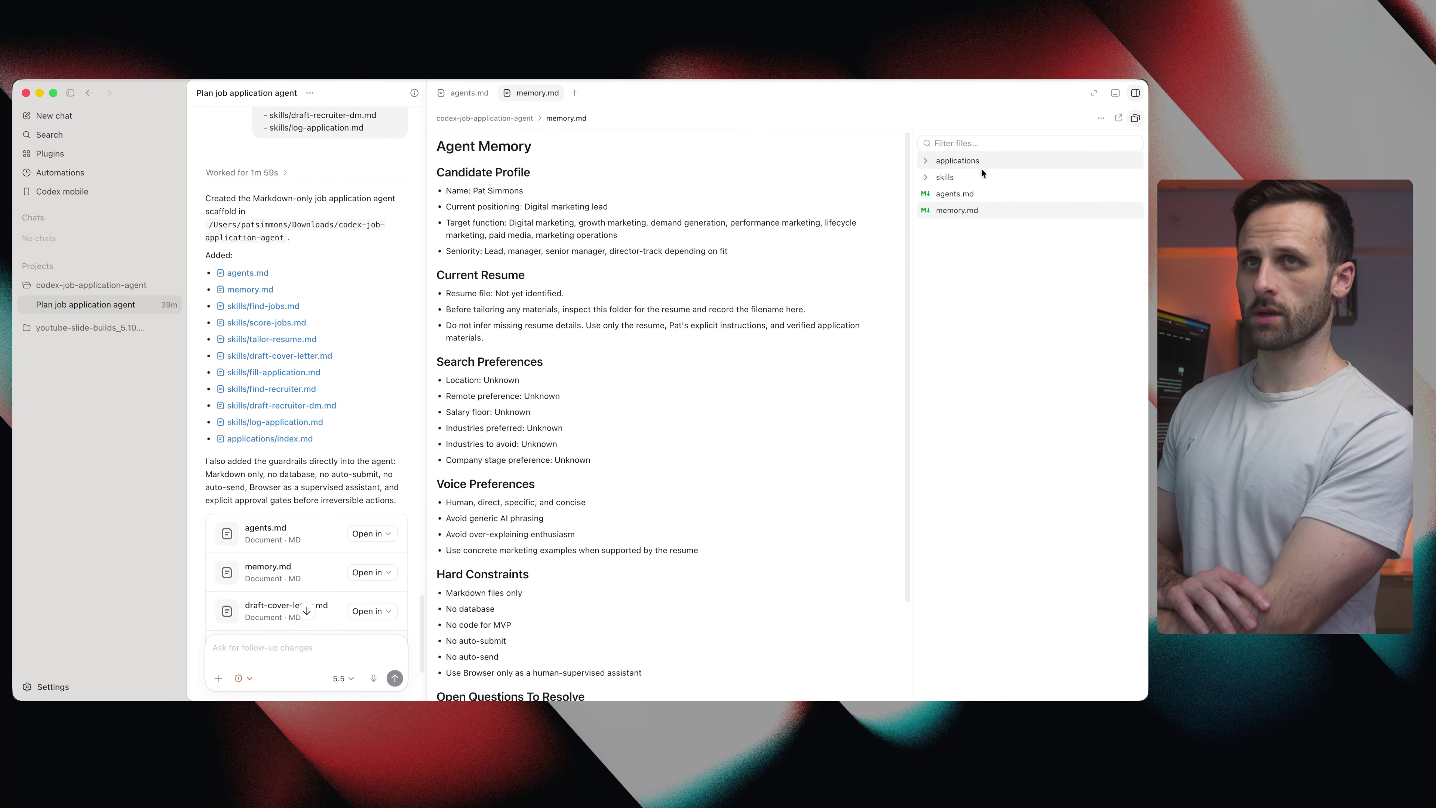
Look through draft-cover-letter.md in the skills folder, and collapse the folder.
{"action": "left_click", "coordinate": [972, 175]}
{"action": "left_click", "coordinate": [978, 195]}
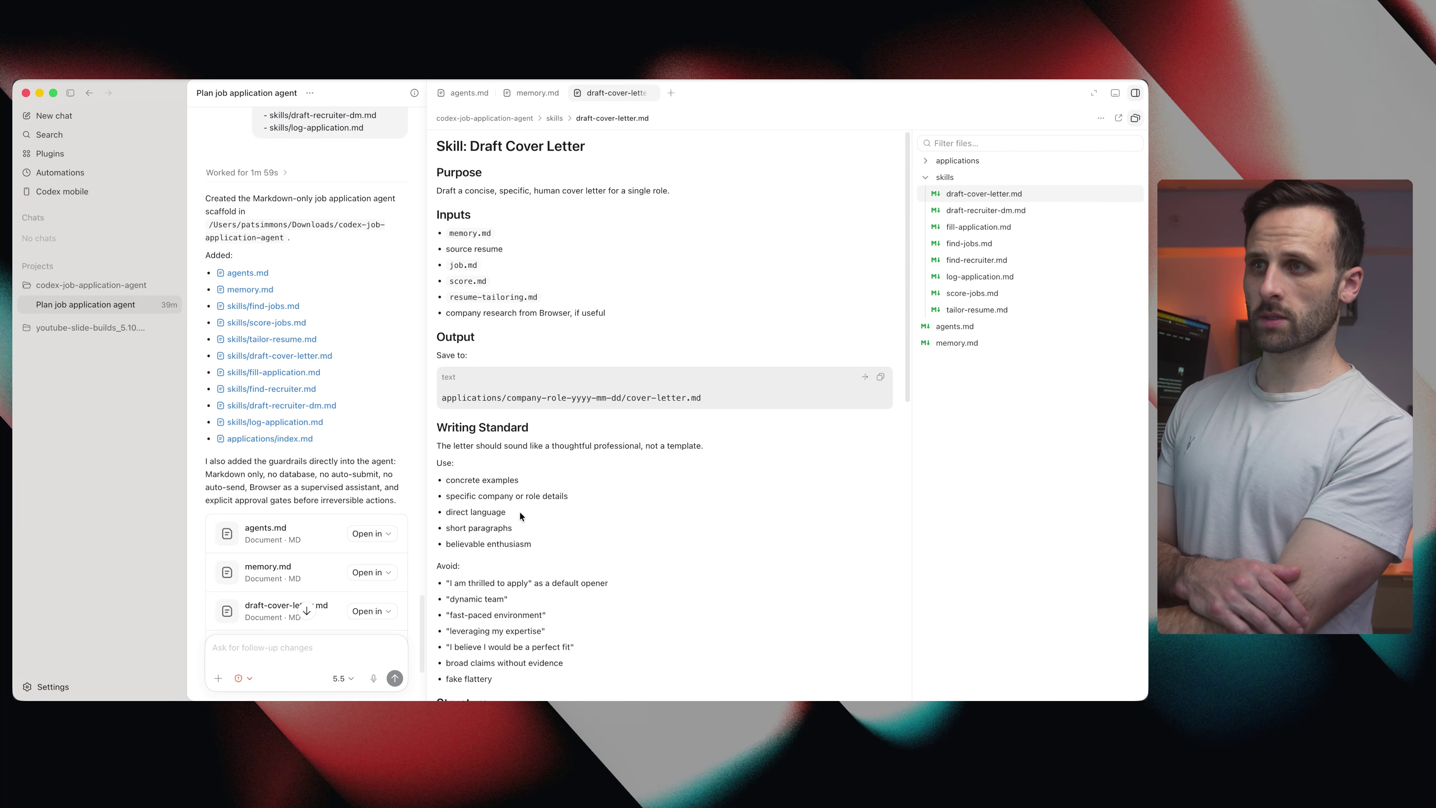
{"action": "scroll", "coordinate": [647, 436], "scroll_direction": "down", "scroll_amount": 10}
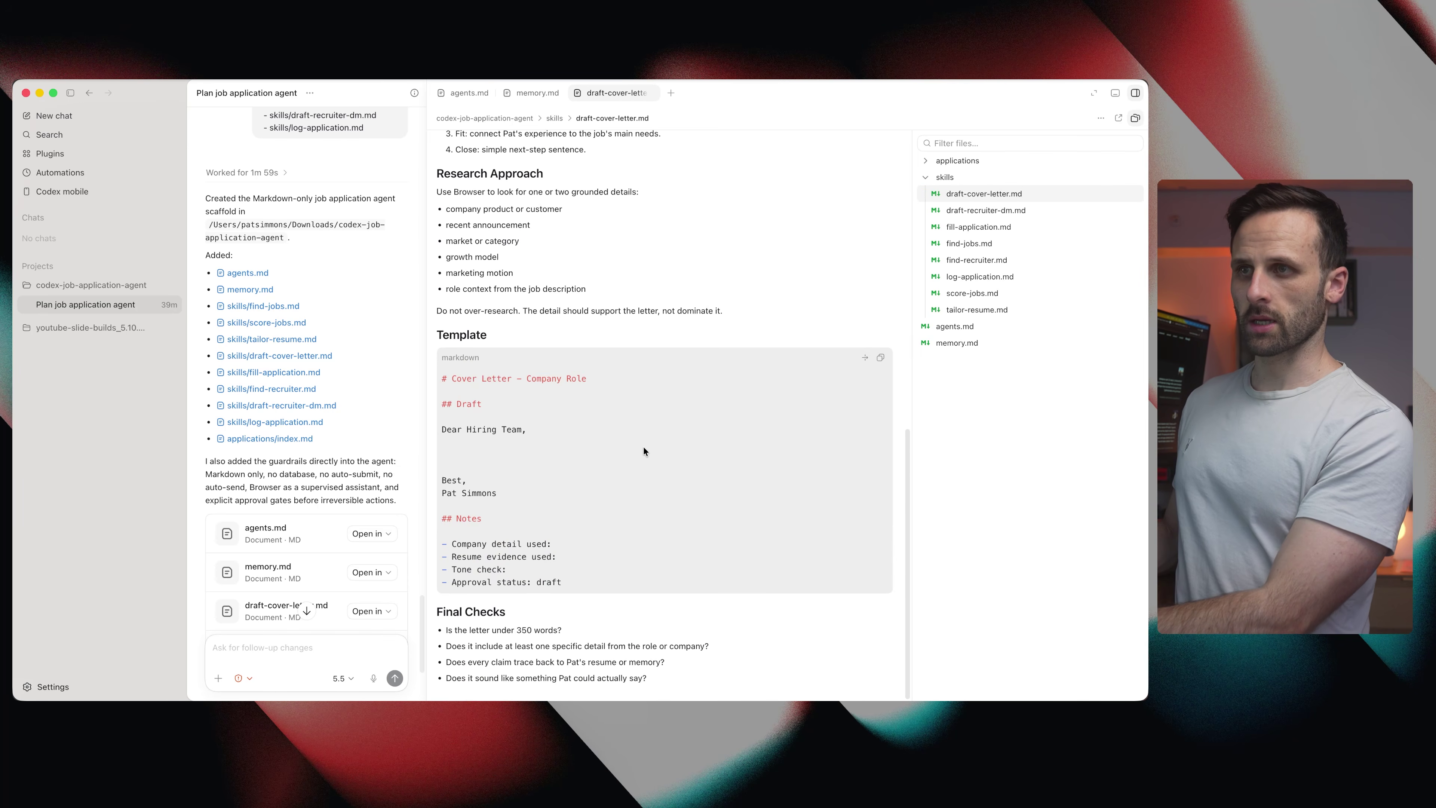
{"action": "scroll", "coordinate": [564, 489], "scroll_direction": "up", "scroll_amount": 10}
{"action": "key", "text": "Left"}
{"action": "key", "text": "Left"}
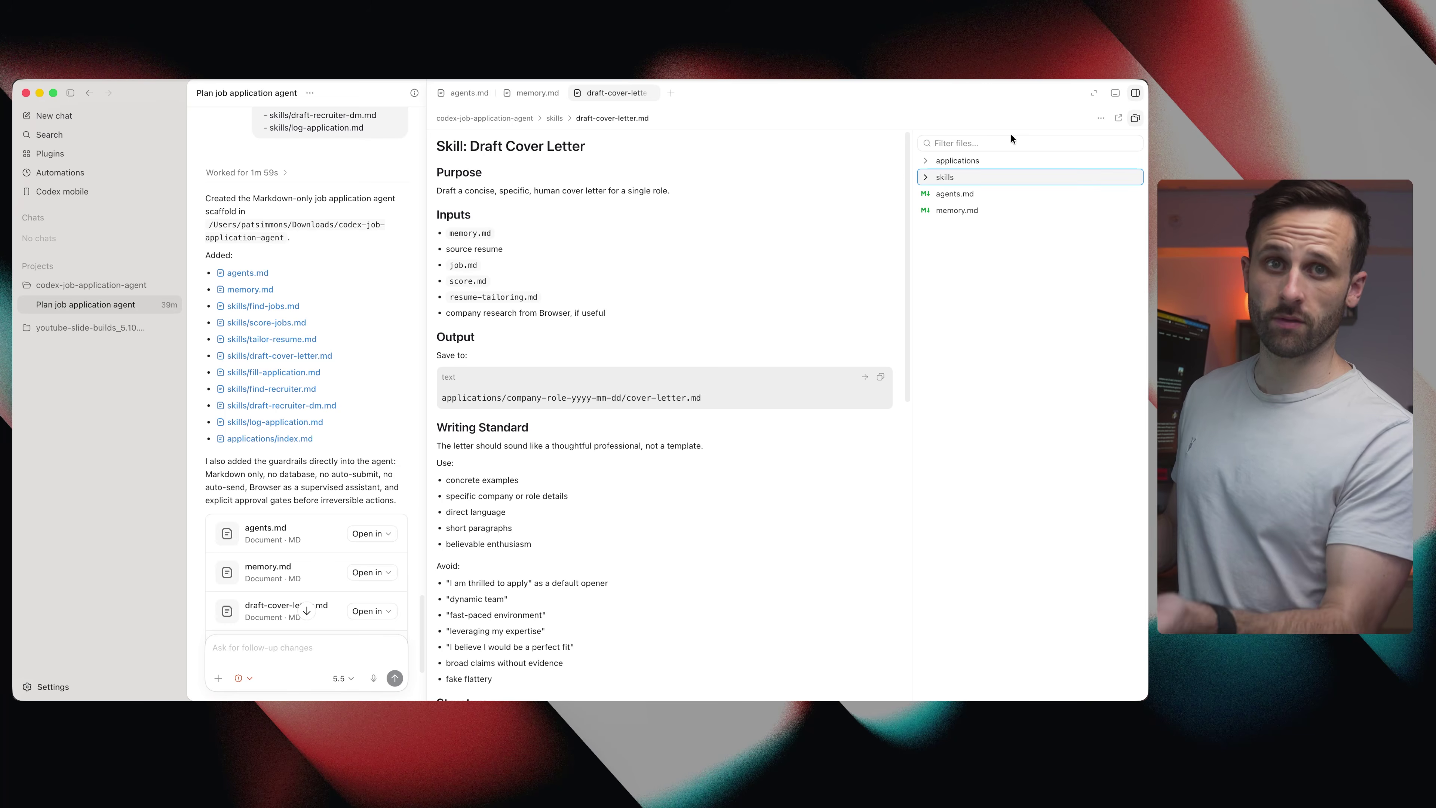
Go through the chat's smoke-test results, open the linked Indeed page and examine the Smart-Bio Senior Marketing Manager listing and its address.
{"action": "left_click", "coordinate": [1135, 93]}
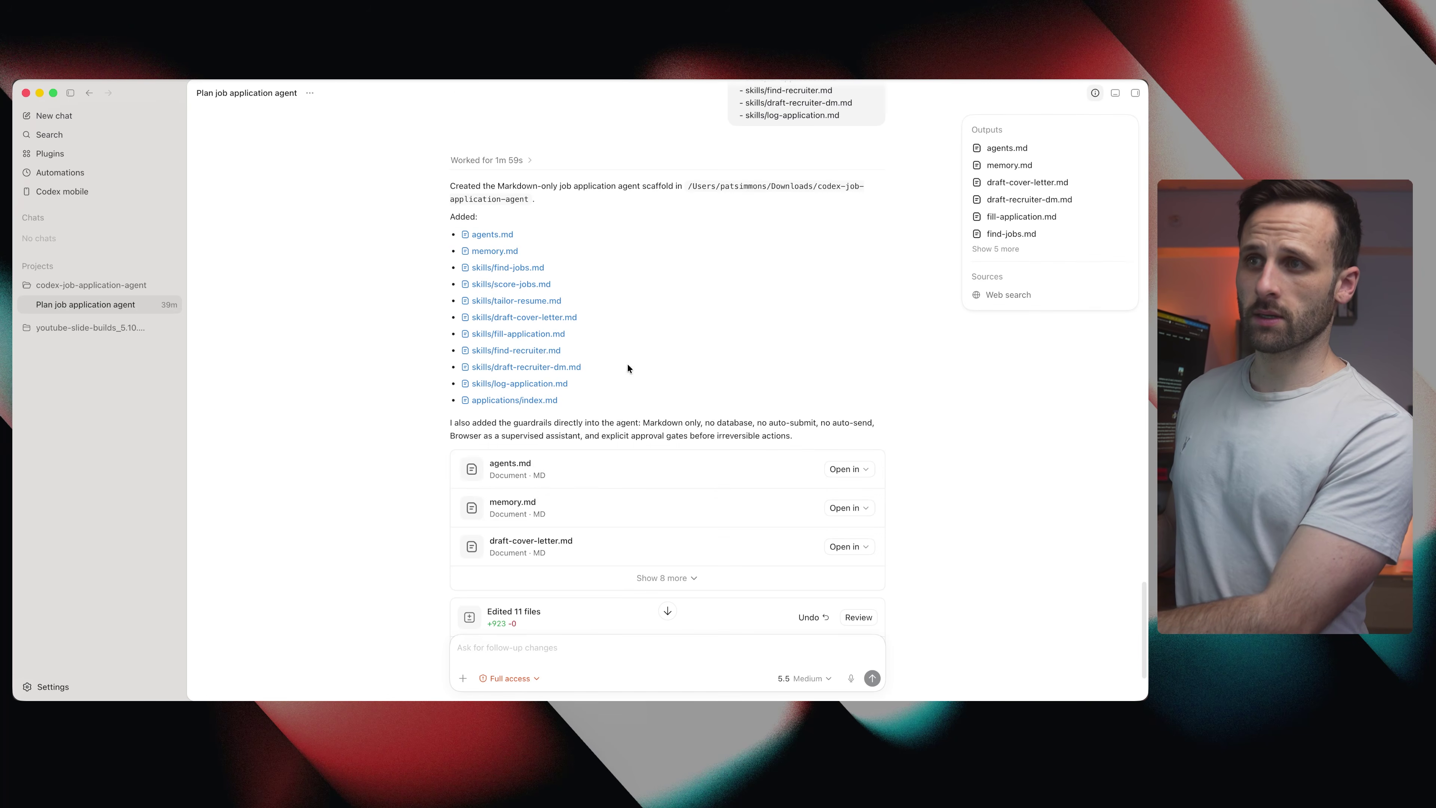
{"action": "scroll", "coordinate": [627, 369], "scroll_direction": "down", "scroll_amount": 3}
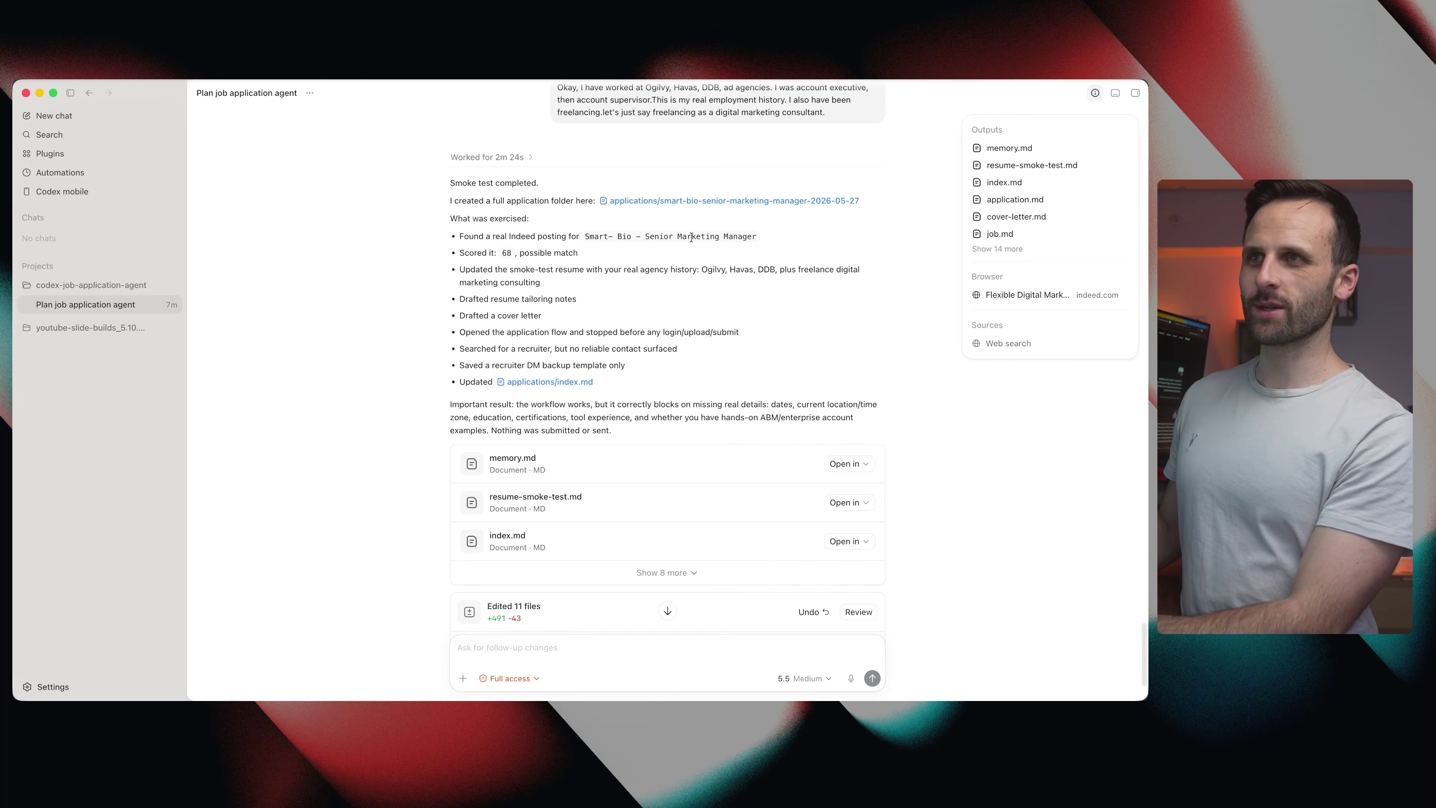
{"action": "left_click", "coordinate": [1022, 299]}
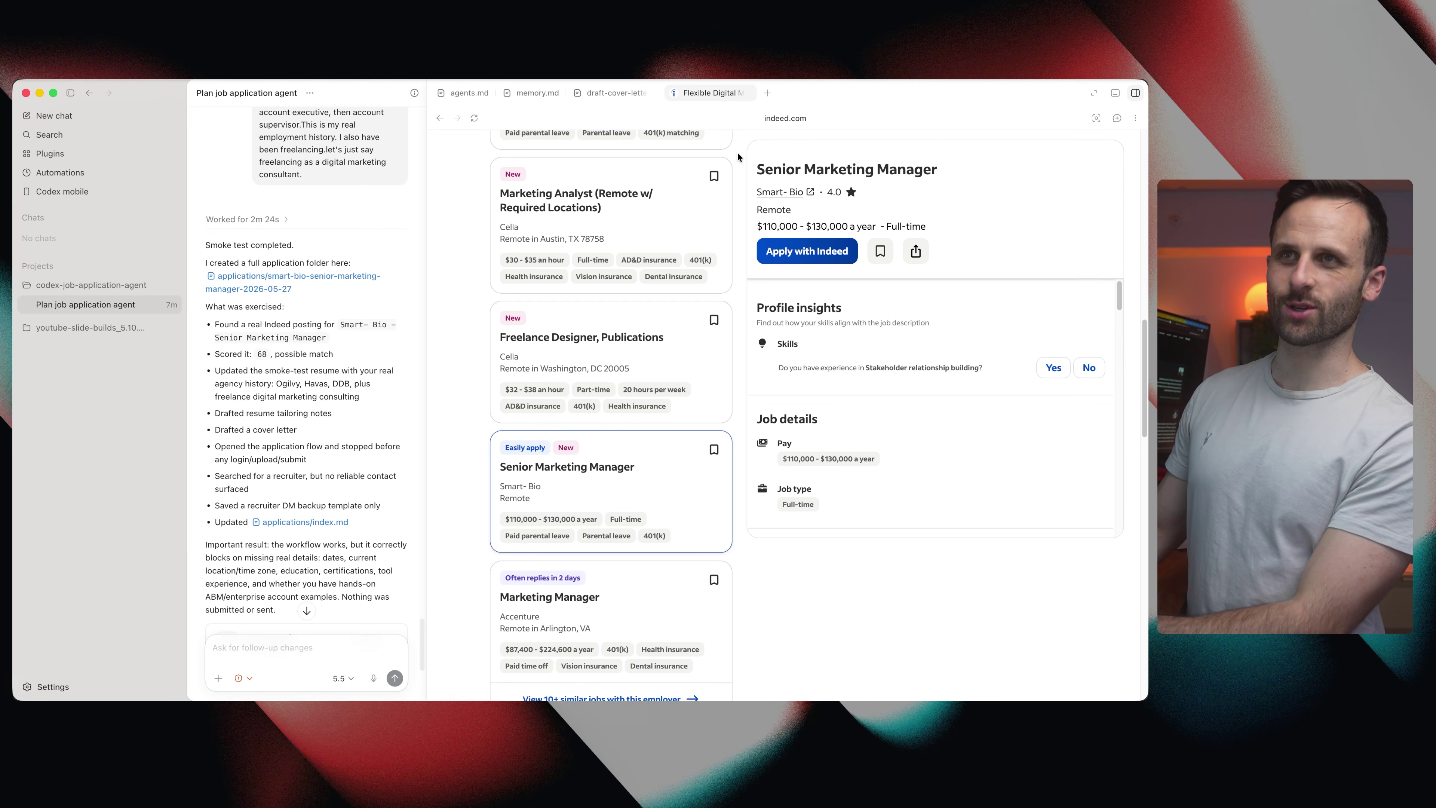
{"action": "scroll", "coordinate": [648, 280], "scroll_direction": "down", "scroll_amount": 6}
{"action": "scroll", "coordinate": [652, 351], "scroll_direction": "up", "scroll_amount": 3}
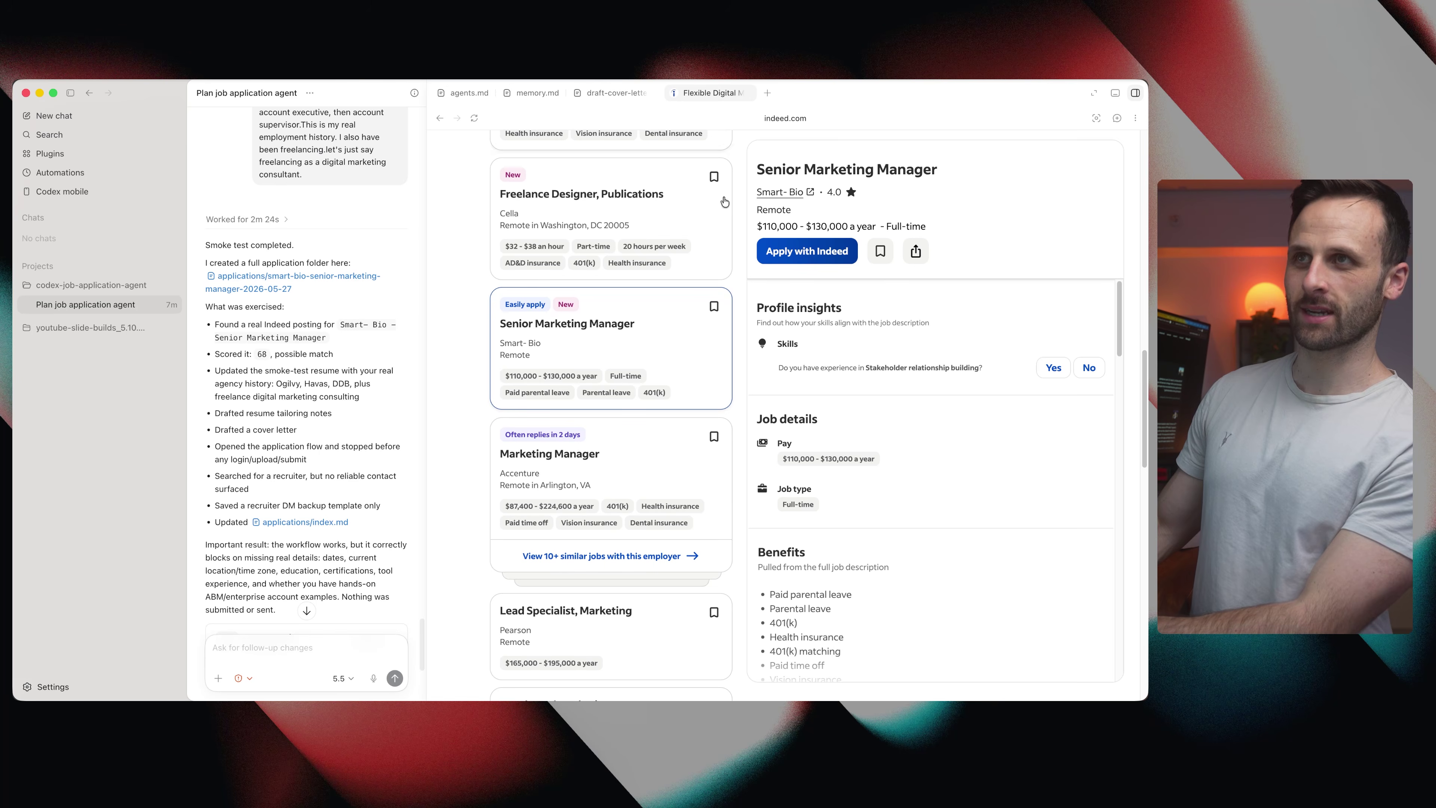
{"action": "scroll", "coordinate": [730, 218], "scroll_direction": "up", "scroll_amount": 4}
{"action": "left_click", "coordinate": [794, 117]}
{"action": "left_click", "coordinate": [818, 120]}
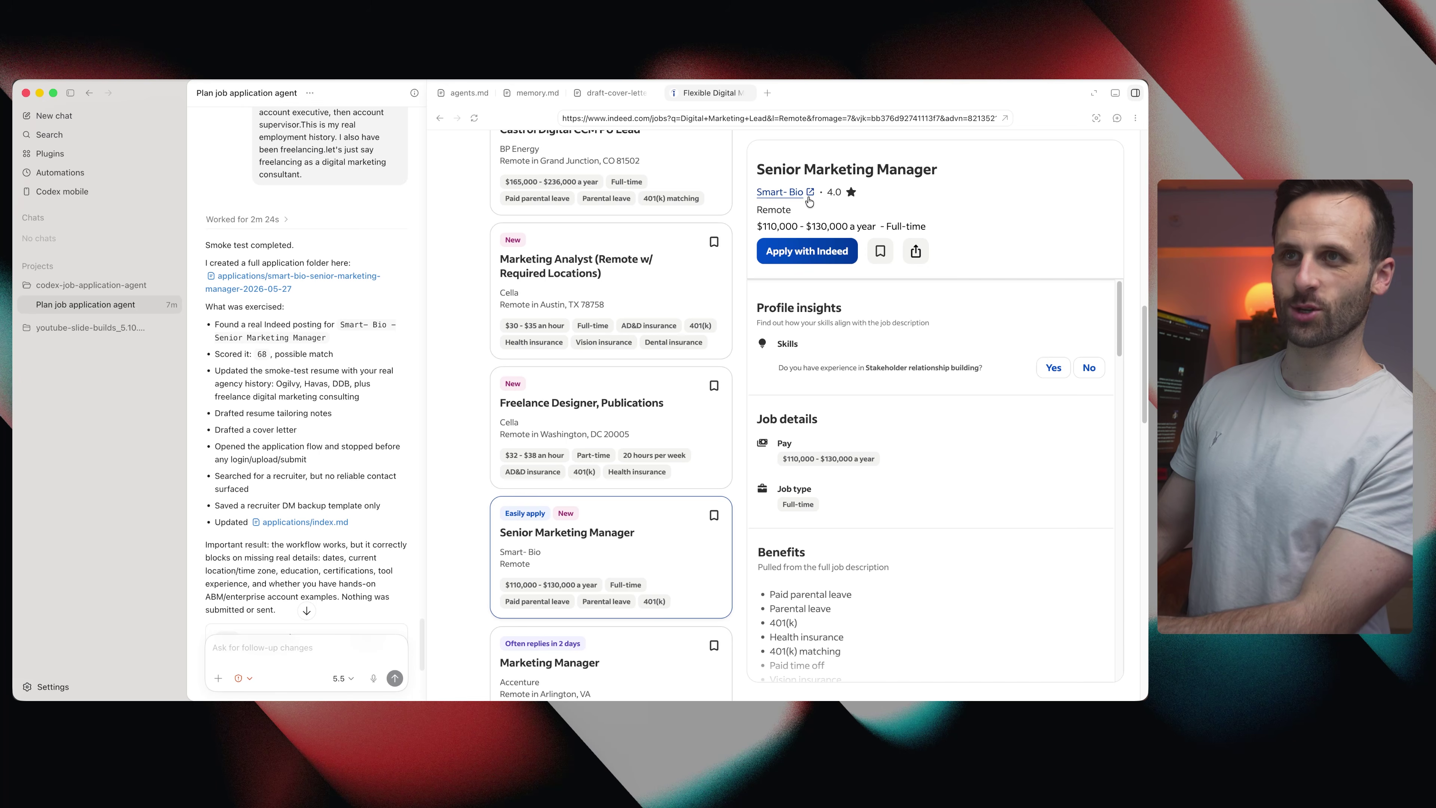
{"action": "left_click", "coordinate": [856, 366]}
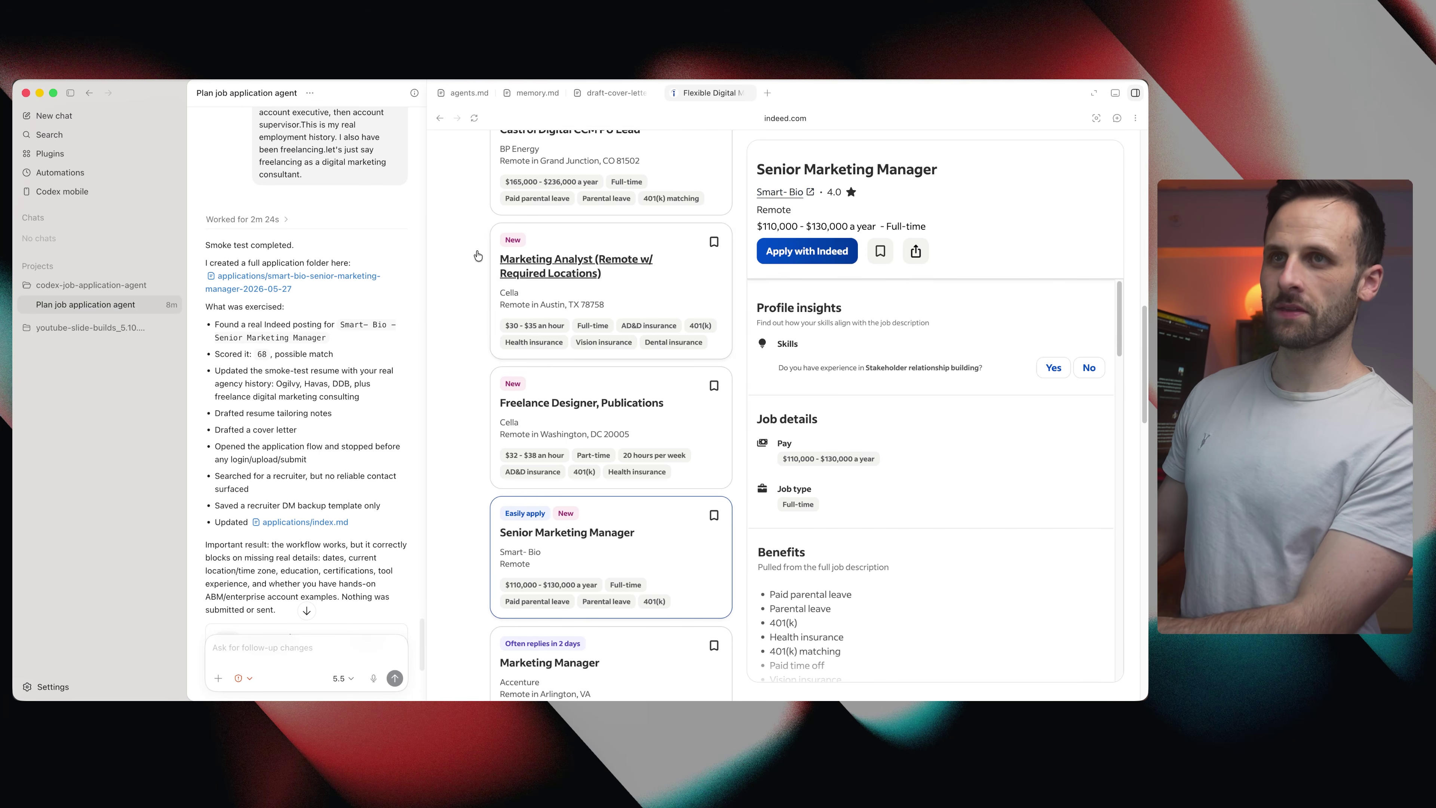
Open cover-letter.md in the smart-bio-senior-marketing-manager-2026-05-27 application folder and read the draft's agency background paragraphs.
{"action": "left_click", "coordinate": [615, 93]}
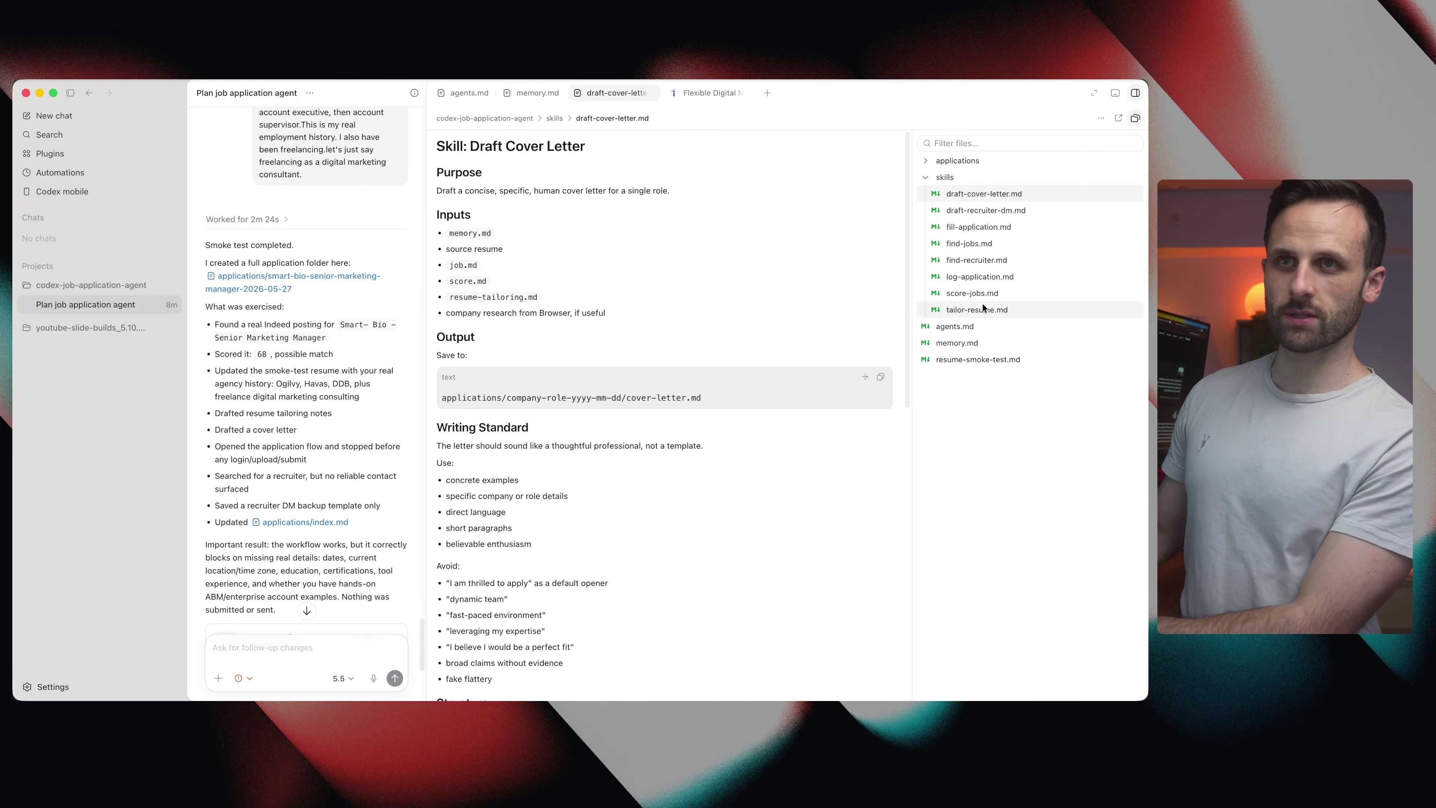
{"action": "left_click", "coordinate": [975, 197]}
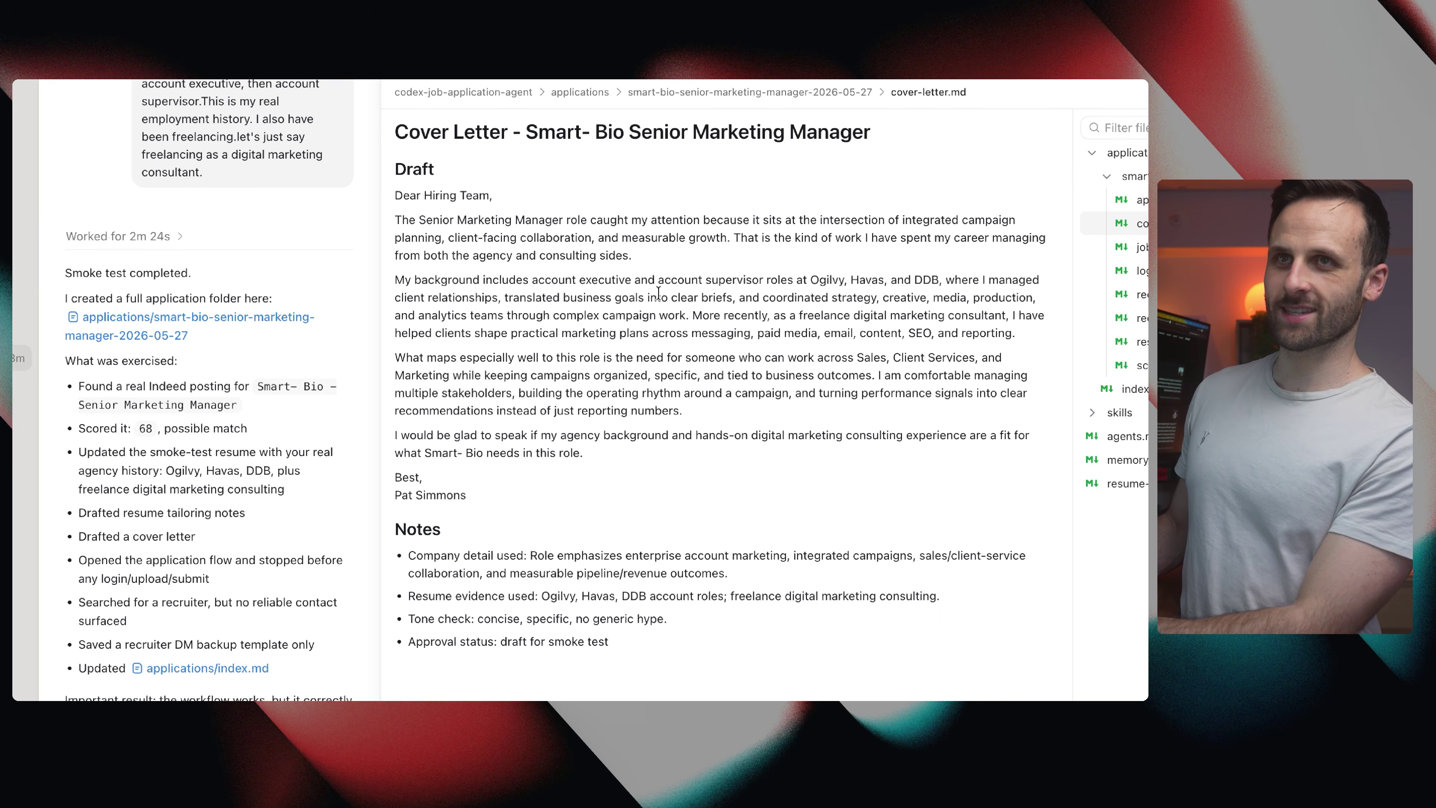
{"action": "left_click_drag", "start_coordinate": [395, 280], "coordinate": [457, 216]}
{"action": "left_click", "coordinate": [457, 216]}
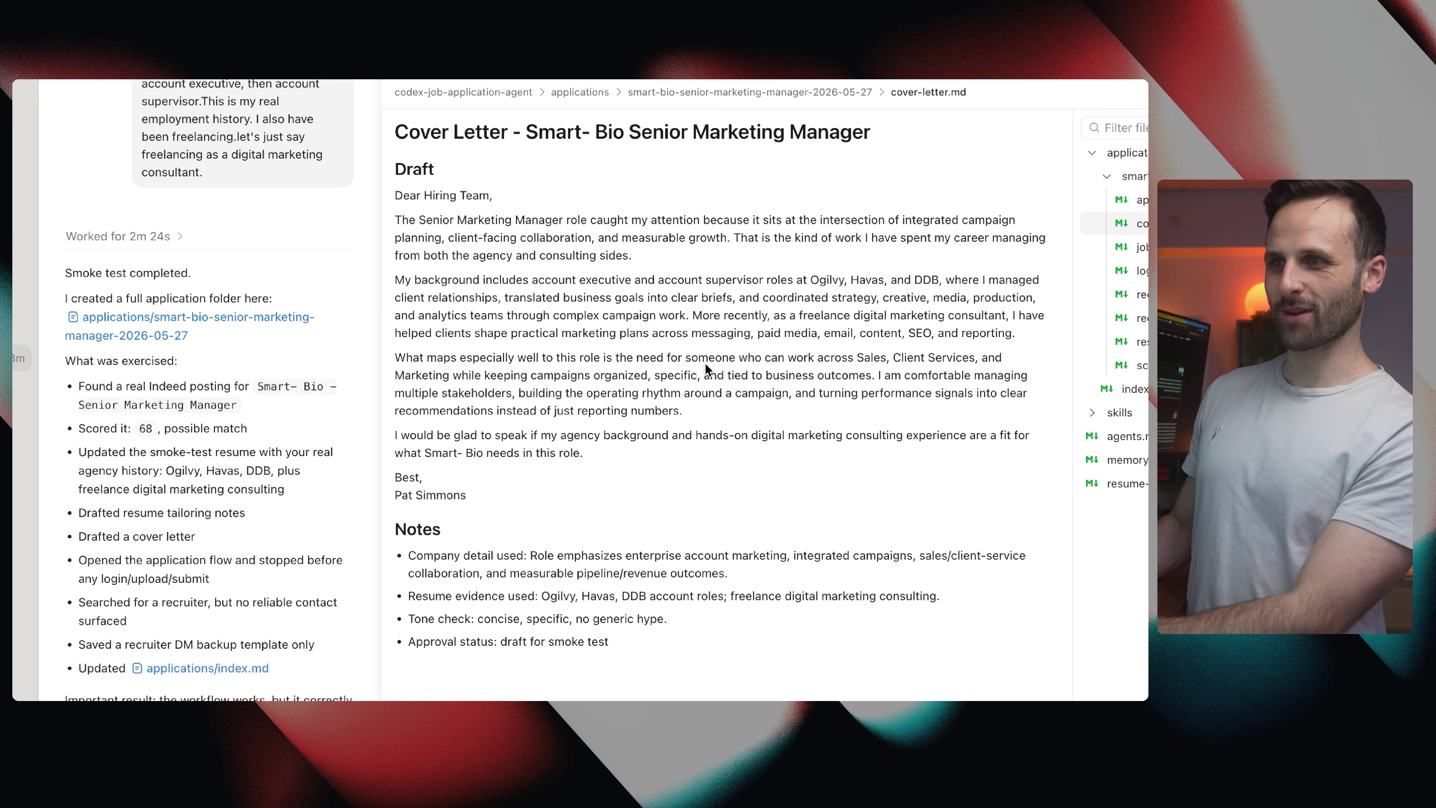
Open recruiter-dm.md in the application folder, read its backup message template, and open recruiter.md.
{"action": "left_click", "coordinate": [985, 260]}
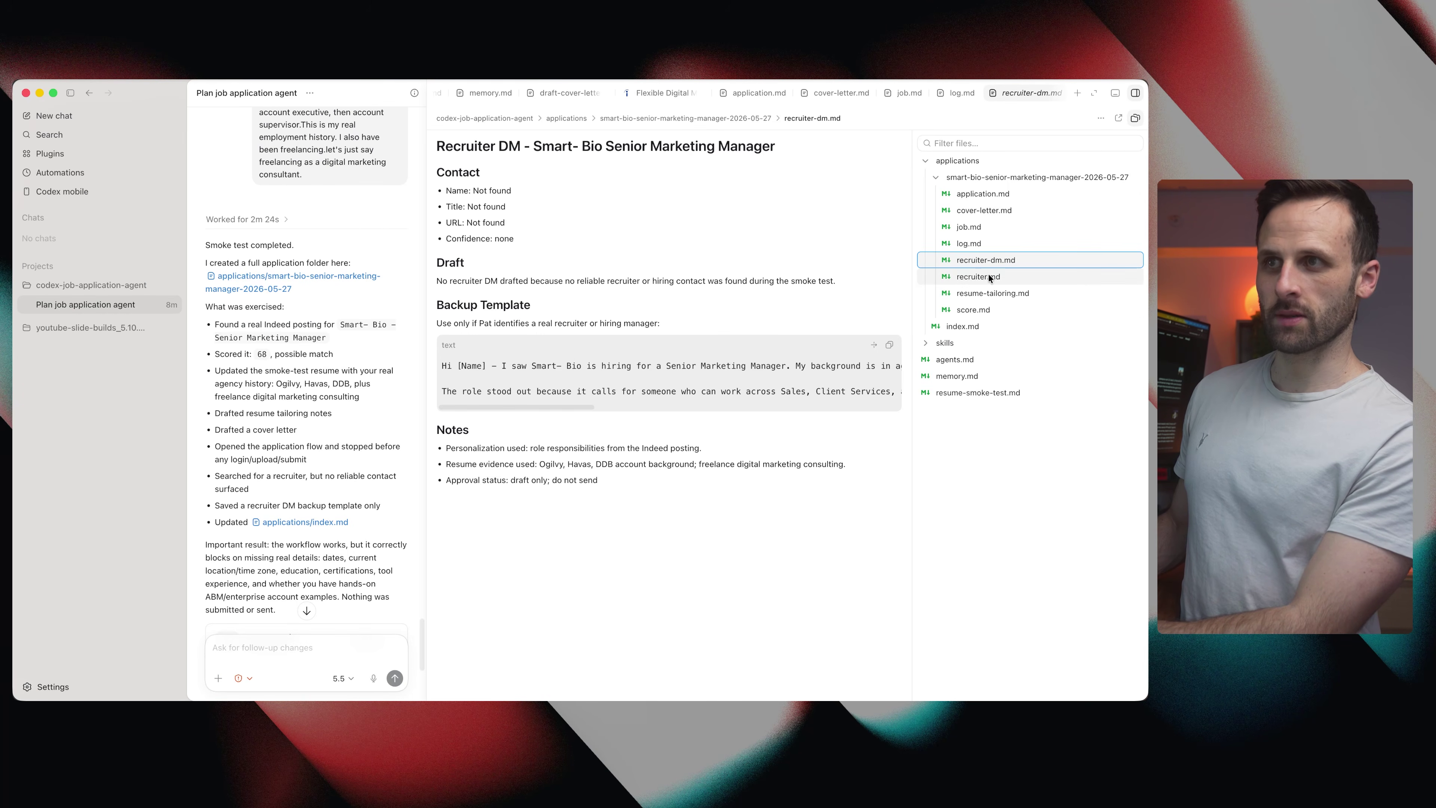
{"action": "left_click_drag", "start_coordinate": [552, 395], "coordinate": [591, 394]}
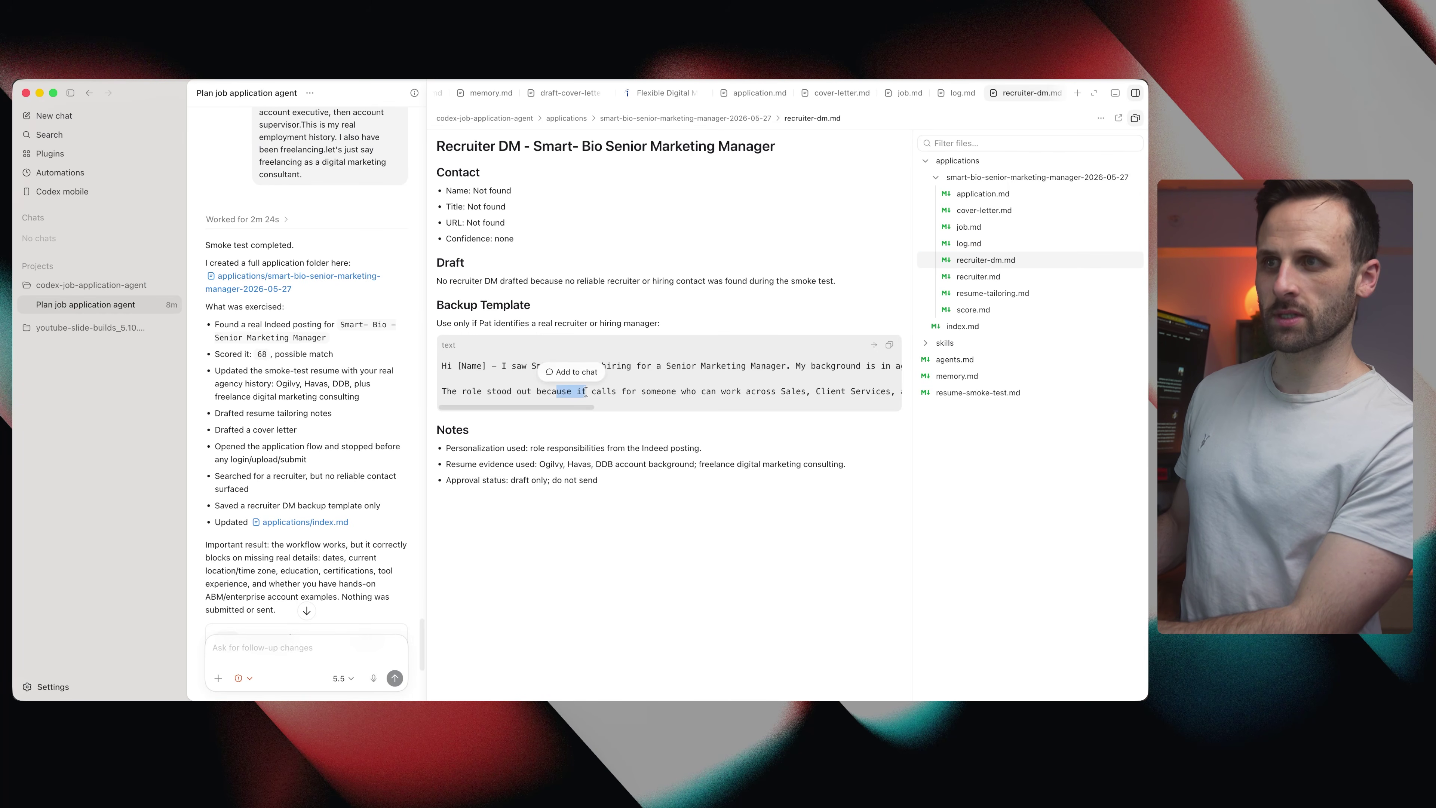
{"action": "left_click", "coordinate": [354, 425]}
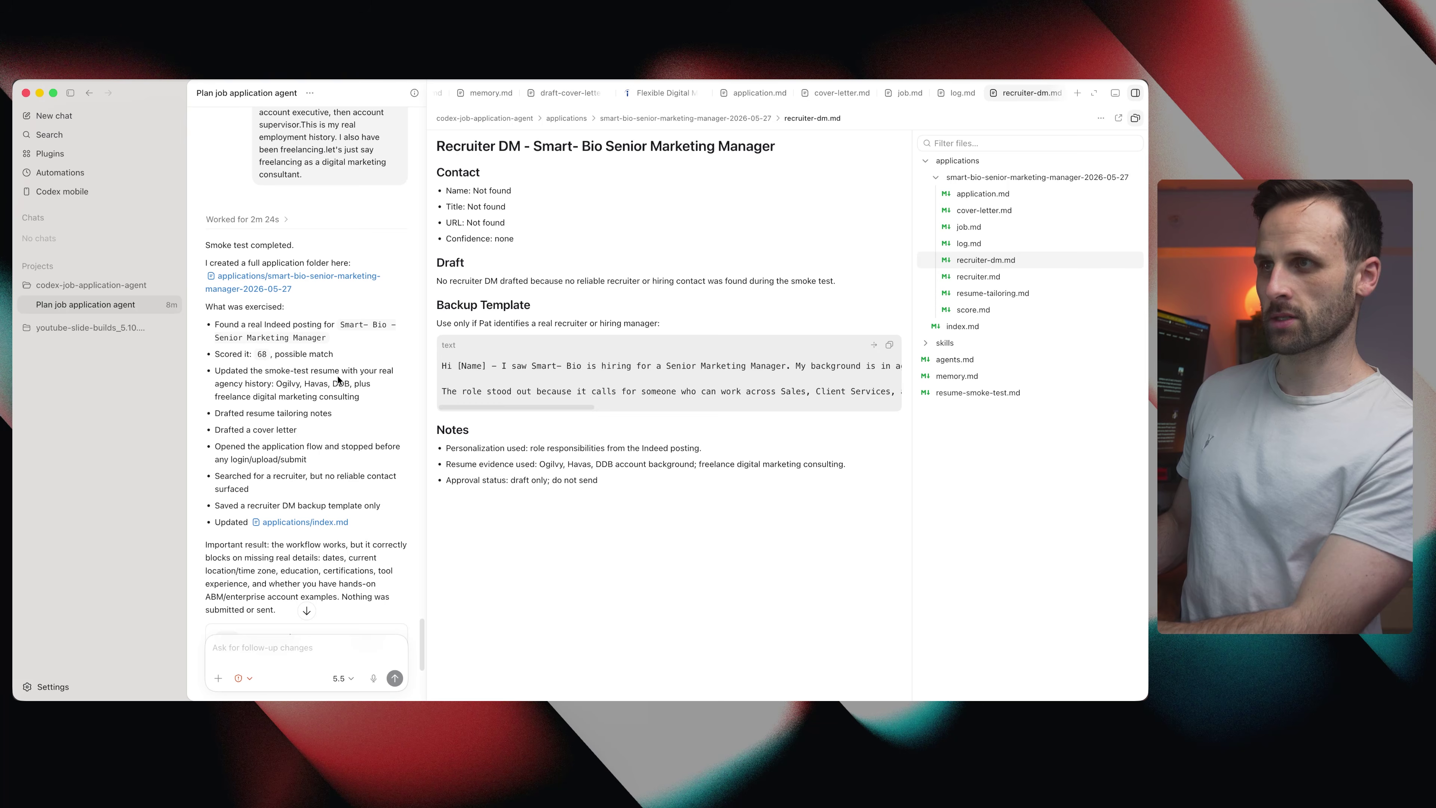
{"action": "left_click", "coordinate": [974, 276]}
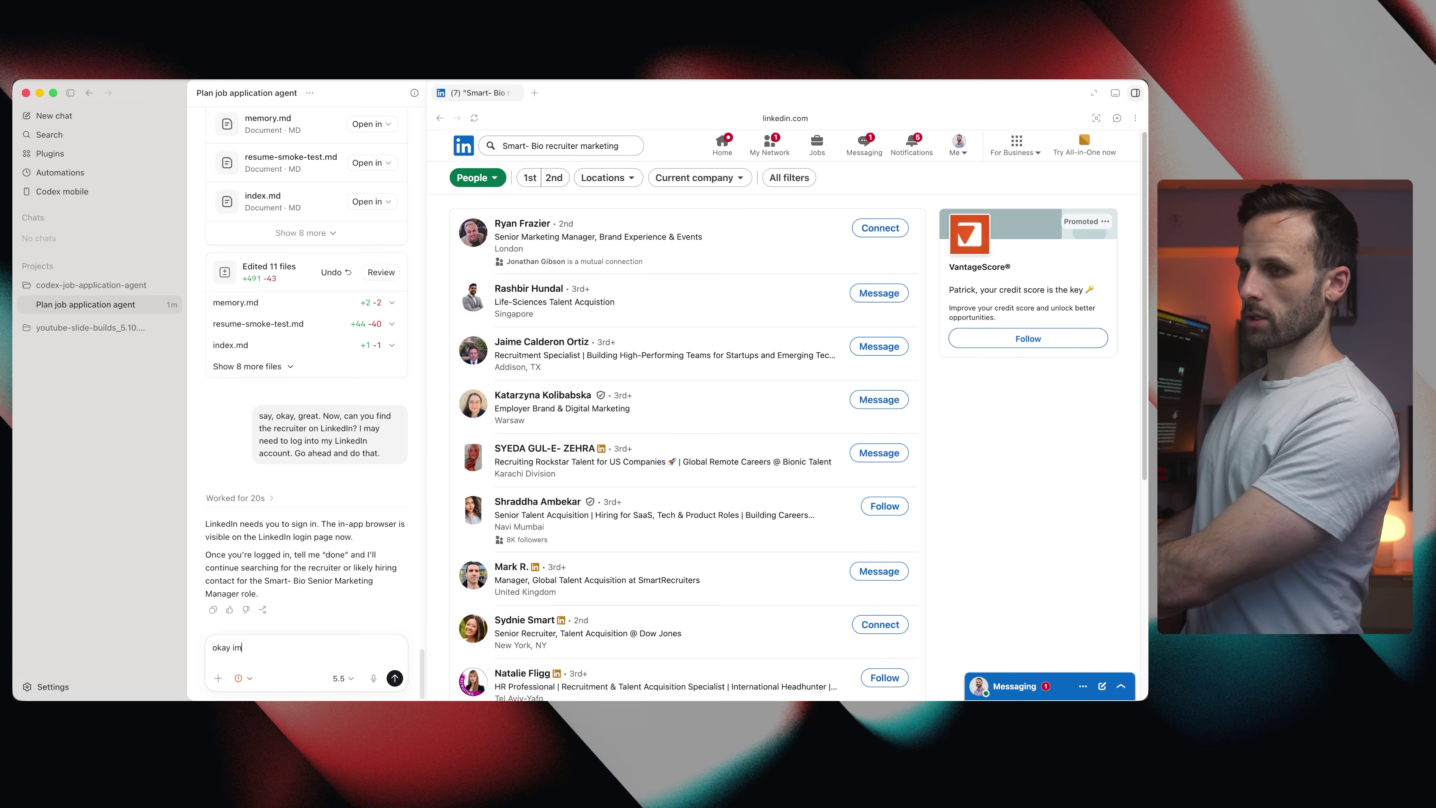
Send the follow-up "okay im logged in keep going" to continue the LinkedIn recruiter search.
{"action": "type", "text": "okay im logged in keep go"}
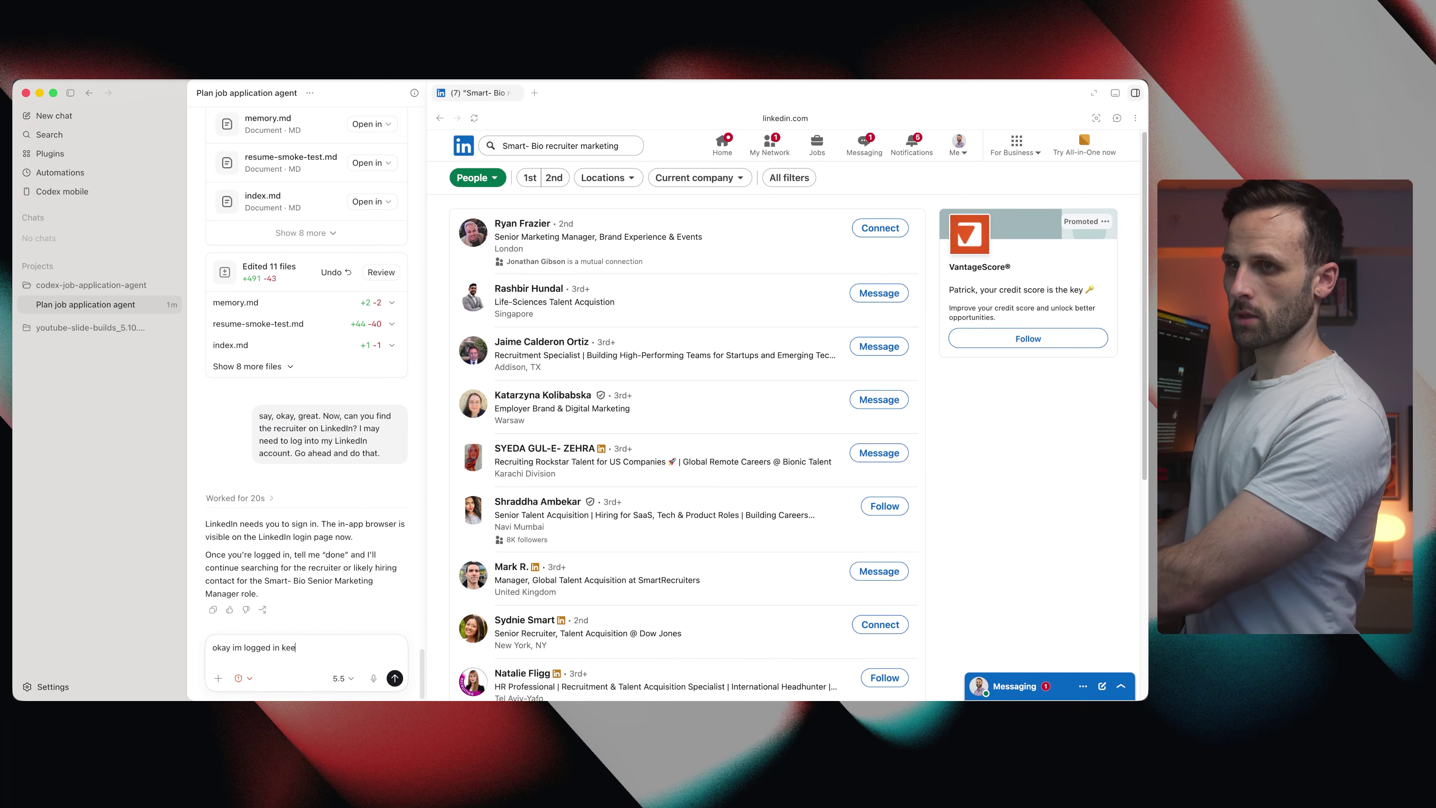
{"action": "type", "text": "ing"}
{"action": "key", "text": "Return"}
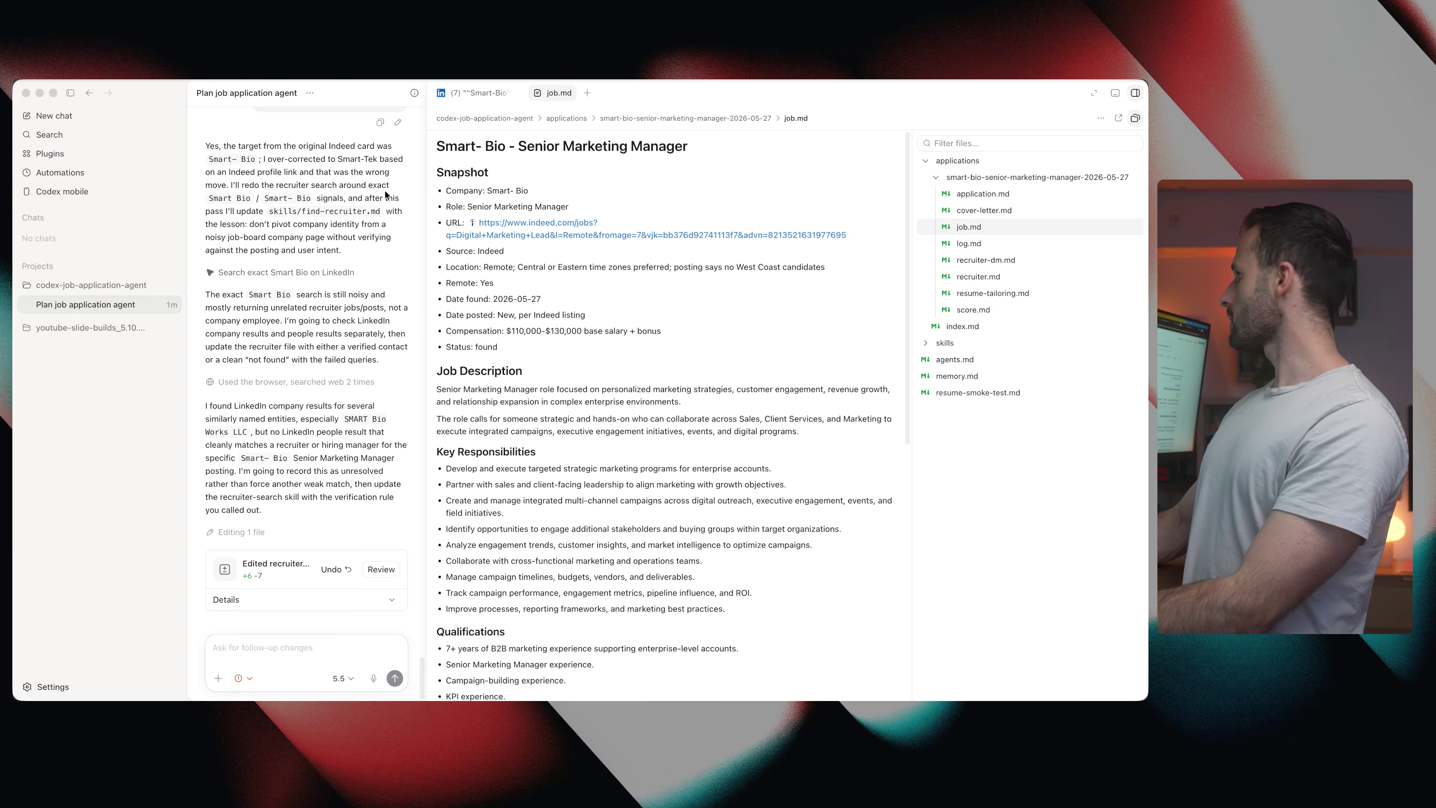
Compare the Indeed posting for Smart-Bio with the linked Smart-Tek company page in Chrome, and return to Codex.
{"action": "left_click_drag", "start_coordinate": [752, 232], "coordinate": [386, 95]}
{"action": "left_click_drag", "start_coordinate": [544, 410], "coordinate": [847, 639]}
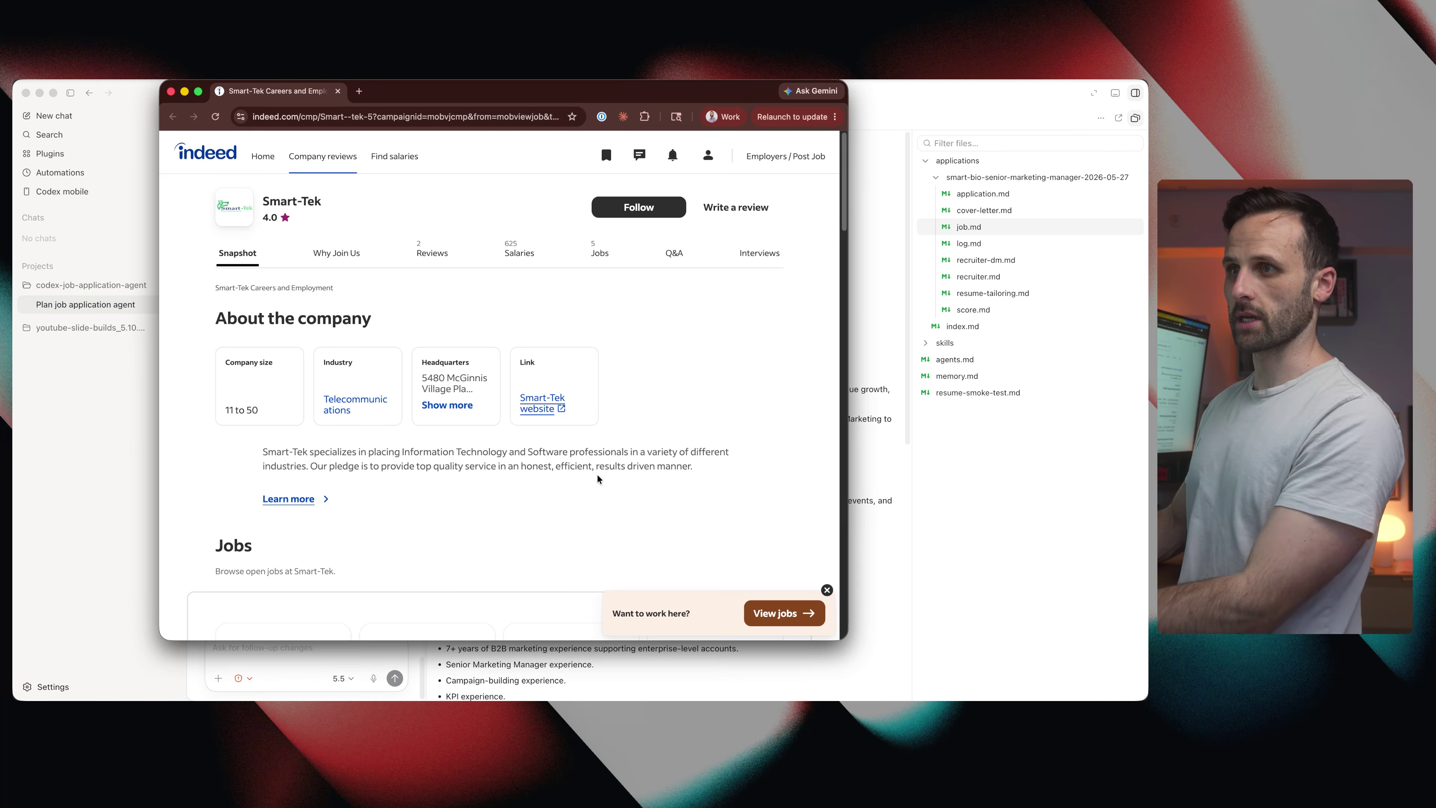
{"action": "left_click_drag", "start_coordinate": [11, 42], "coordinate": [277, 91]}
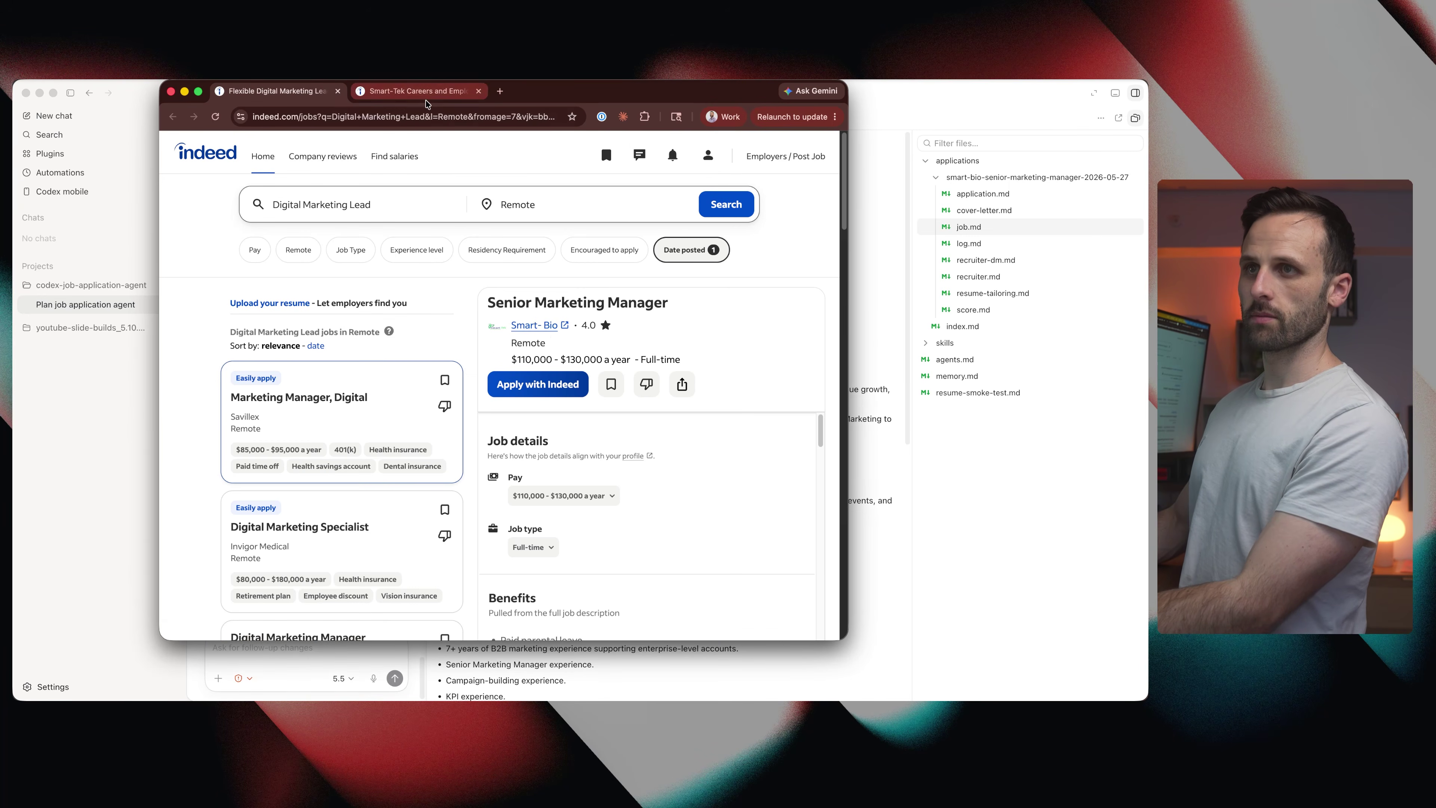
{"action": "key", "text": "super+Tab"}
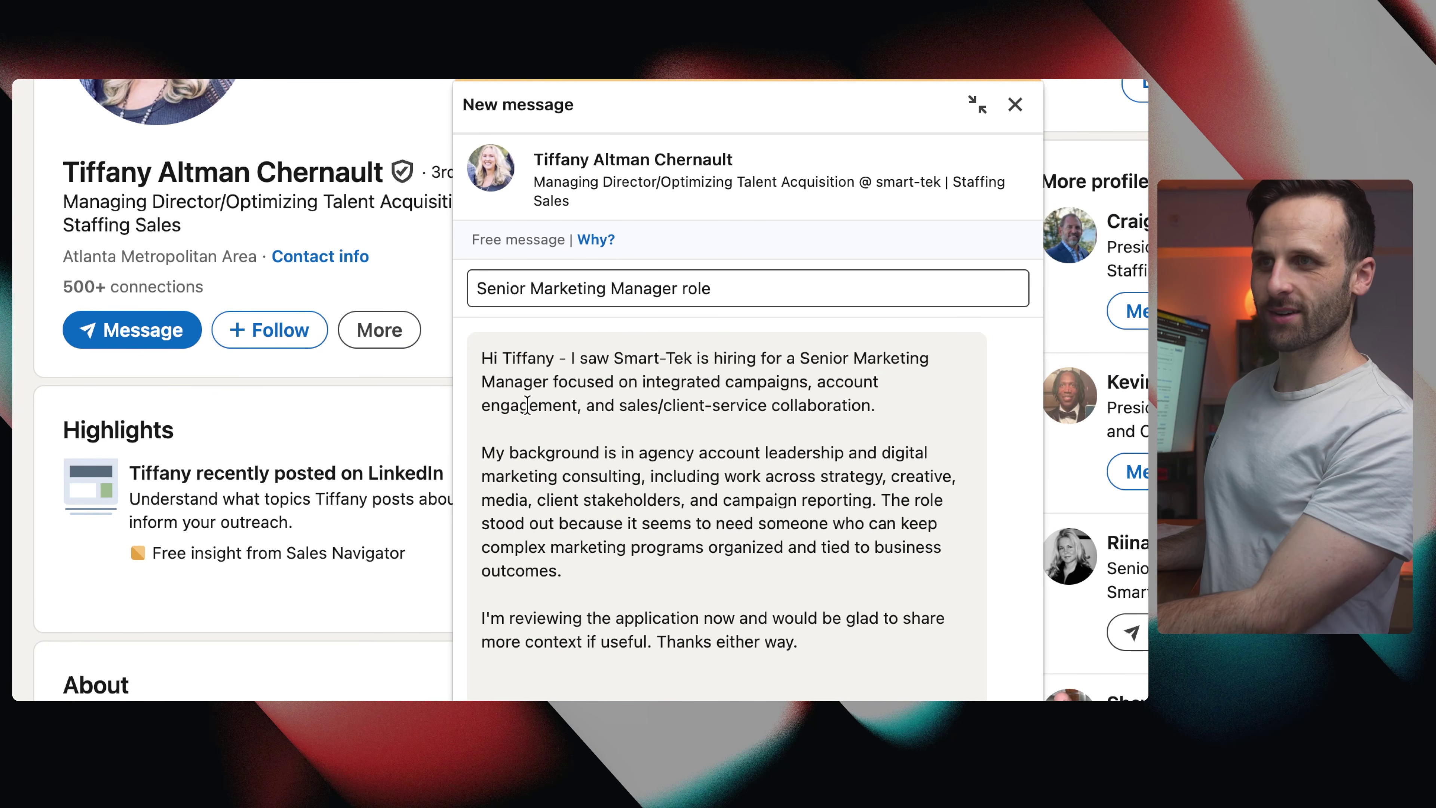
Review the recruiter message drafted in LinkedIn, and send a follow-up asking to revise the LinkedIn drafting skill as a boilerplate template for future agents.
{"action": "left_click", "coordinate": [618, 383]}
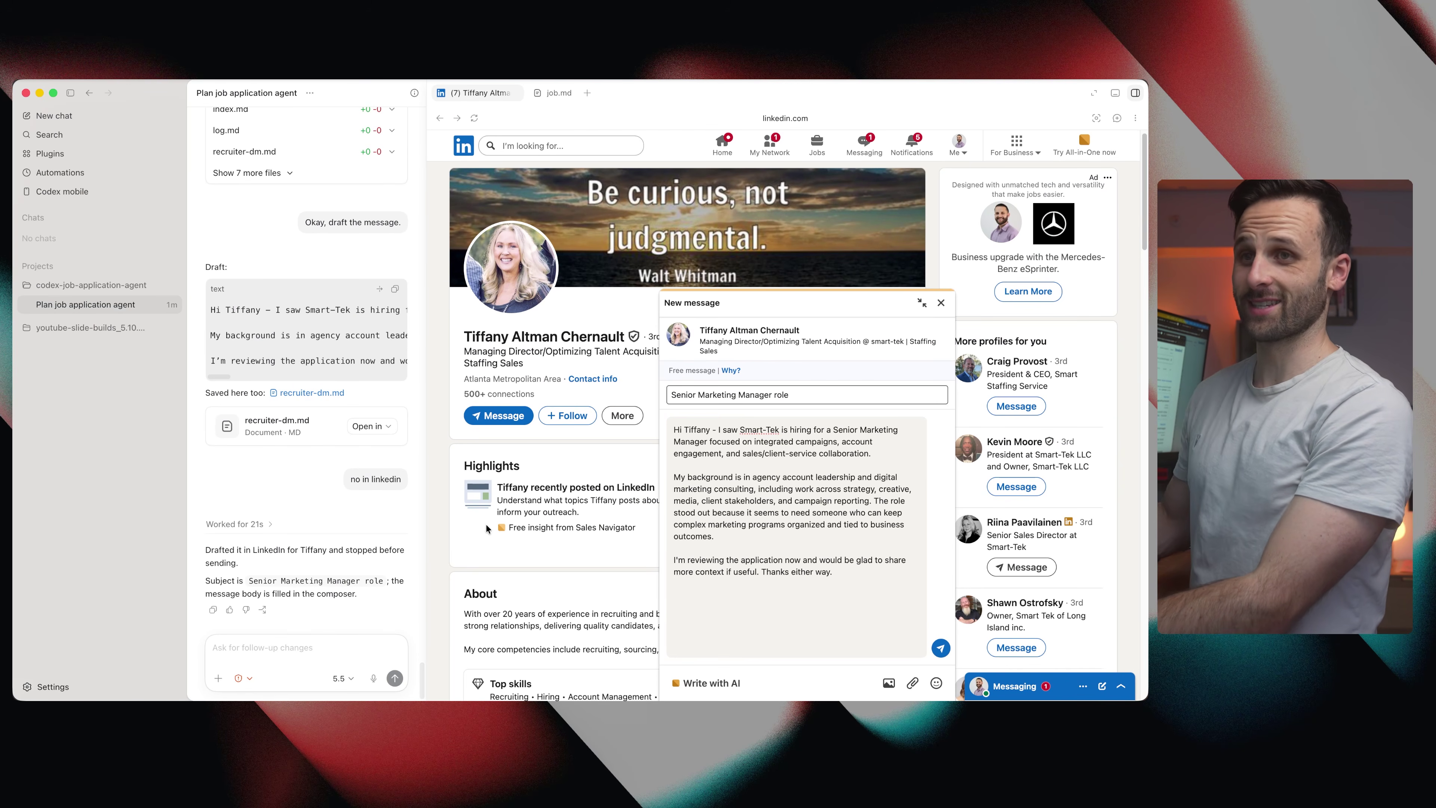
{"action": "left_click", "coordinate": [736, 516]}
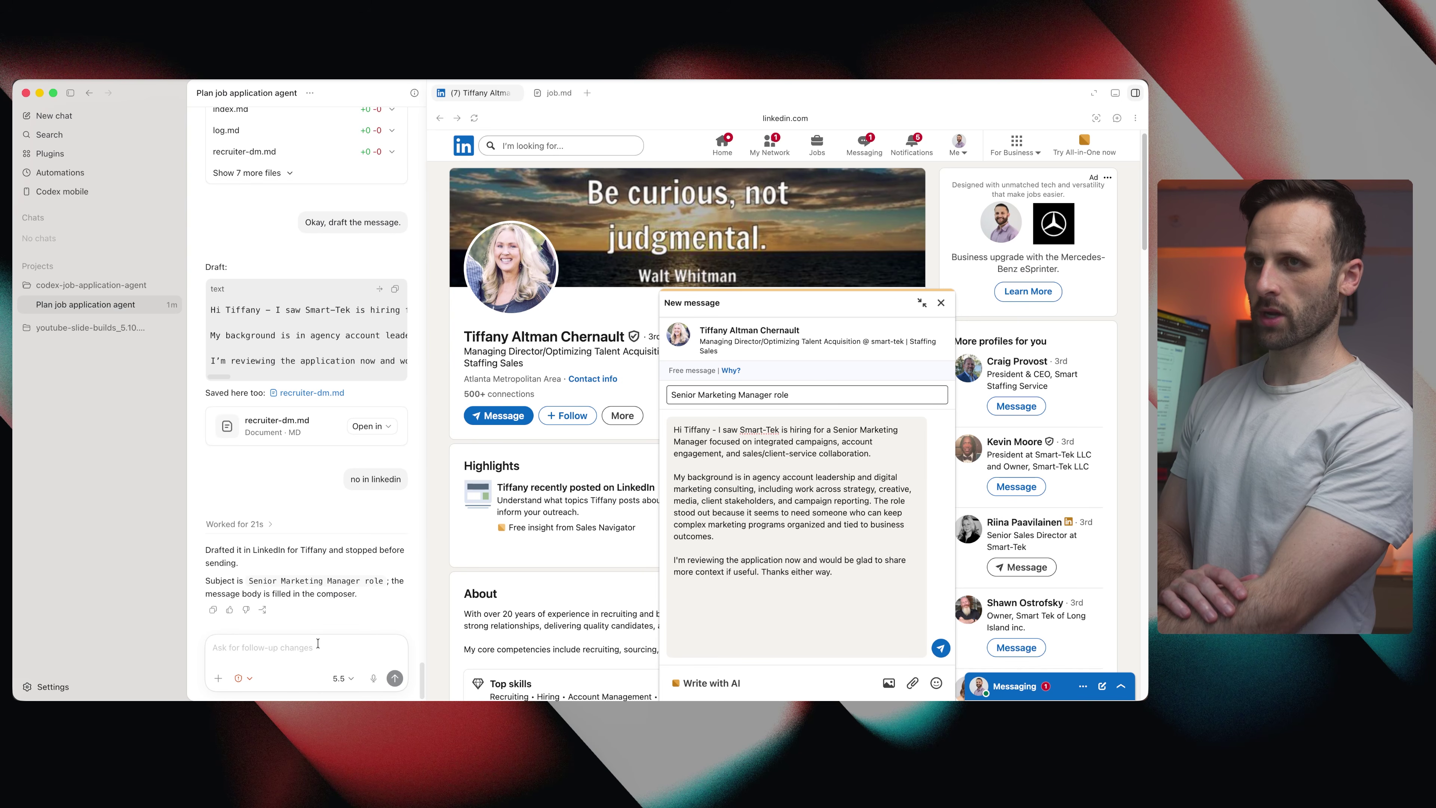
{"action": "left_click", "coordinate": [315, 645]}
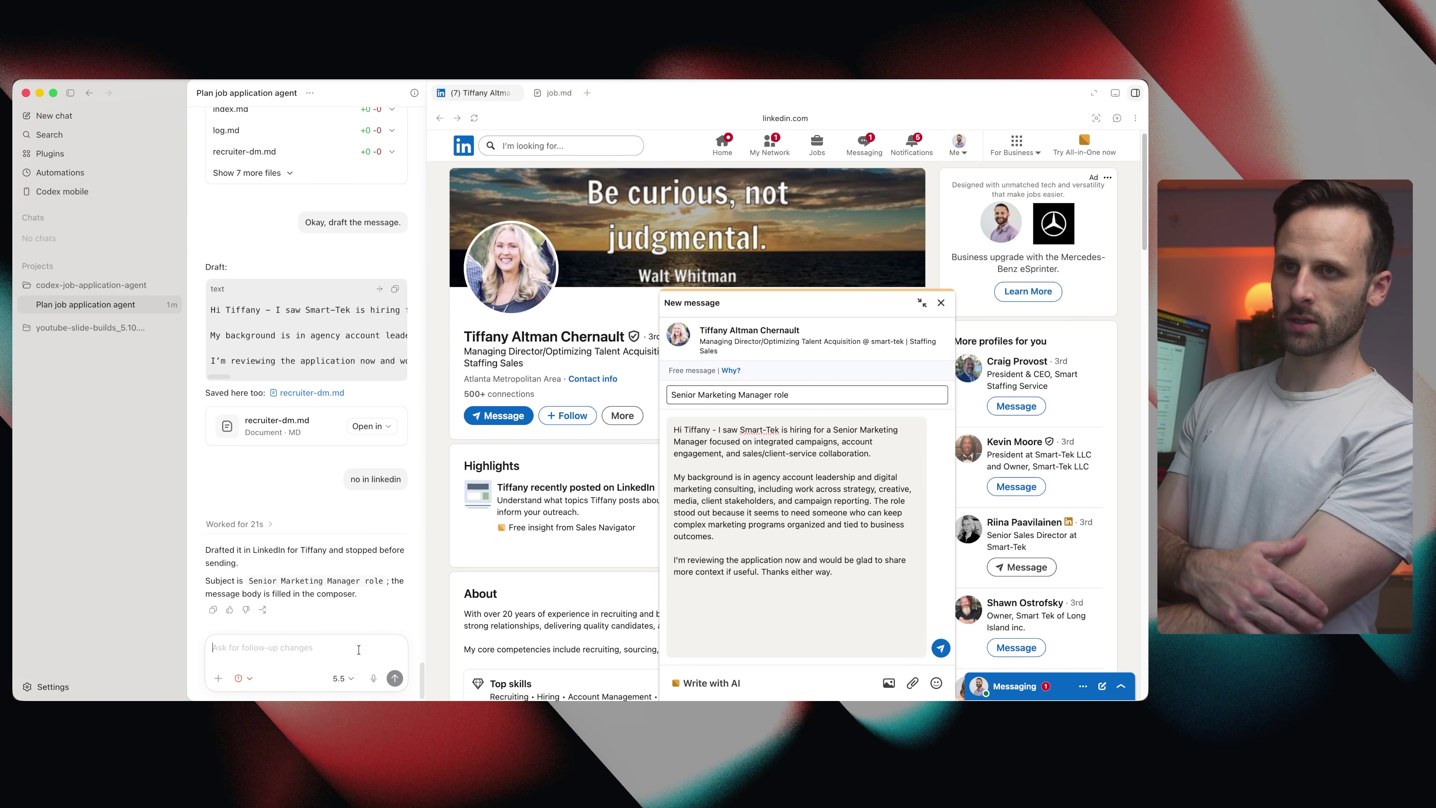
{"action": "left_click", "coordinate": [785, 493]}
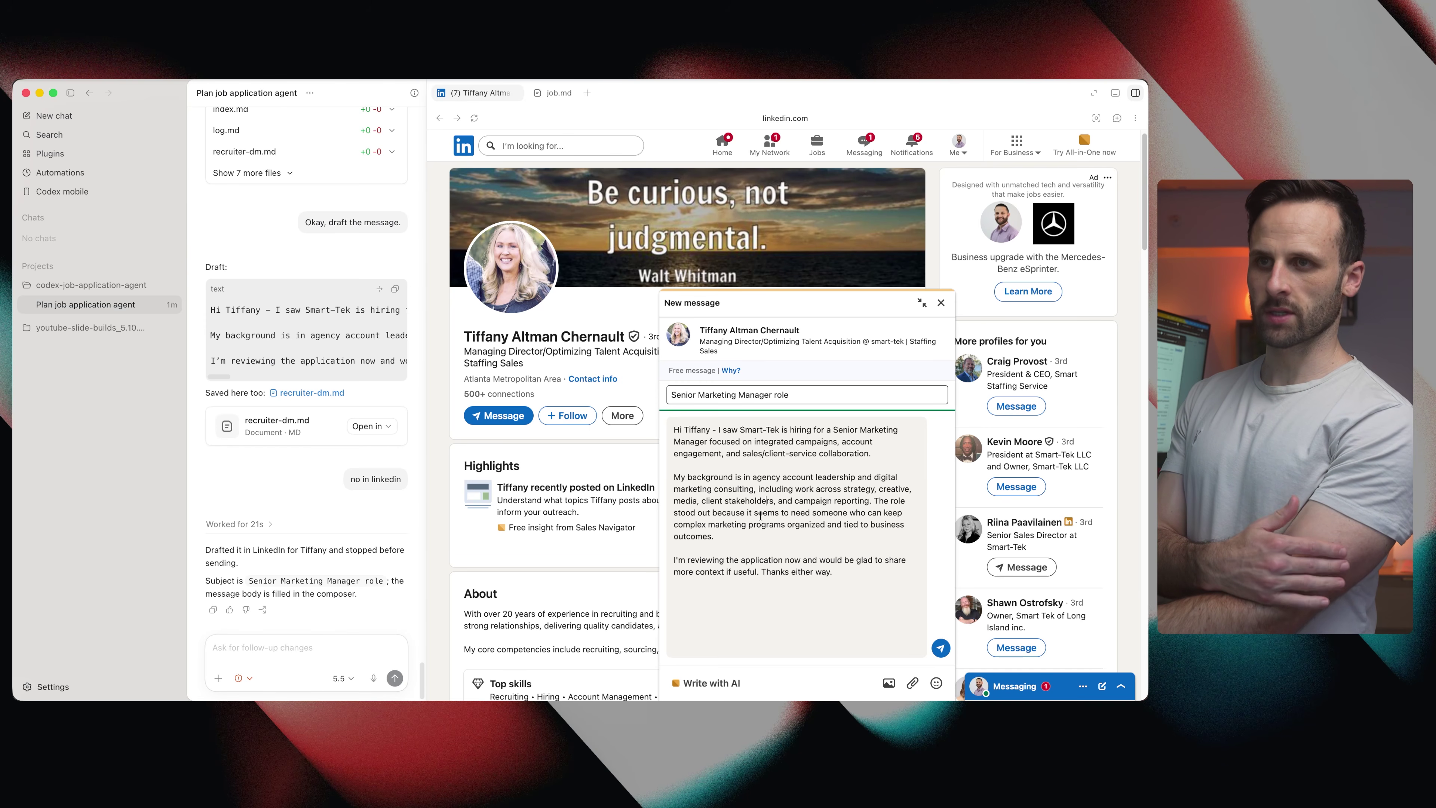
{"action": "left_click", "coordinate": [226, 640]}
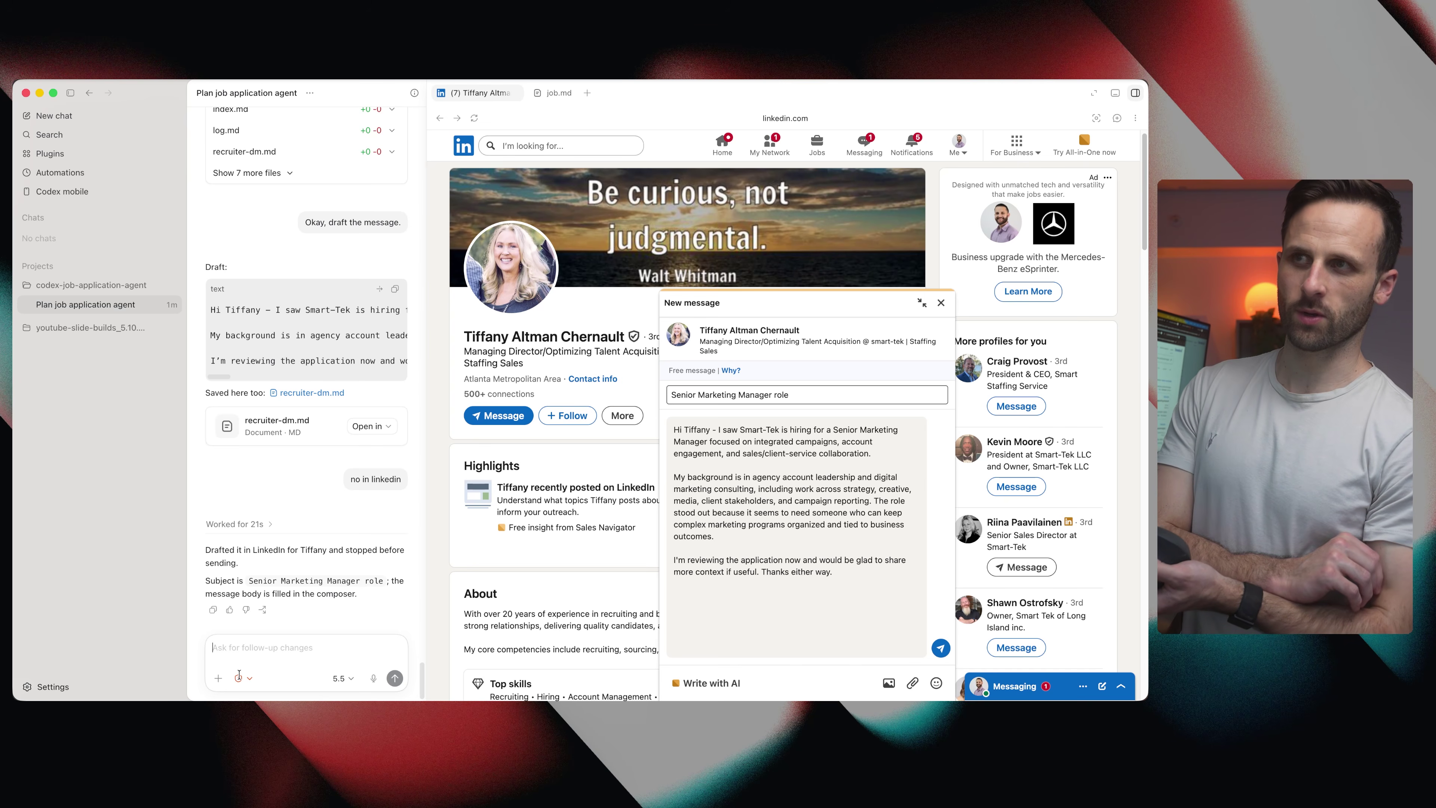
{"action": "key", "text": "Return"}
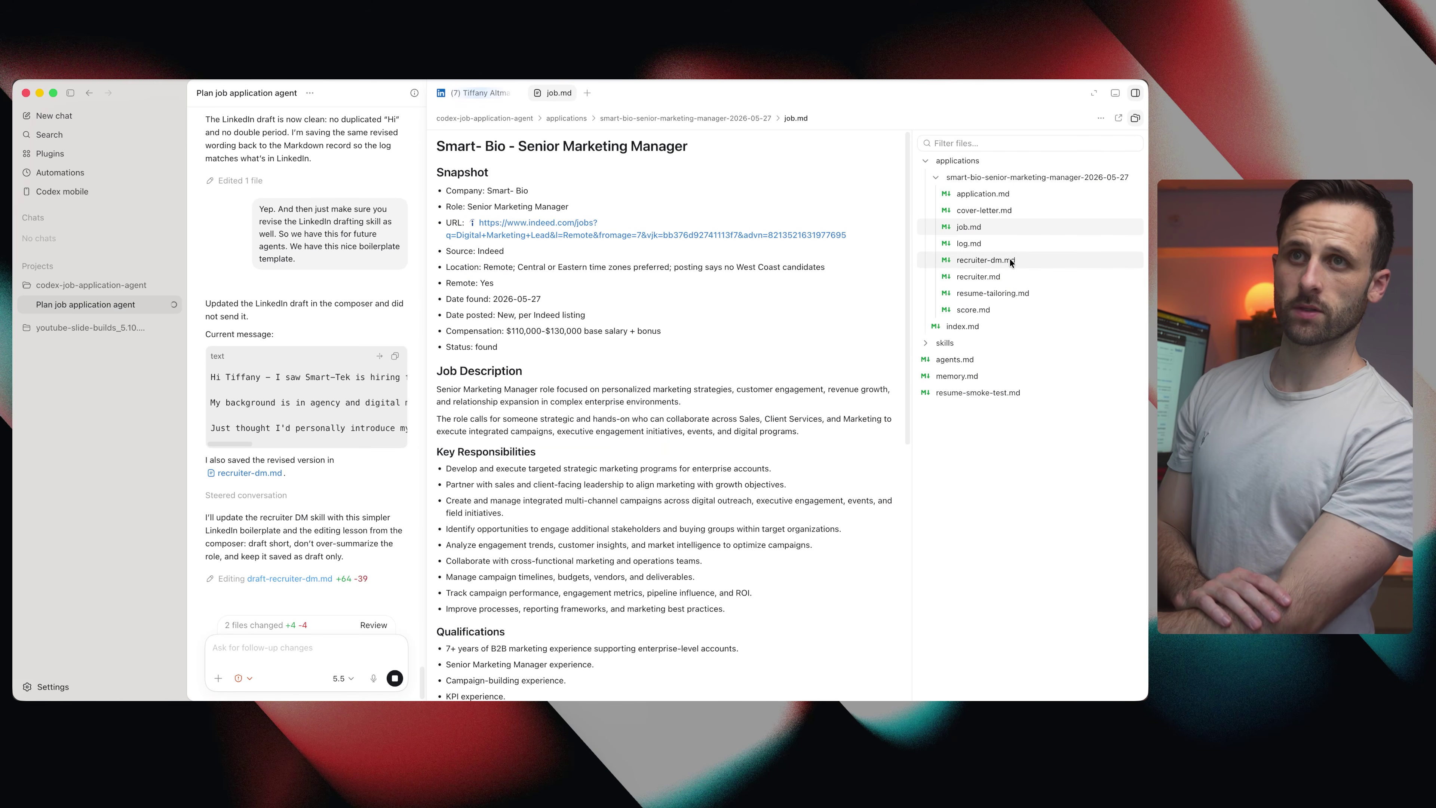
Open cover-letter.md in the application folder and read the draft.
{"action": "left_click", "coordinate": [1014, 214]}
{"action": "left_click", "coordinate": [652, 304]}
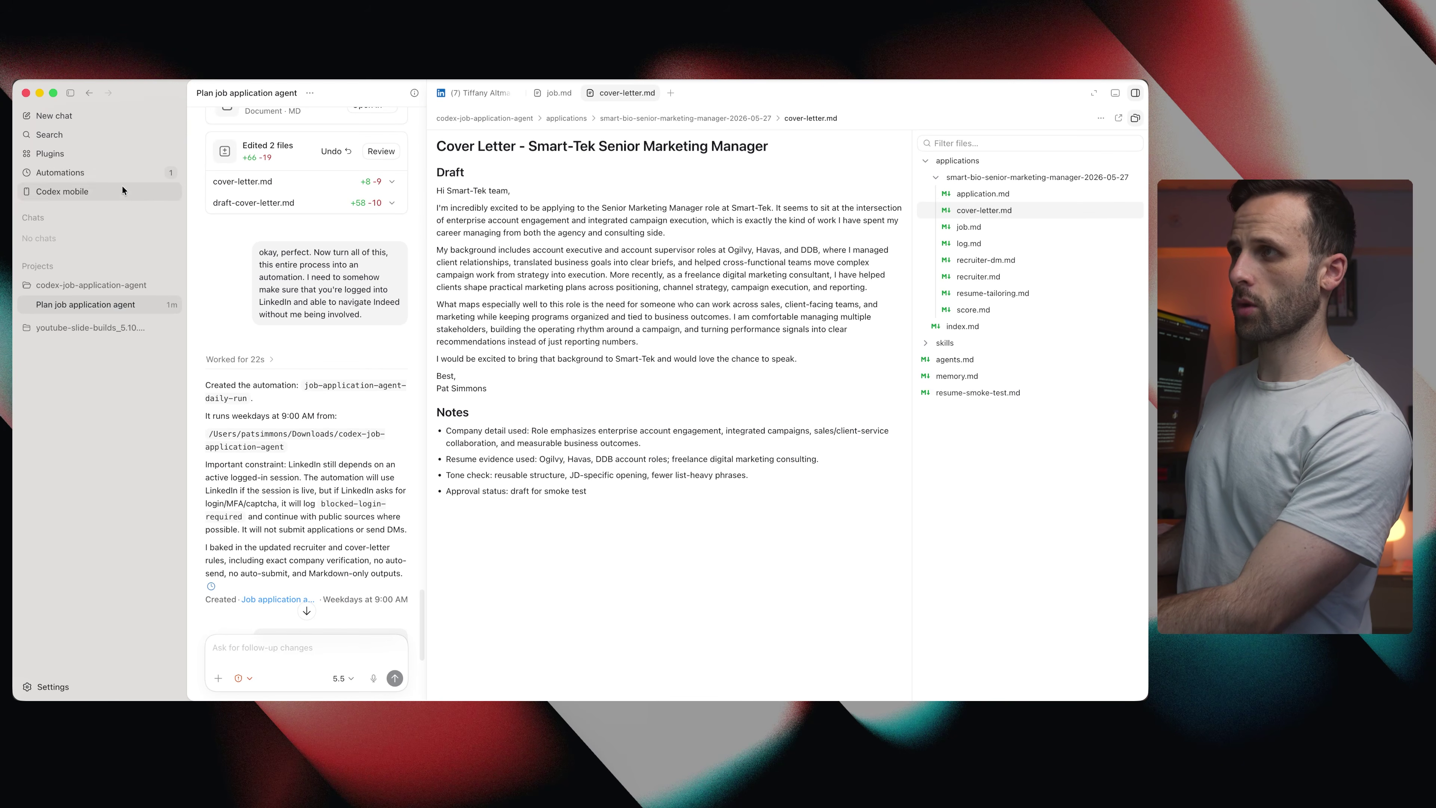
Open the "Job application agent daily run" automation and examine its prompt, from the goal for each run to the critical guardrails.
{"action": "left_click", "coordinate": [125, 174]}
{"action": "left_click", "coordinate": [484, 207]}
{"action": "left_click_drag", "start_coordinate": [327, 164], "coordinate": [630, 583]}
{"action": "left_click", "coordinate": [480, 439]}
{"action": "left_click_drag", "start_coordinate": [346, 191], "coordinate": [483, 197]}
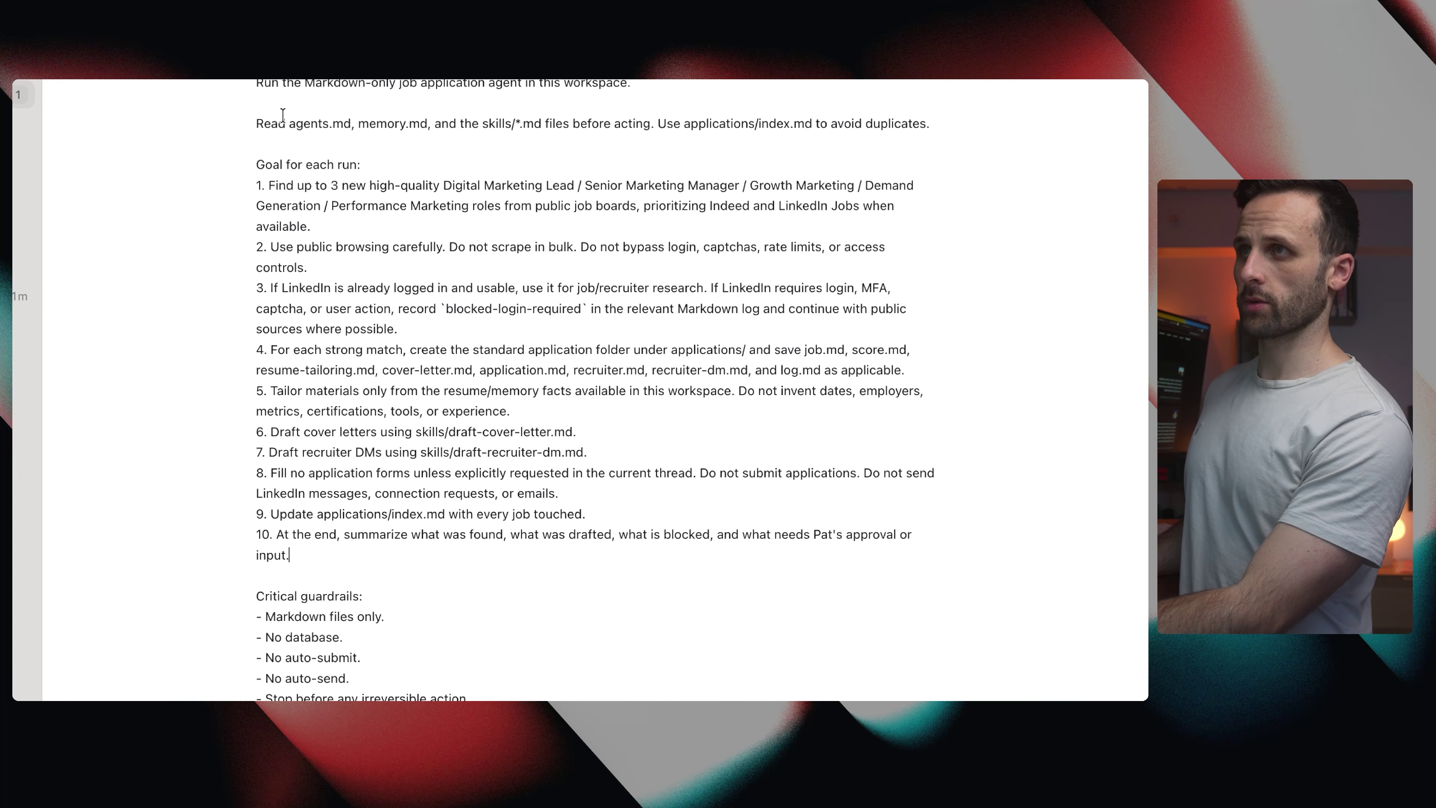
{"action": "left_click_drag", "start_coordinate": [494, 132], "coordinate": [530, 132]}
{"action": "left_click", "coordinate": [531, 169]}
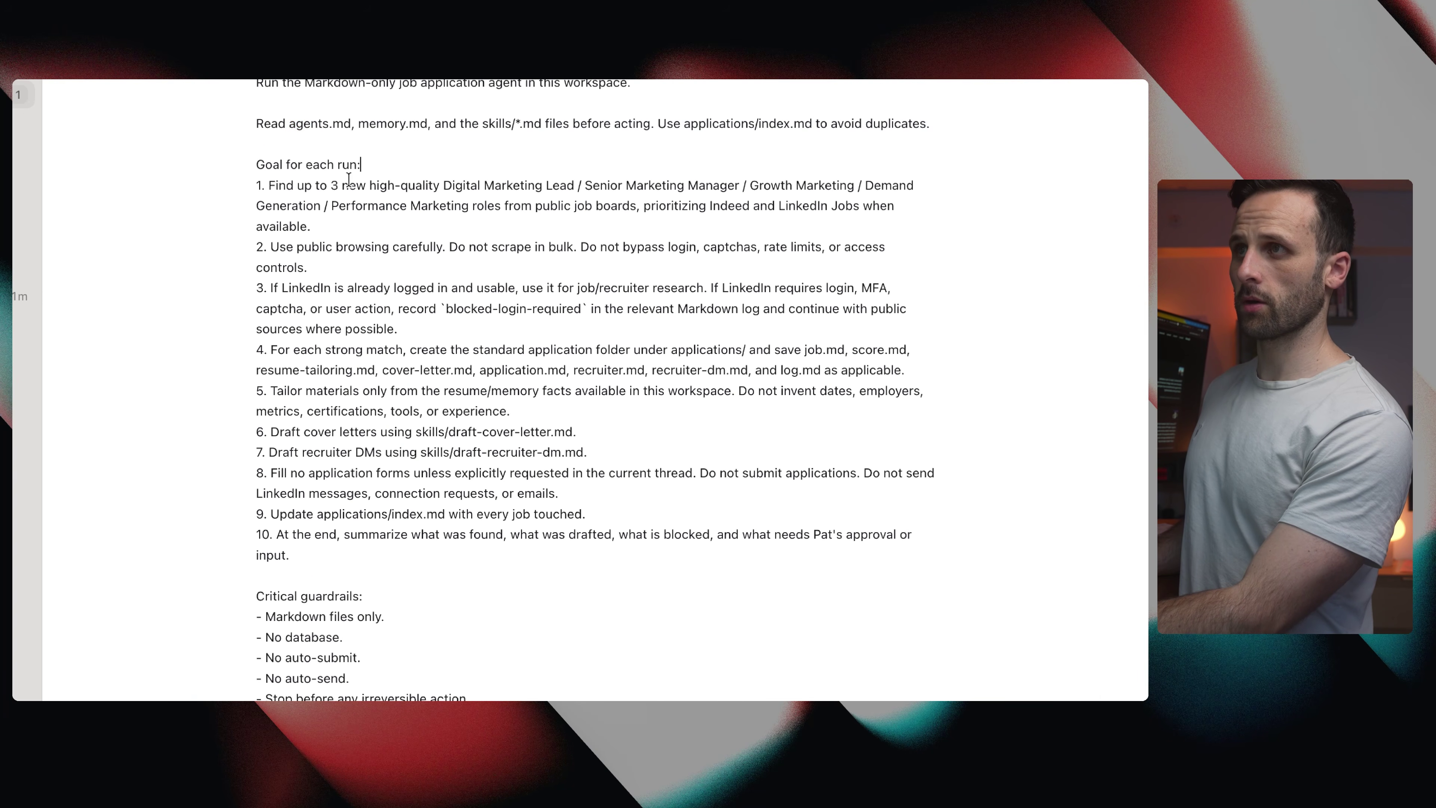
{"action": "left_click_drag", "start_coordinate": [340, 184], "coordinate": [323, 206]}
{"action": "left_click", "coordinate": [367, 247]}
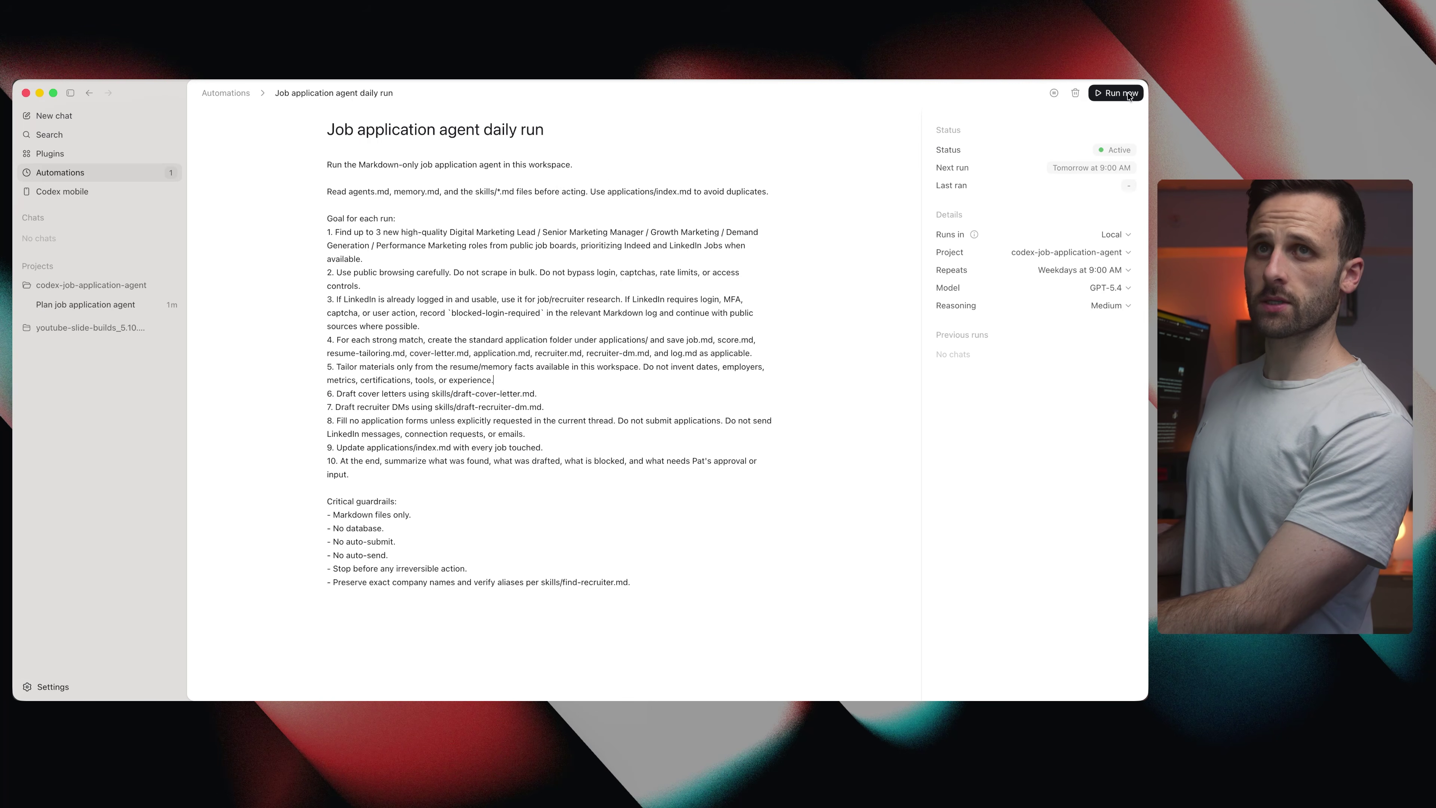
Run the daily job application automation immediately and open the new run's chat.
{"action": "left_click", "coordinate": [1105, 94]}
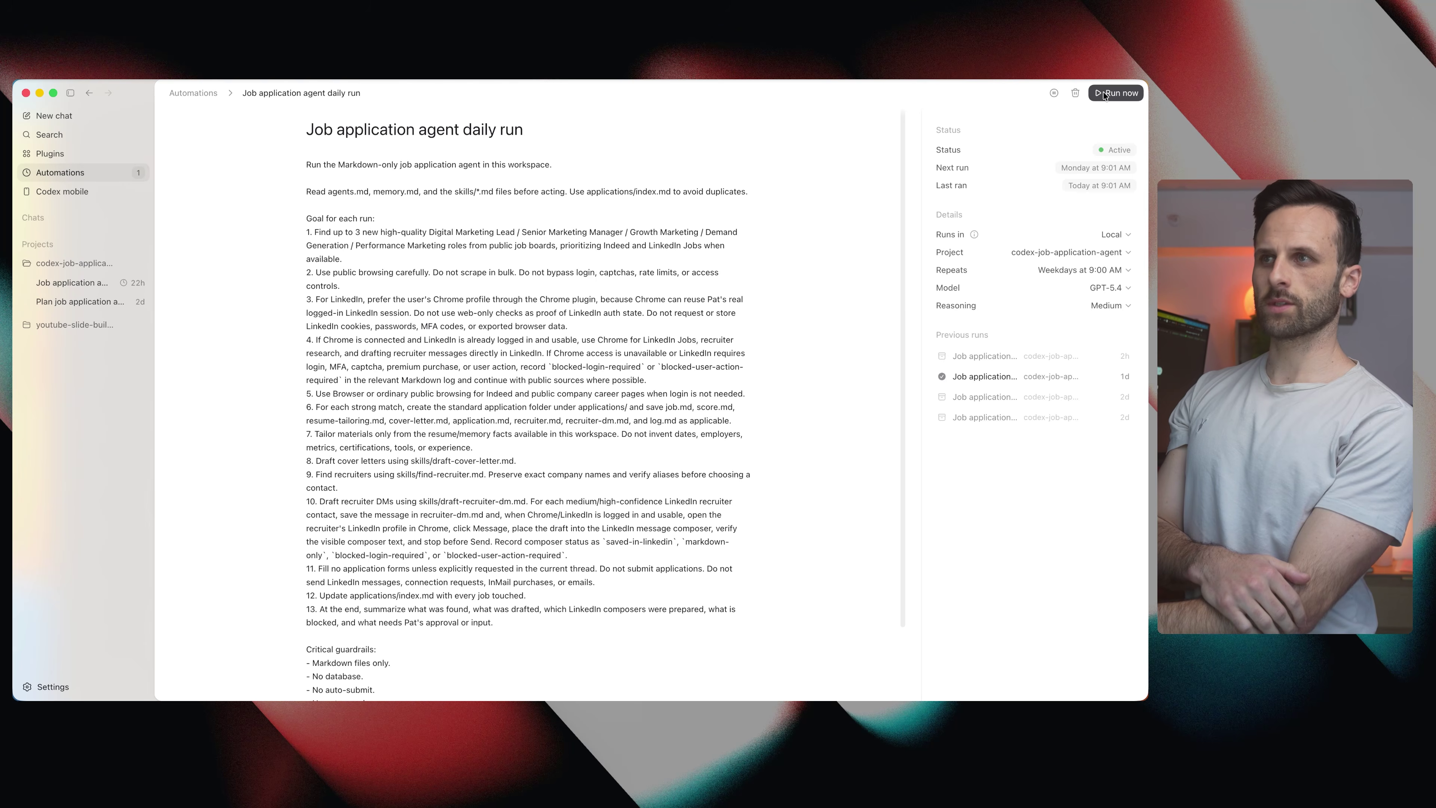
{"action": "left_click", "coordinate": [1106, 94]}
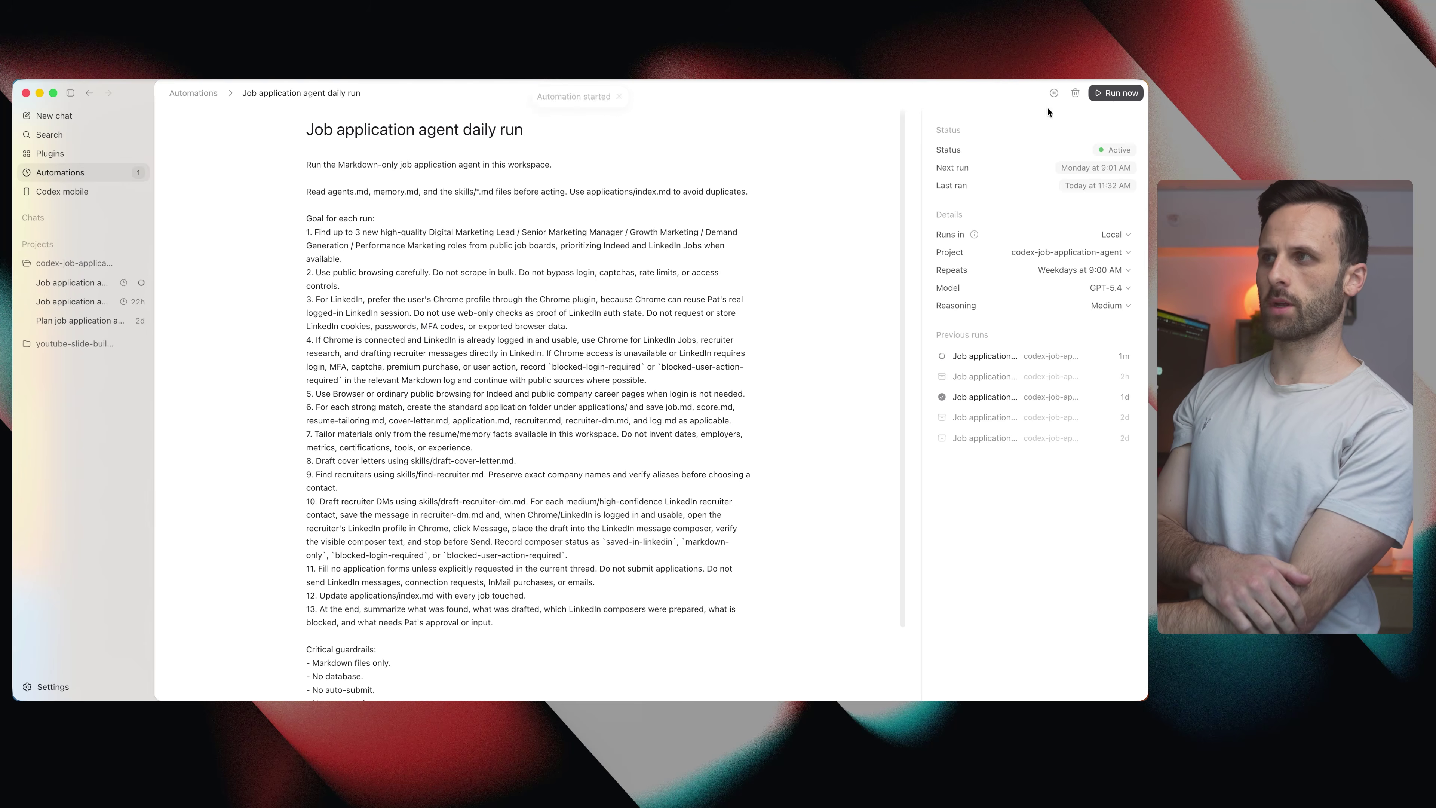
{"action": "left_click", "coordinate": [65, 283]}
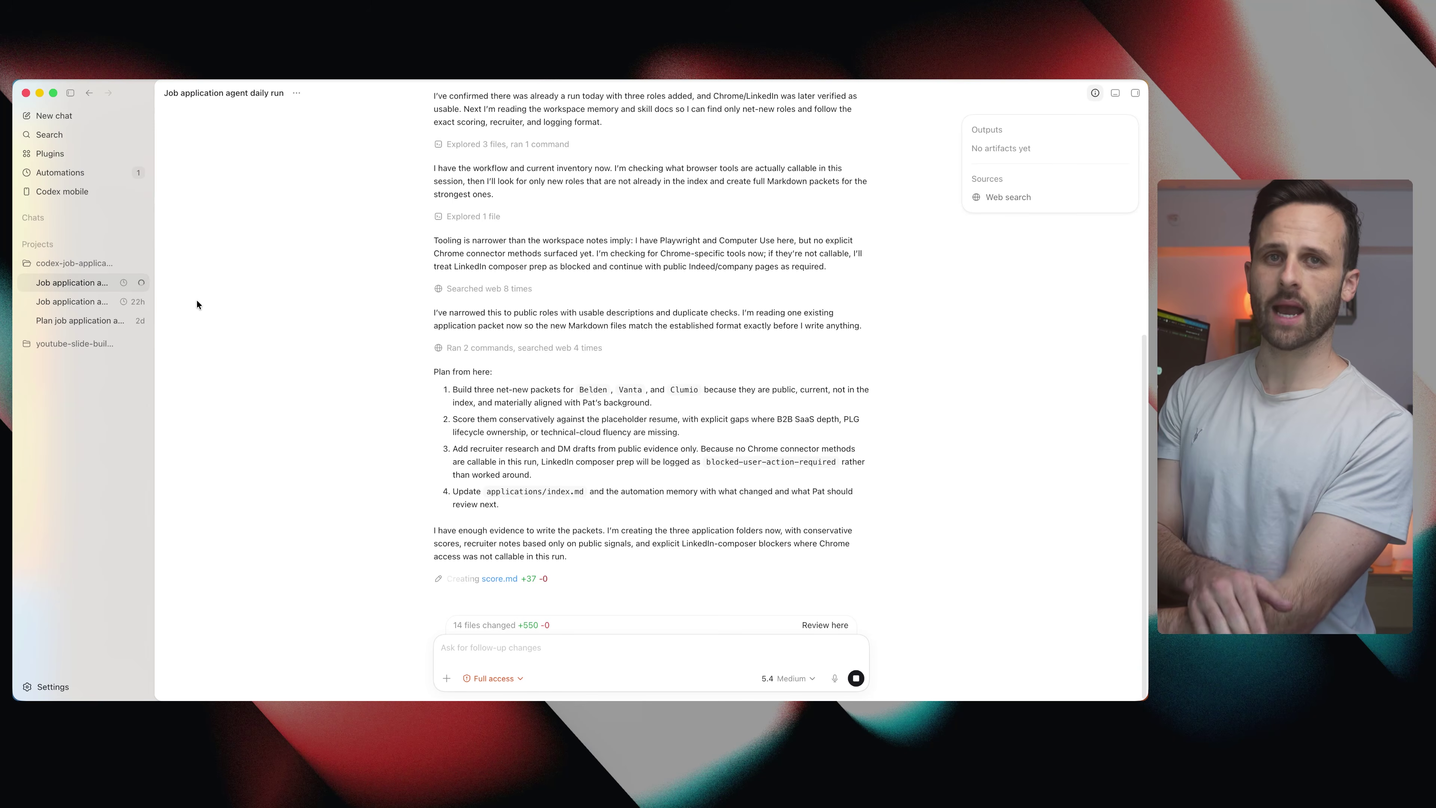
Check the earlier daily run's Chrome connection report, the run in progress and the featured plugins, and return to the earlier run.
{"action": "left_click", "coordinate": [81, 304]}
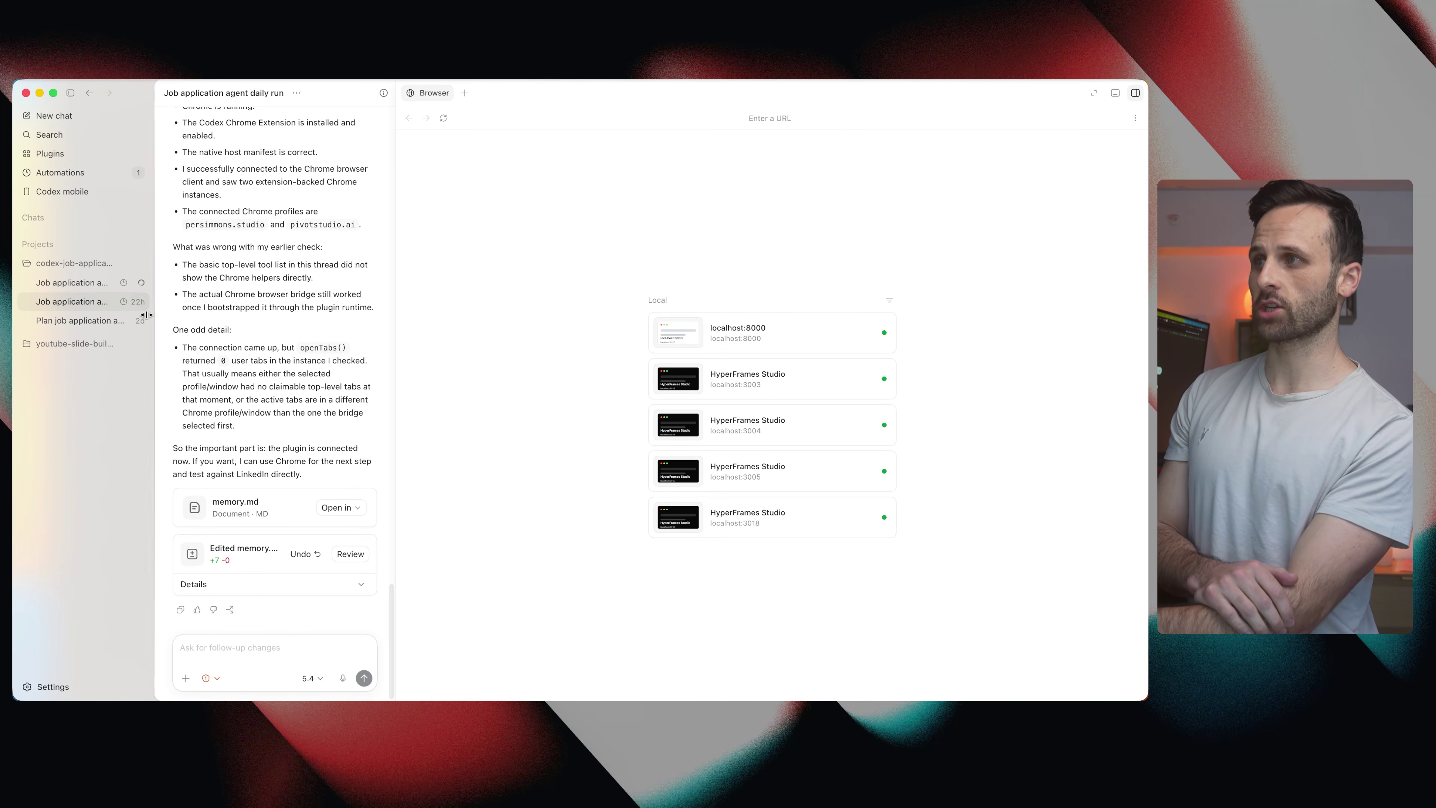
{"action": "left_click", "coordinate": [77, 287]}
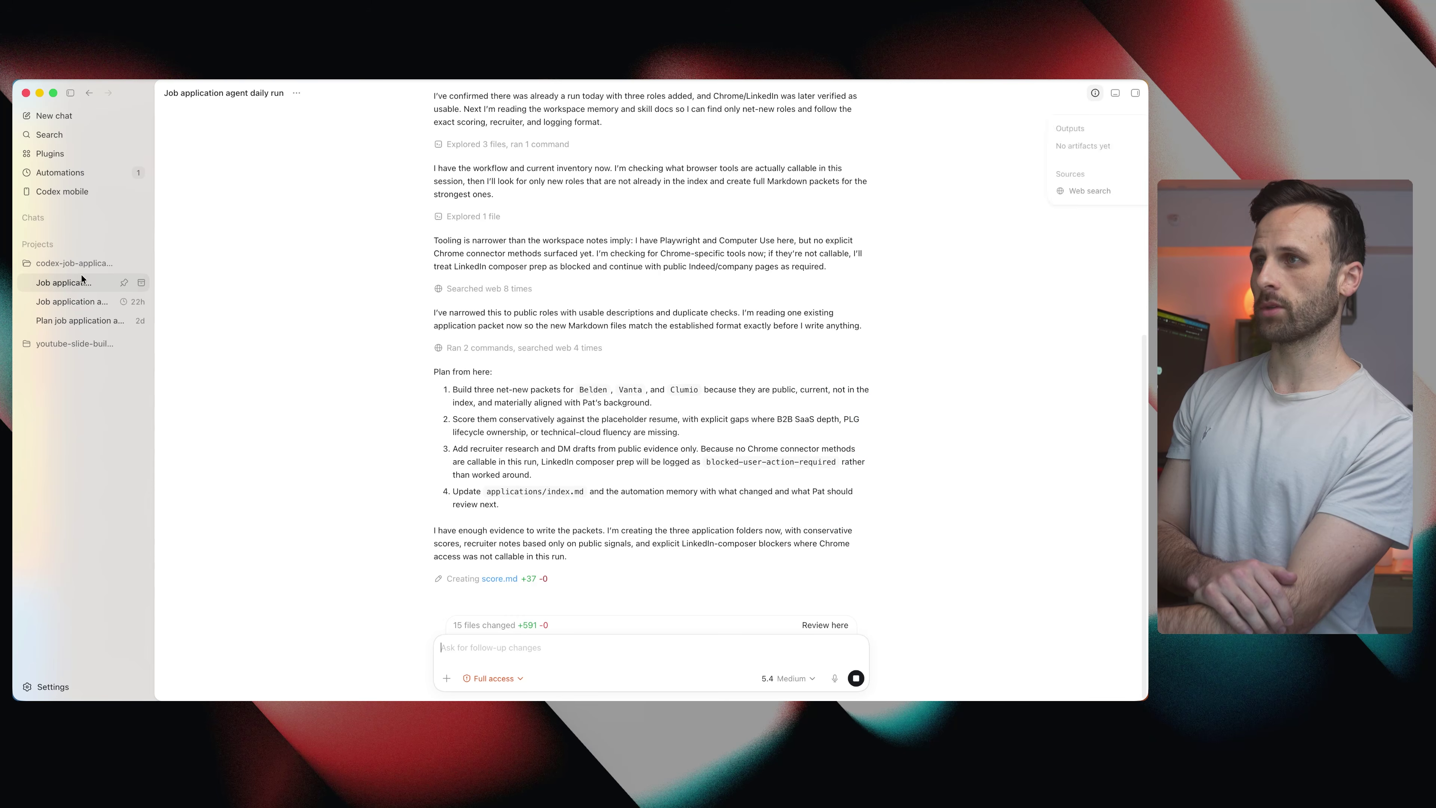
{"action": "left_click", "coordinate": [68, 154]}
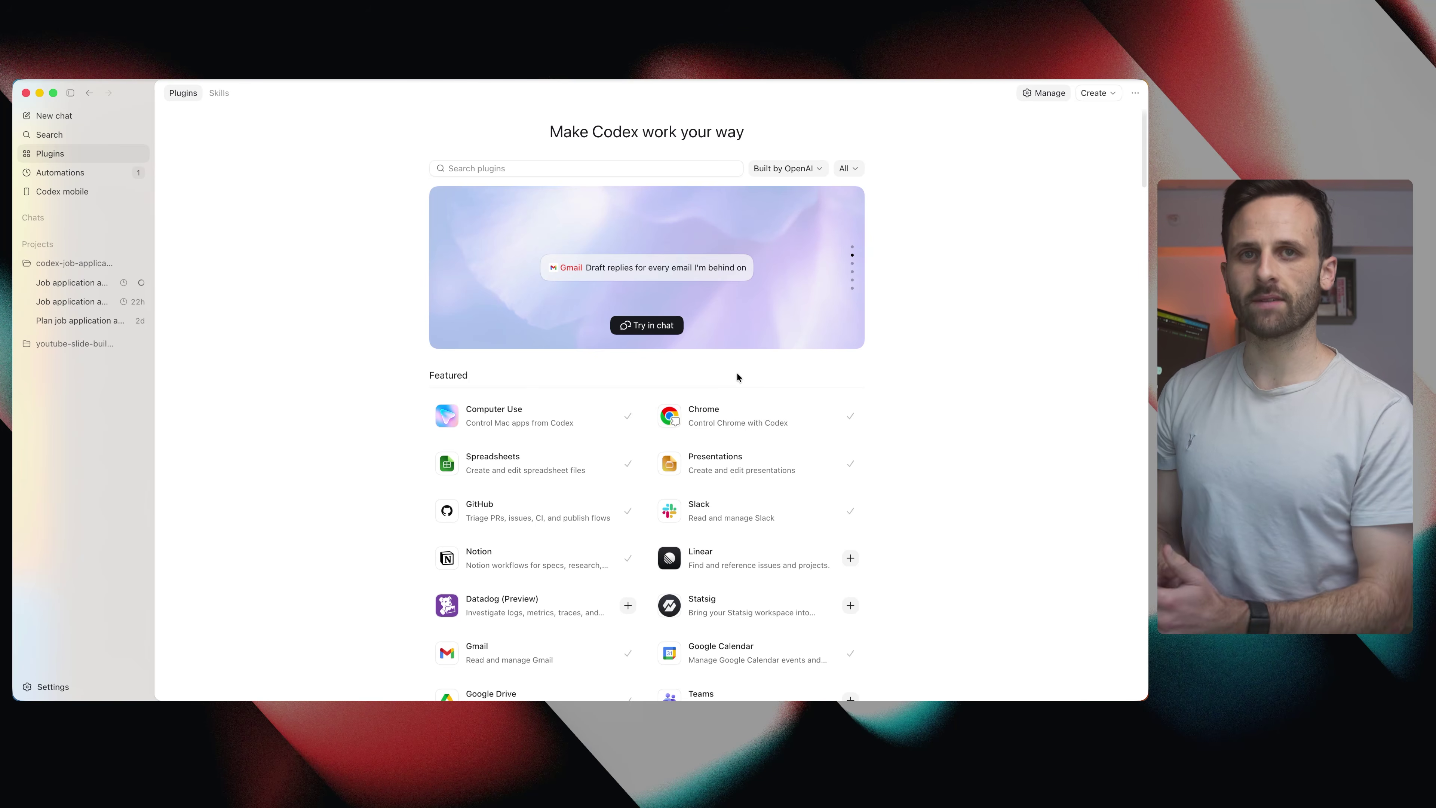
{"action": "left_click", "coordinate": [71, 301]}
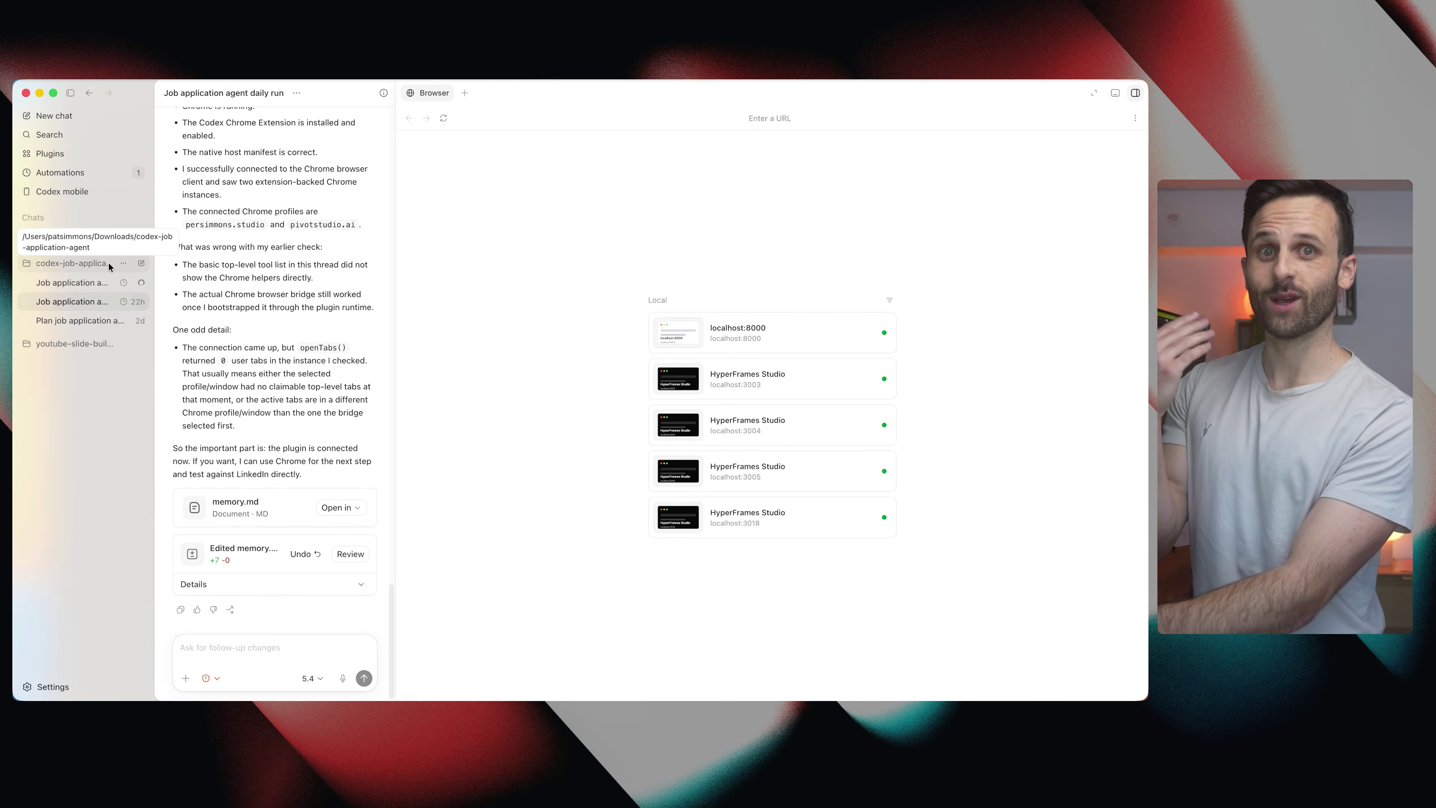
Check the automations list and the plugins page, and bring a Chrome window up over Codex.
{"action": "left_click", "coordinate": [85, 173]}
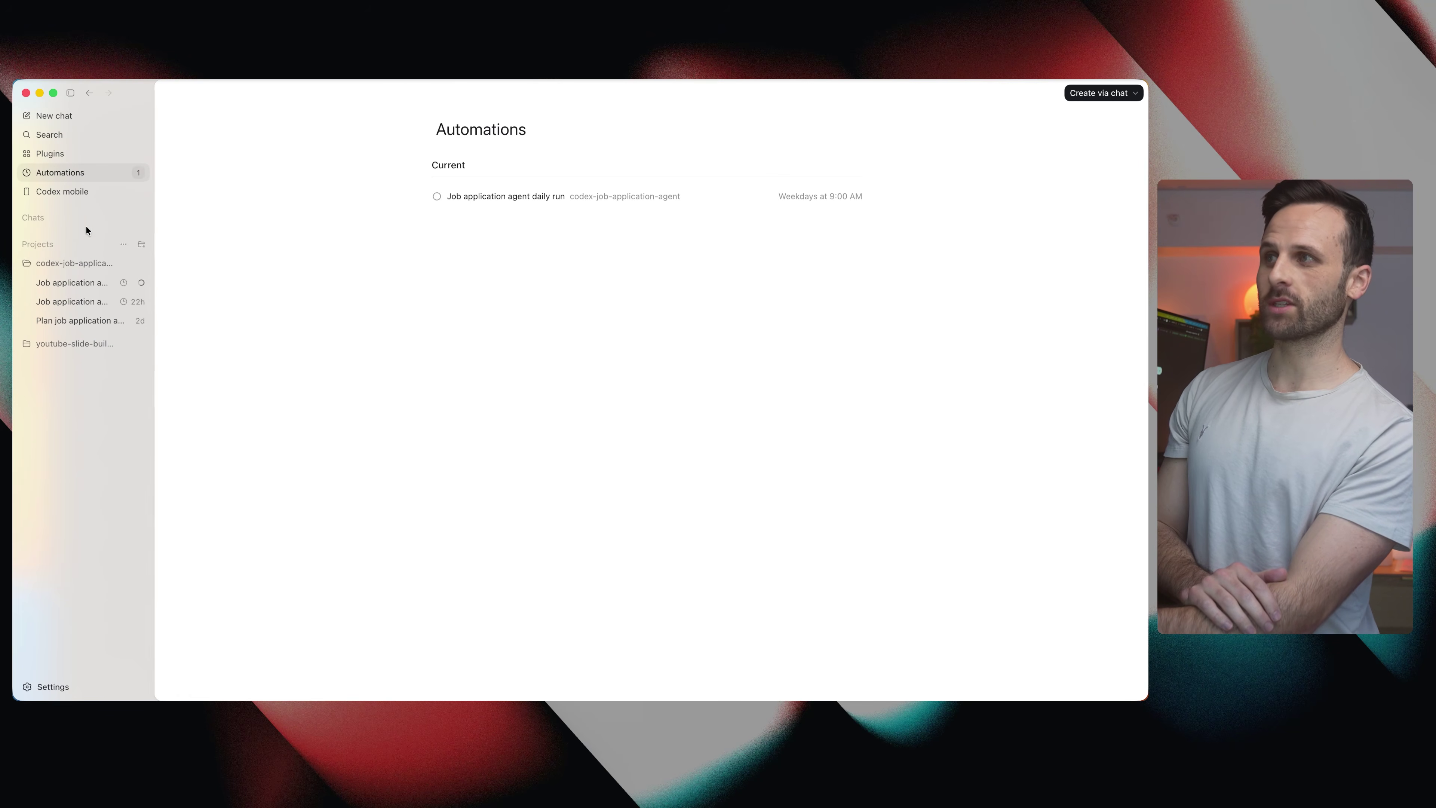
{"action": "left_click", "coordinate": [83, 154]}
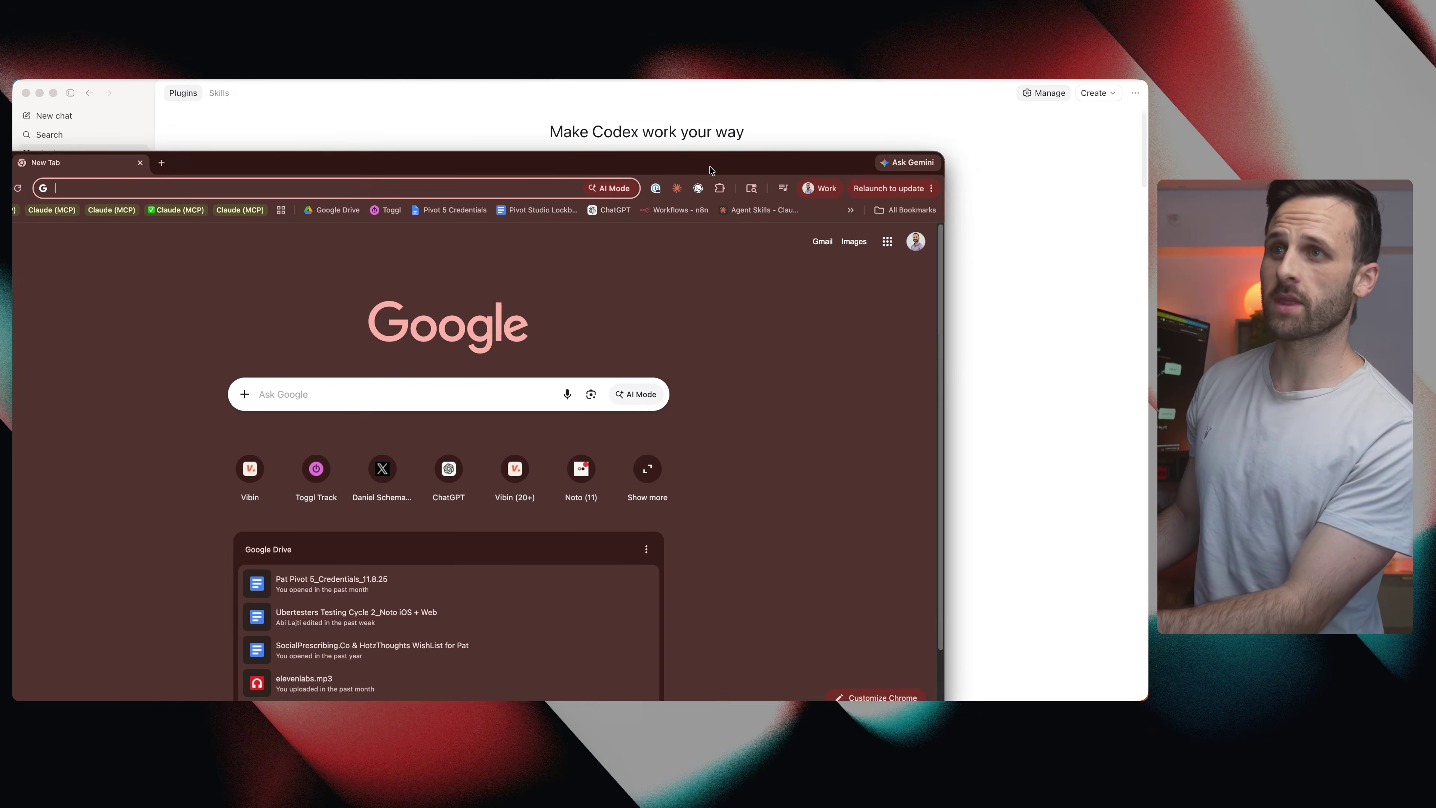
{"action": "left_click_drag", "start_coordinate": [711, 170], "coordinate": [858, 120]}
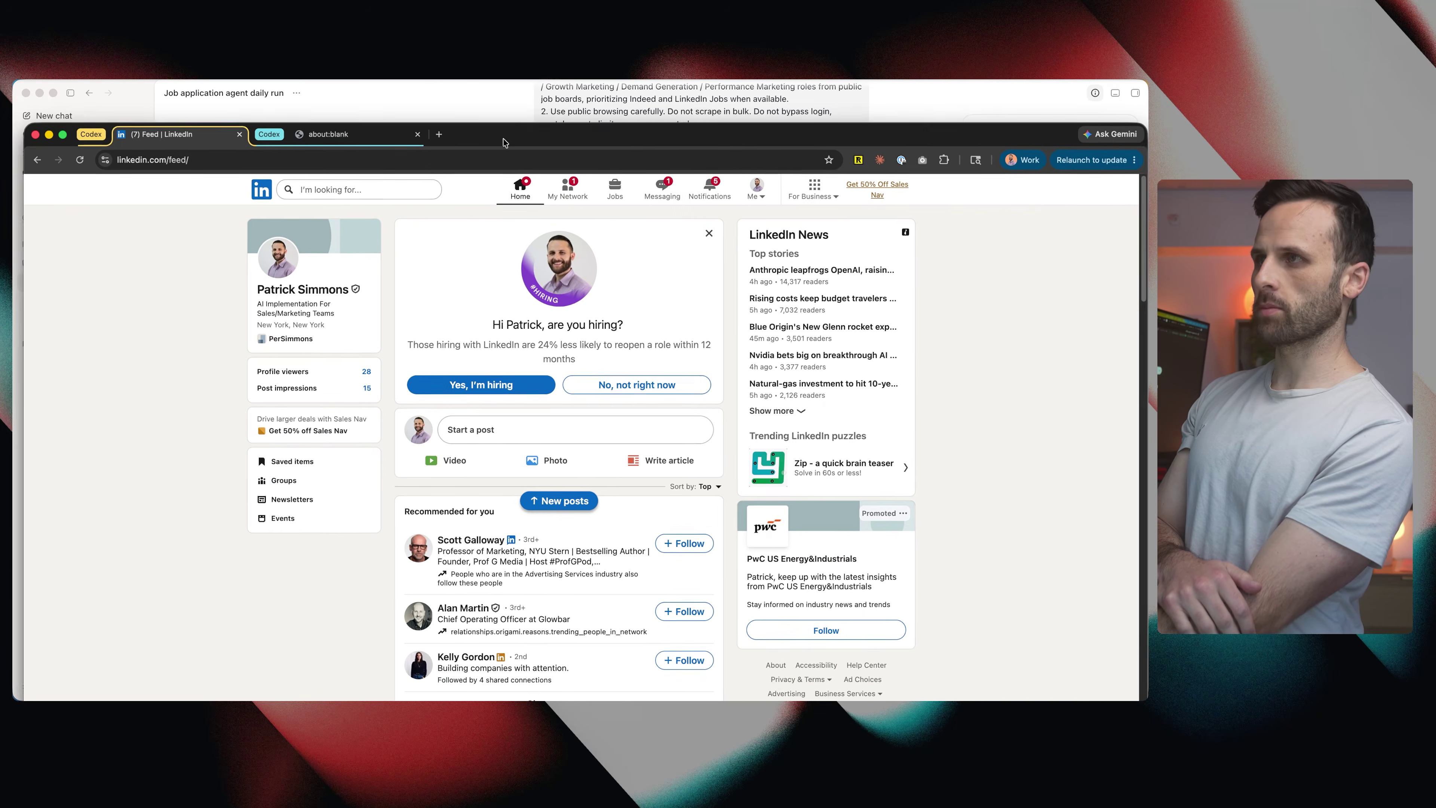
Position the Chrome window with the LinkedIn feed over Codex and watch the tabs the agent opens.
{"action": "left_click_drag", "start_coordinate": [505, 142], "coordinate": [497, 93]}
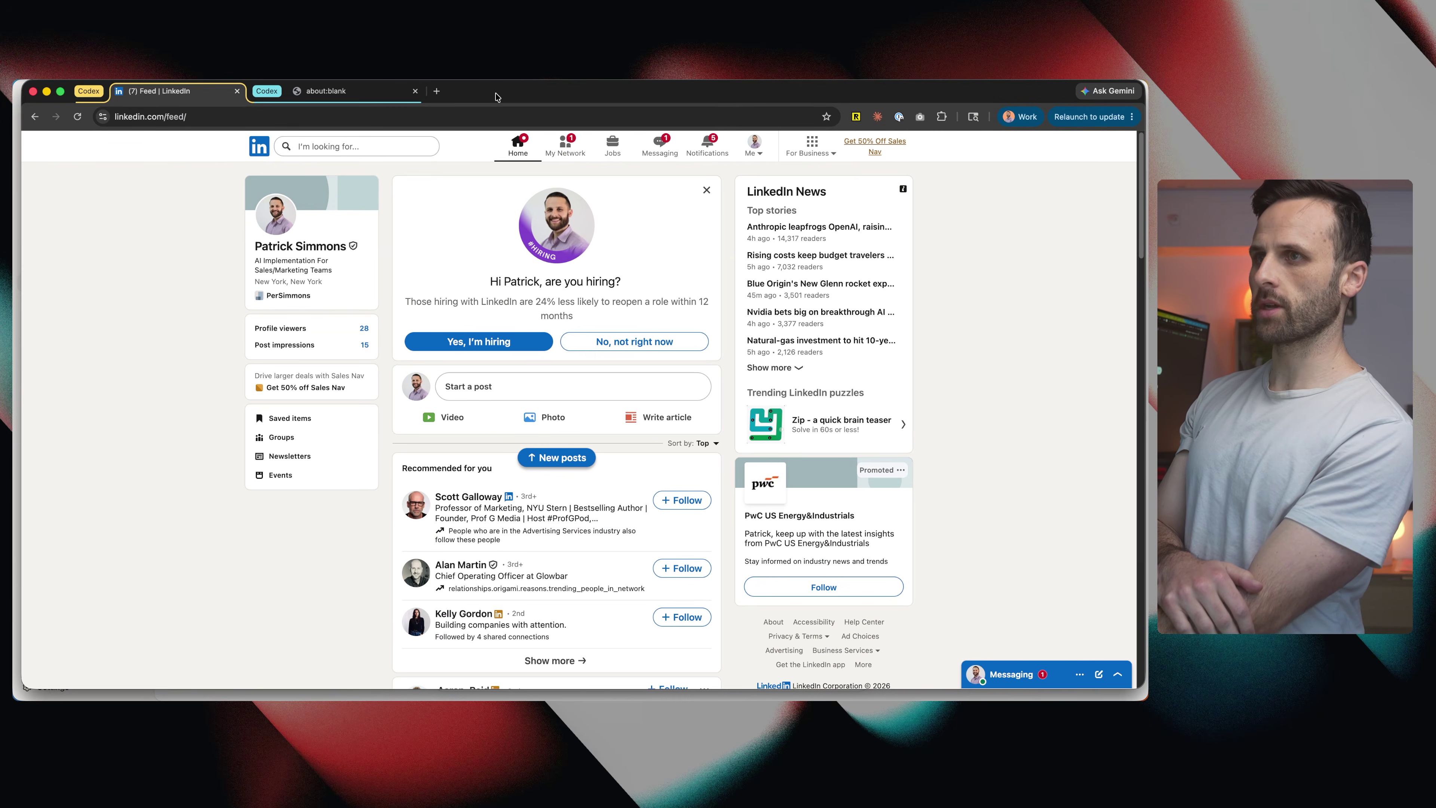
{"action": "left_click_drag", "start_coordinate": [495, 97], "coordinate": [419, 90]}
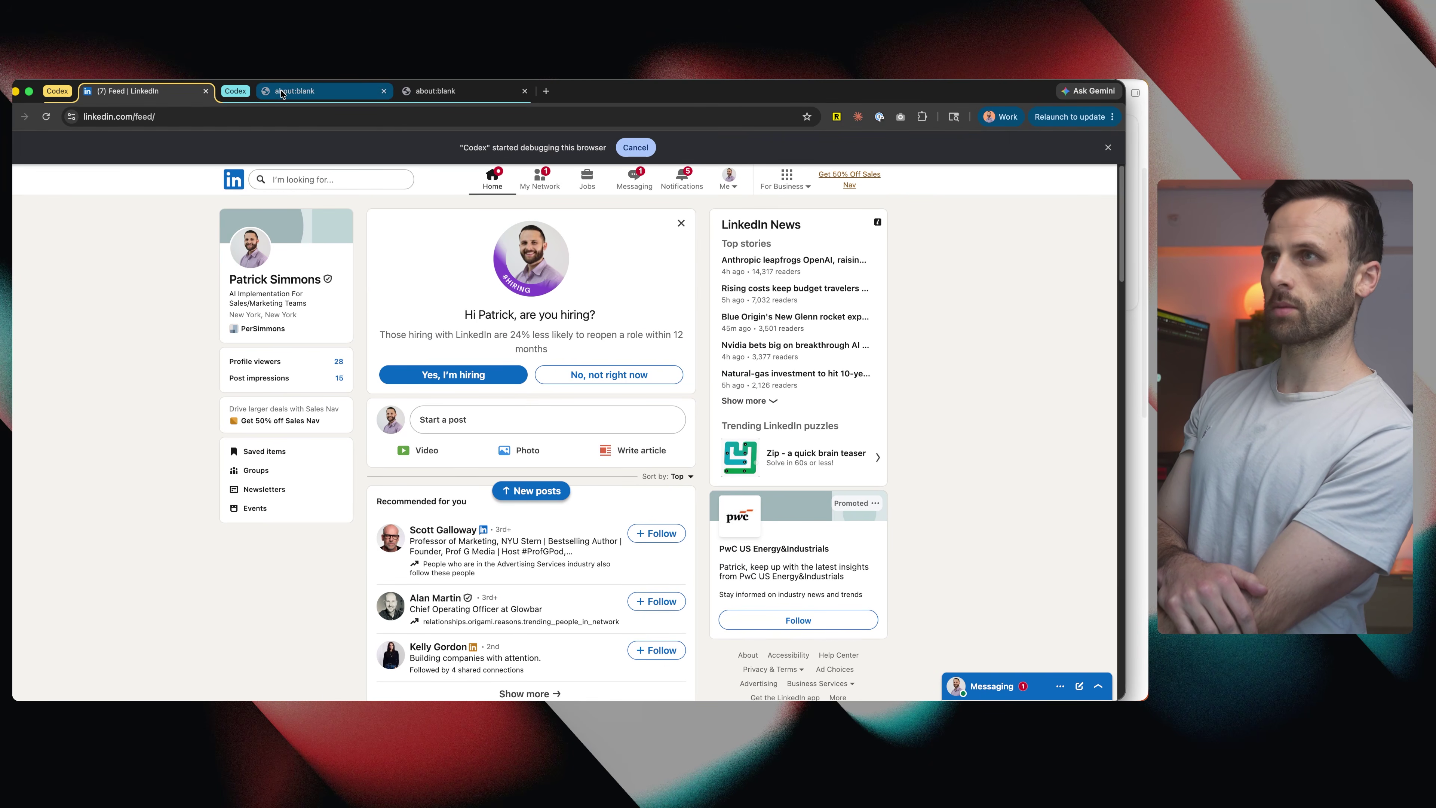
{"action": "left_click_drag", "start_coordinate": [634, 91], "coordinate": [657, 89]}
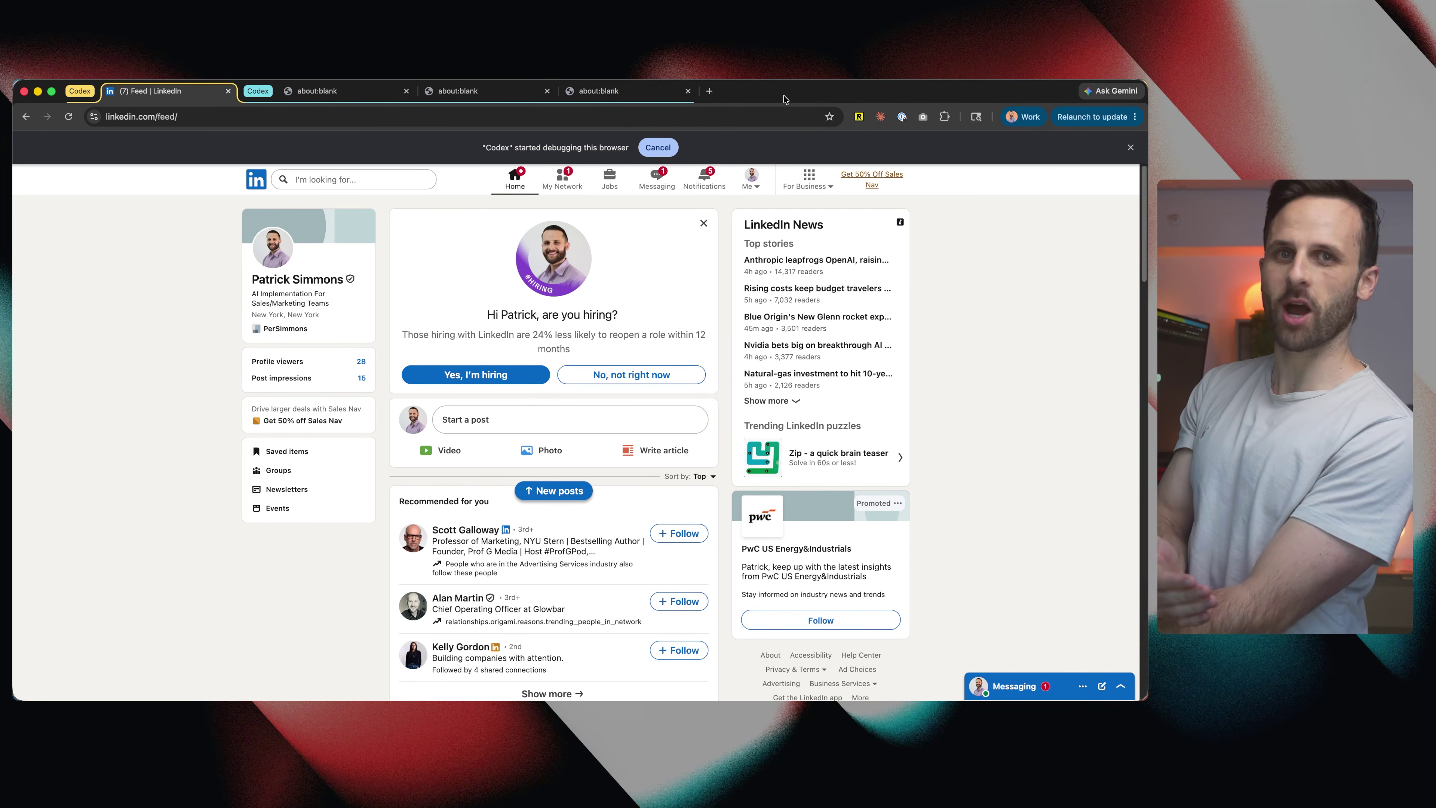
{"action": "left_click_drag", "start_coordinate": [785, 100], "coordinate": [774, 605]}
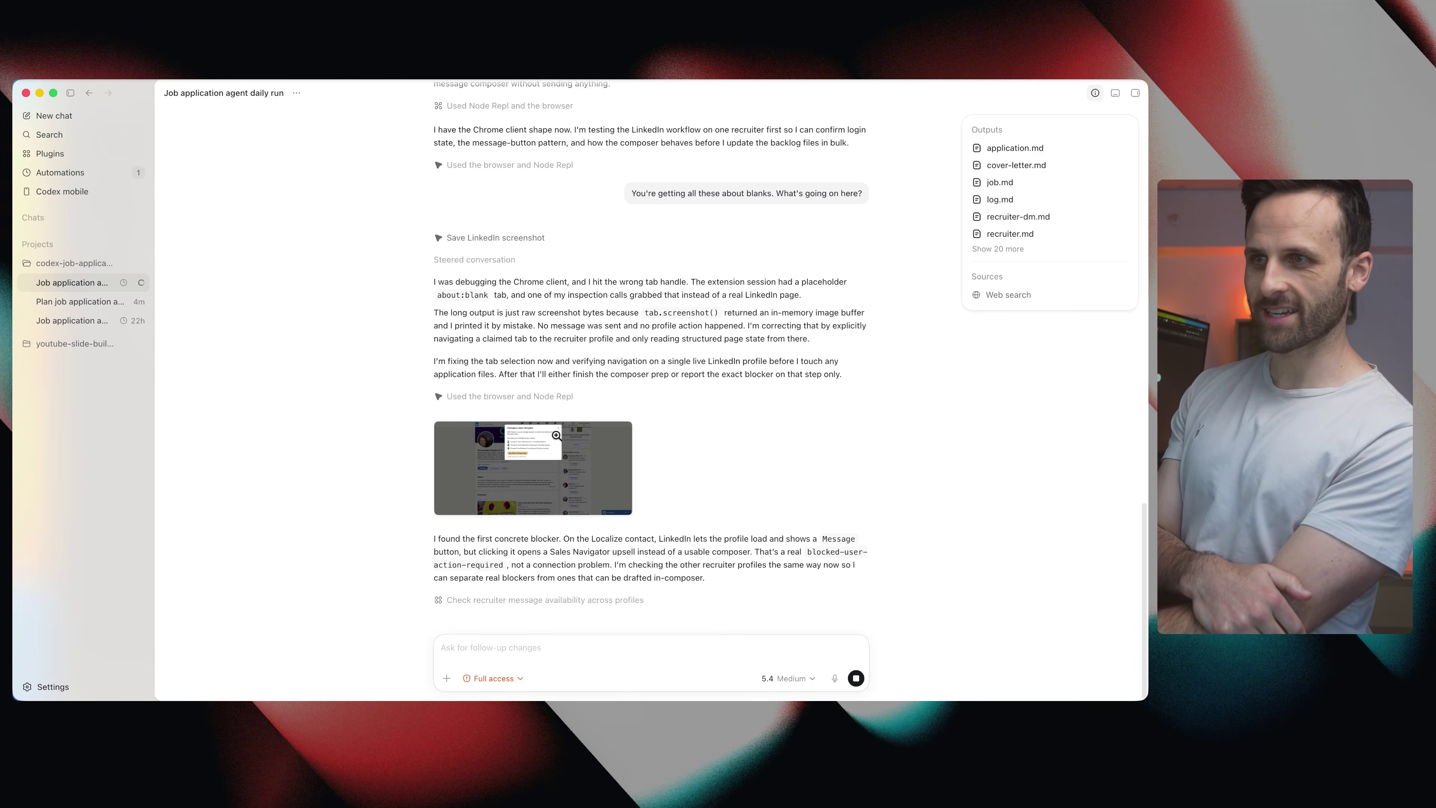
View the run's LinkedIn screenshot enlarged, and switch to Chrome to check the recruiter profiles the agent is visiting.
{"action": "left_click", "coordinate": [558, 456]}
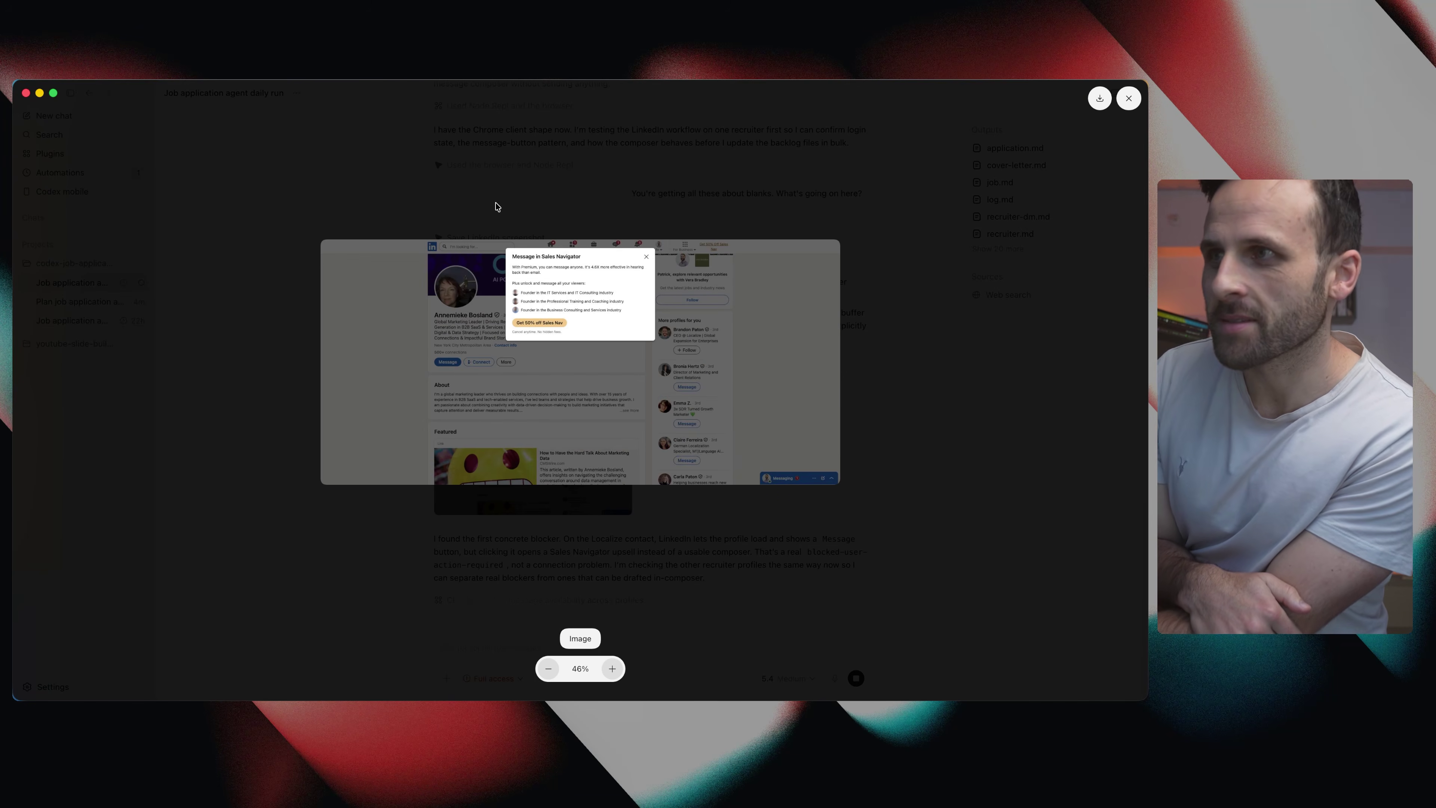
{"action": "left_click", "coordinate": [519, 192]}
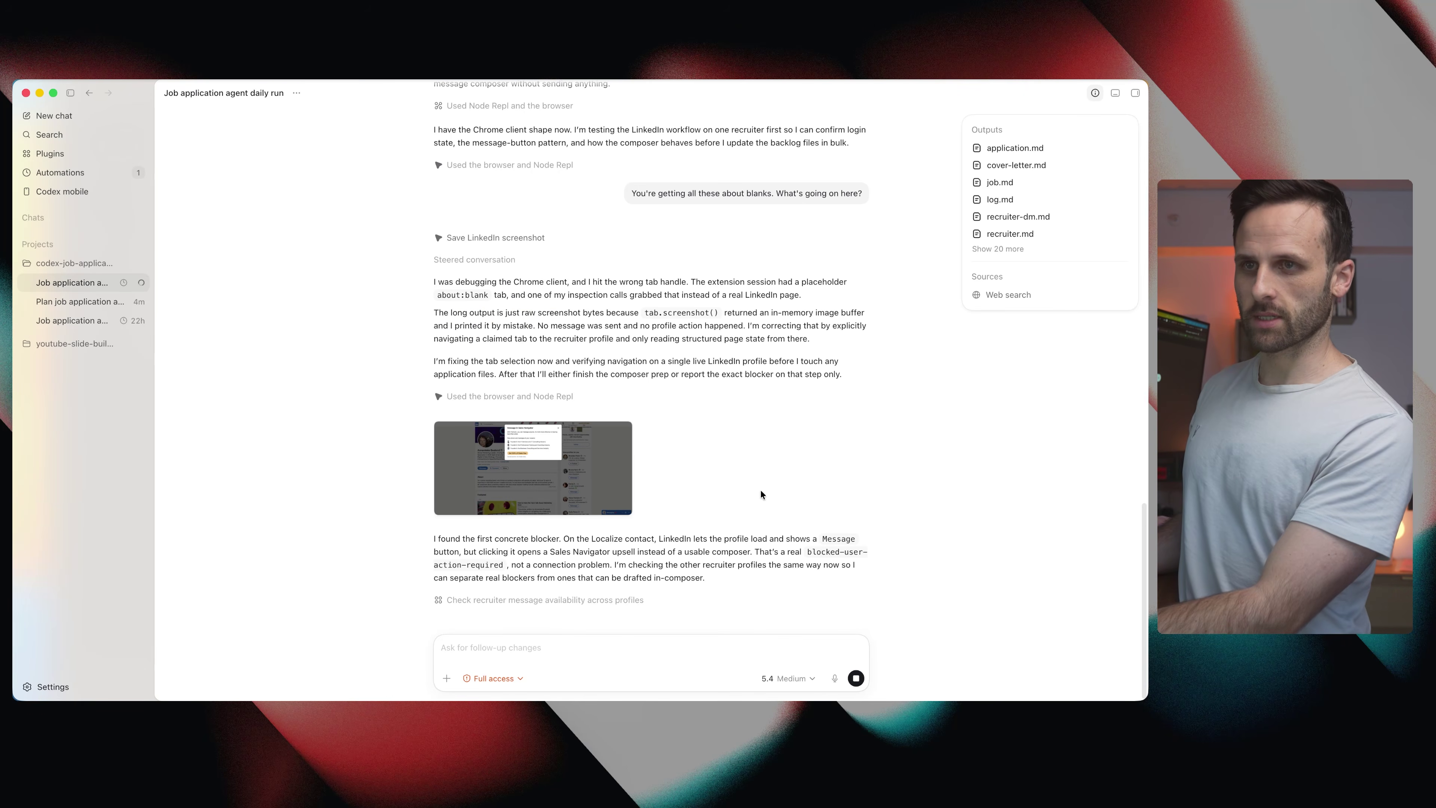
{"action": "key", "text": "ctrl+Up"}
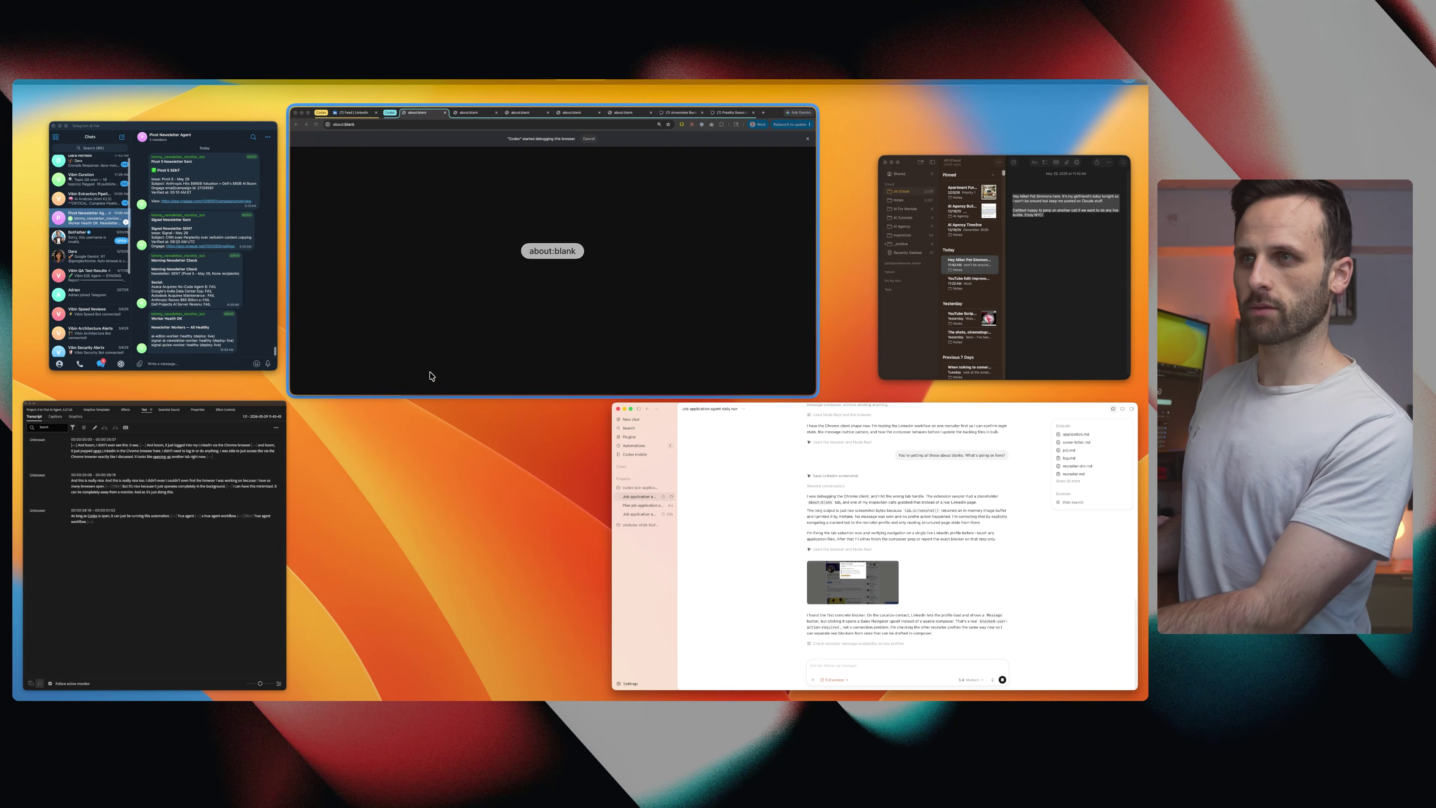
{"action": "left_click", "coordinate": [506, 280]}
{"action": "left_click", "coordinate": [179, 407]}
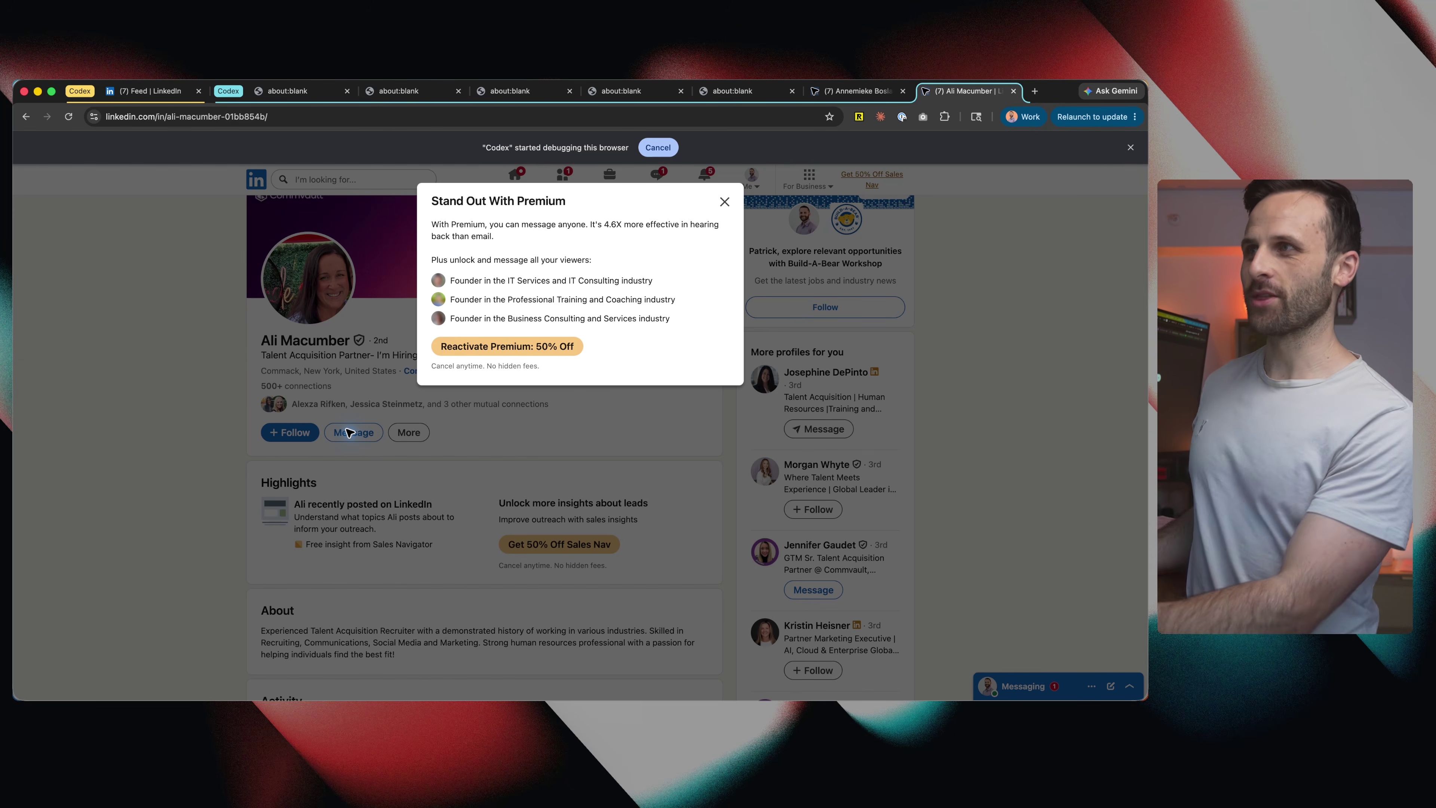
Return to the Codex daily run and read its Belden output files log.md, recruiter-dm.md and cover-letter.md.
{"action": "key", "text": "super+Tab"}
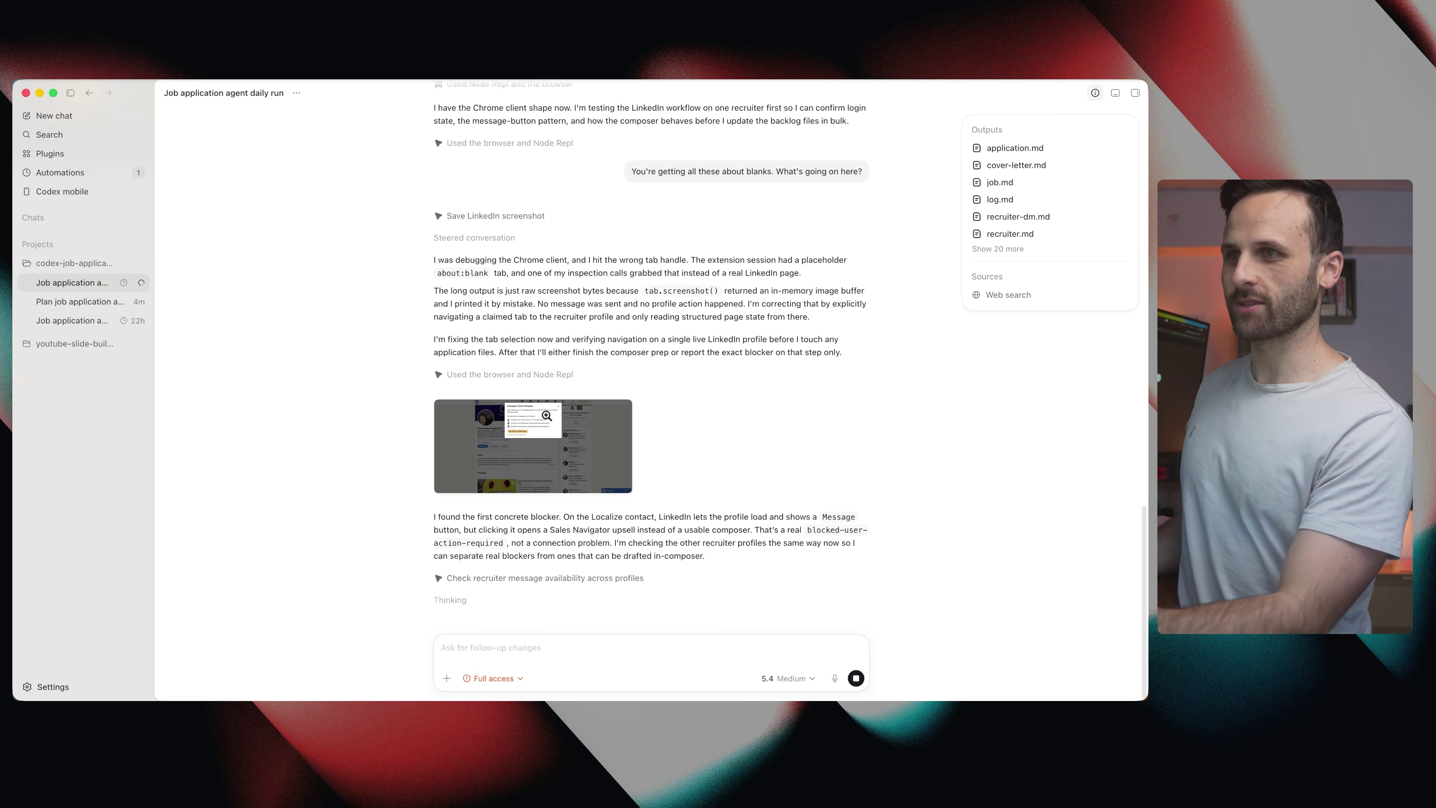
{"action": "left_click", "coordinate": [1032, 204]}
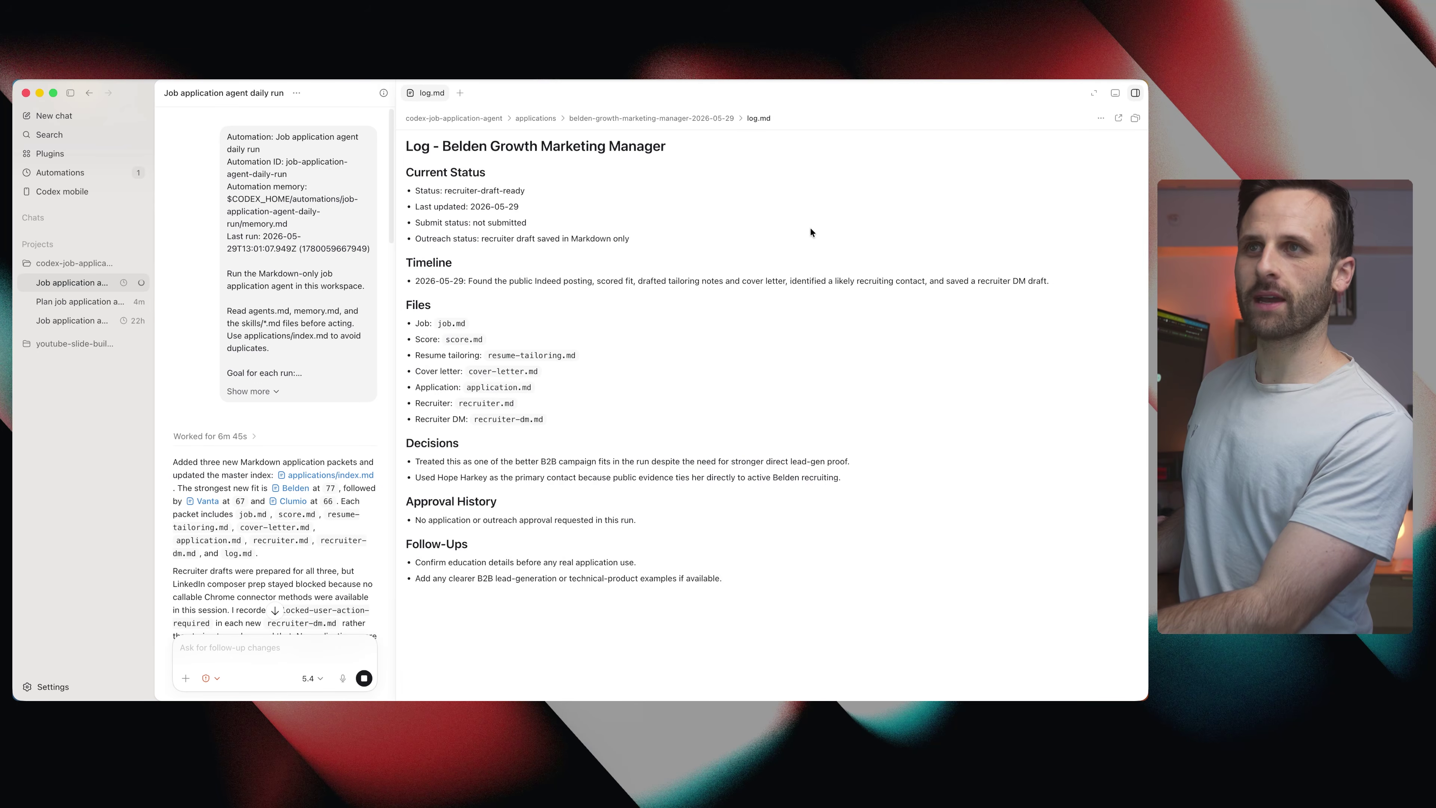
{"action": "left_click", "coordinate": [496, 94]}
{"action": "left_click", "coordinate": [496, 94]}
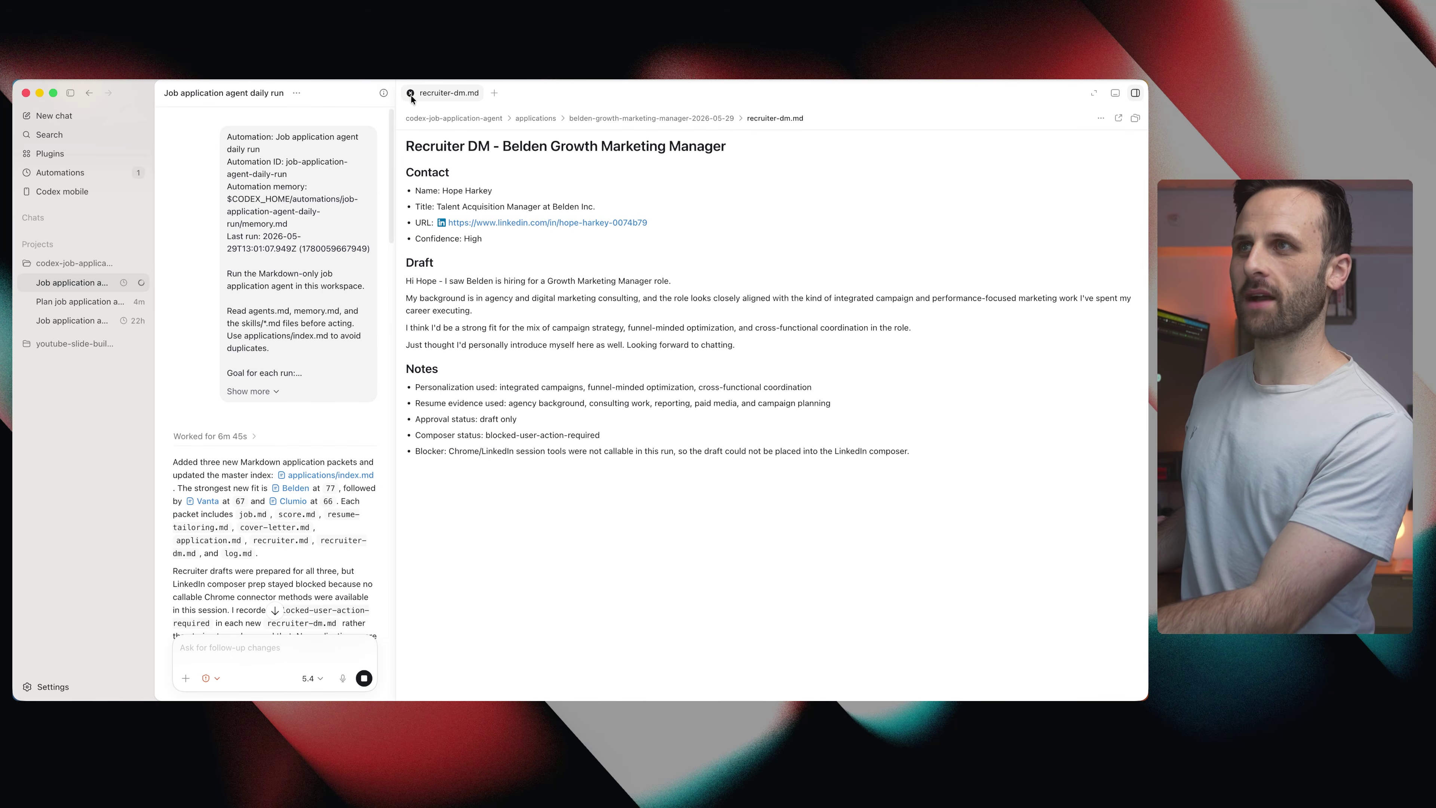
{"action": "left_click", "coordinate": [430, 113]}
{"action": "left_click", "coordinate": [410, 93]}
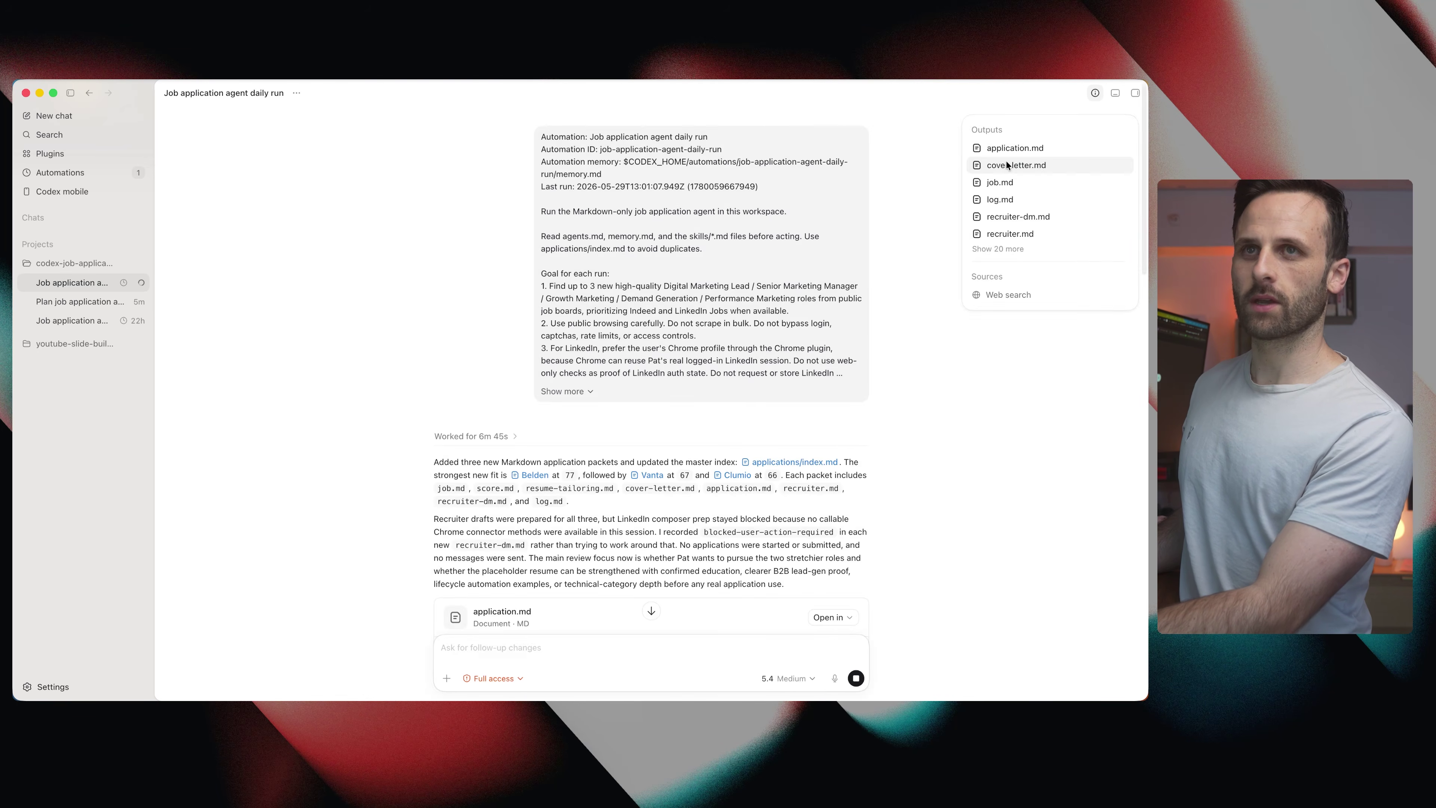
{"action": "left_click", "coordinate": [1031, 170]}
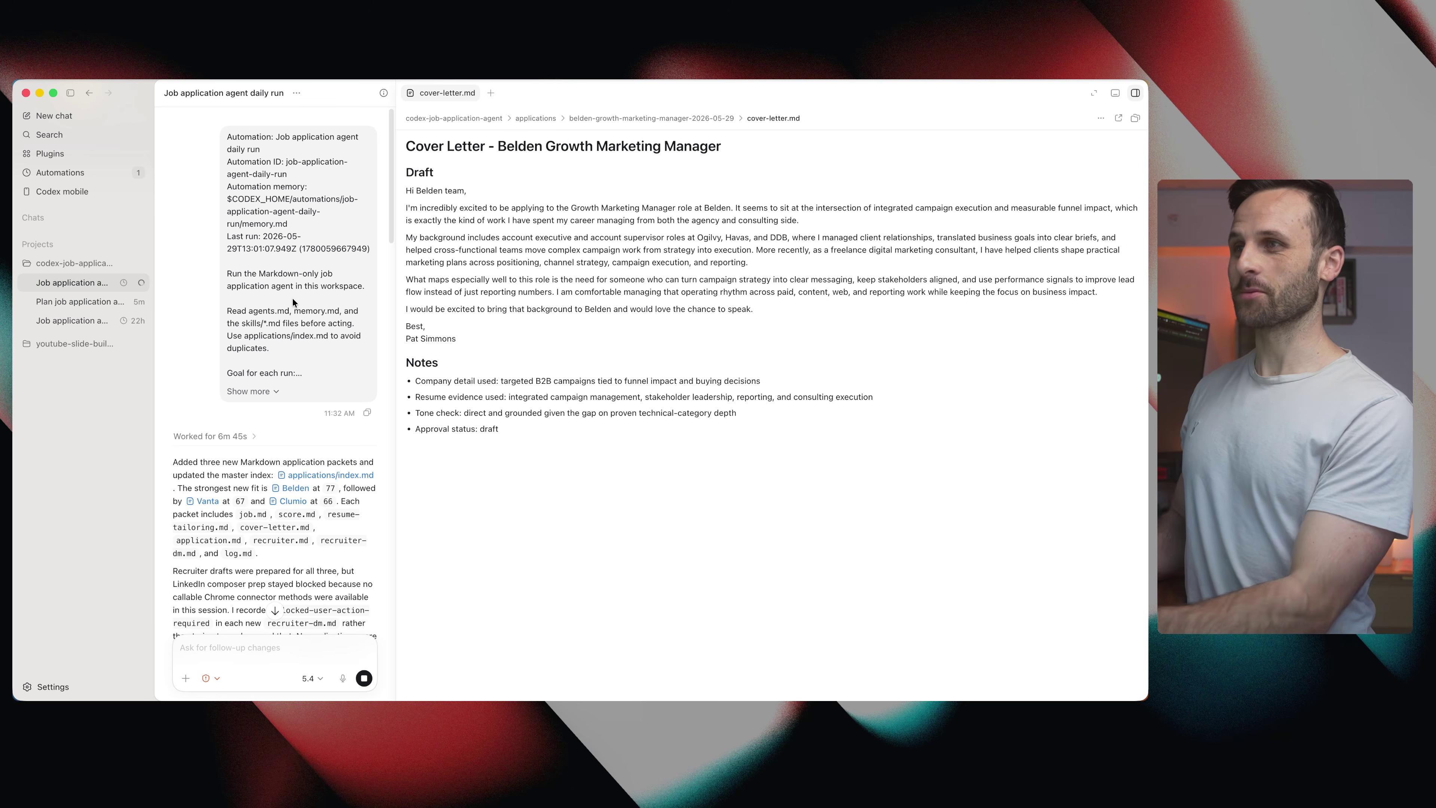